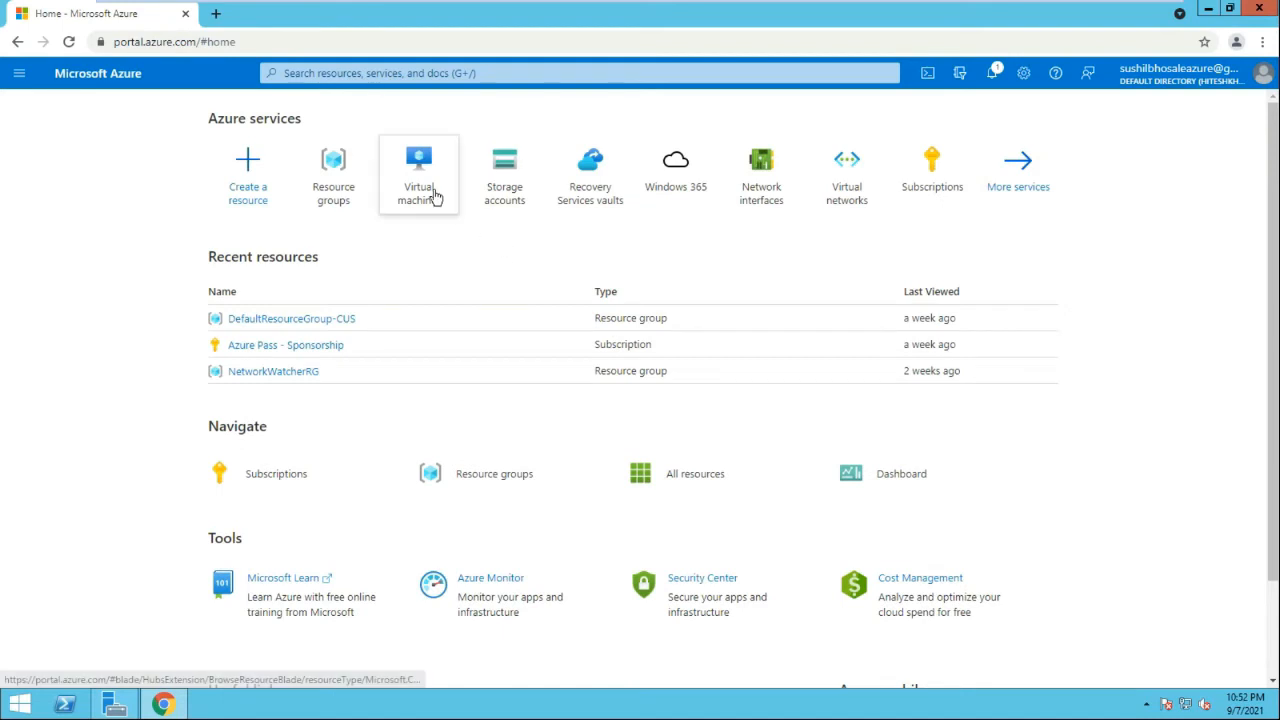
Start a new virtual machine in resource group filesharerg
left_click(430, 195)
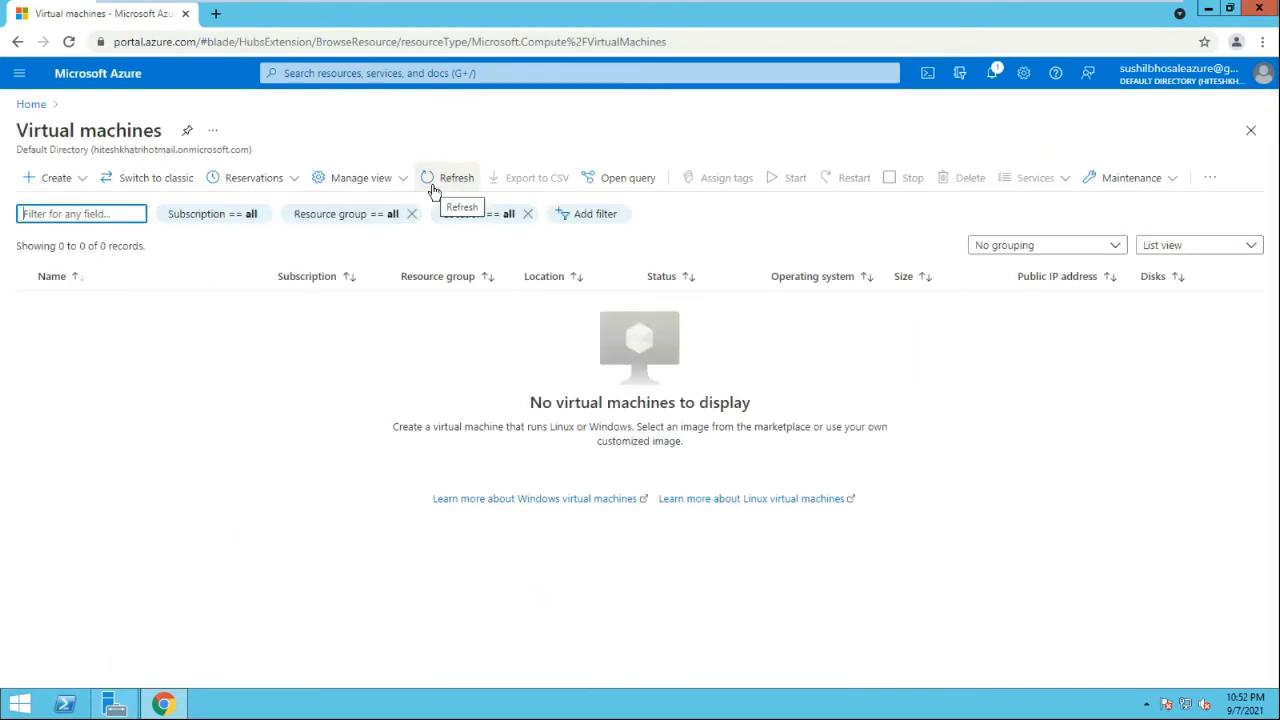
left_click(80, 178)
left_click(82, 205)
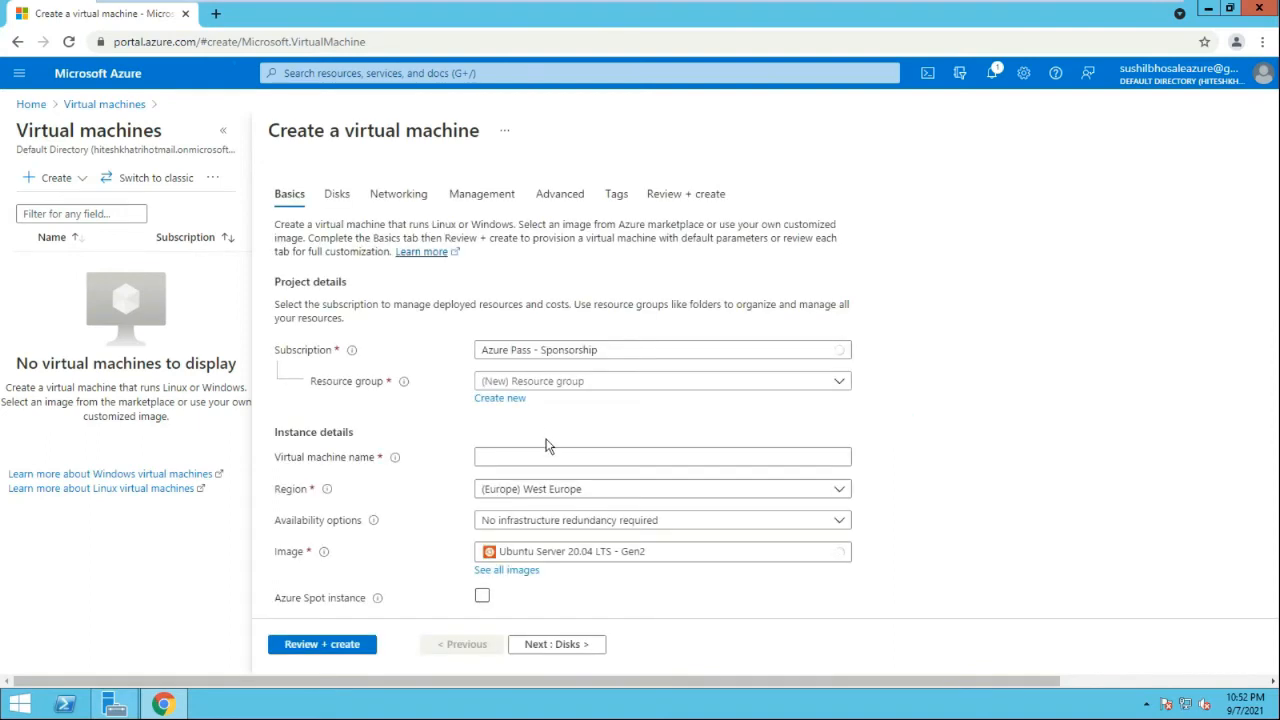
left_click(614, 383)
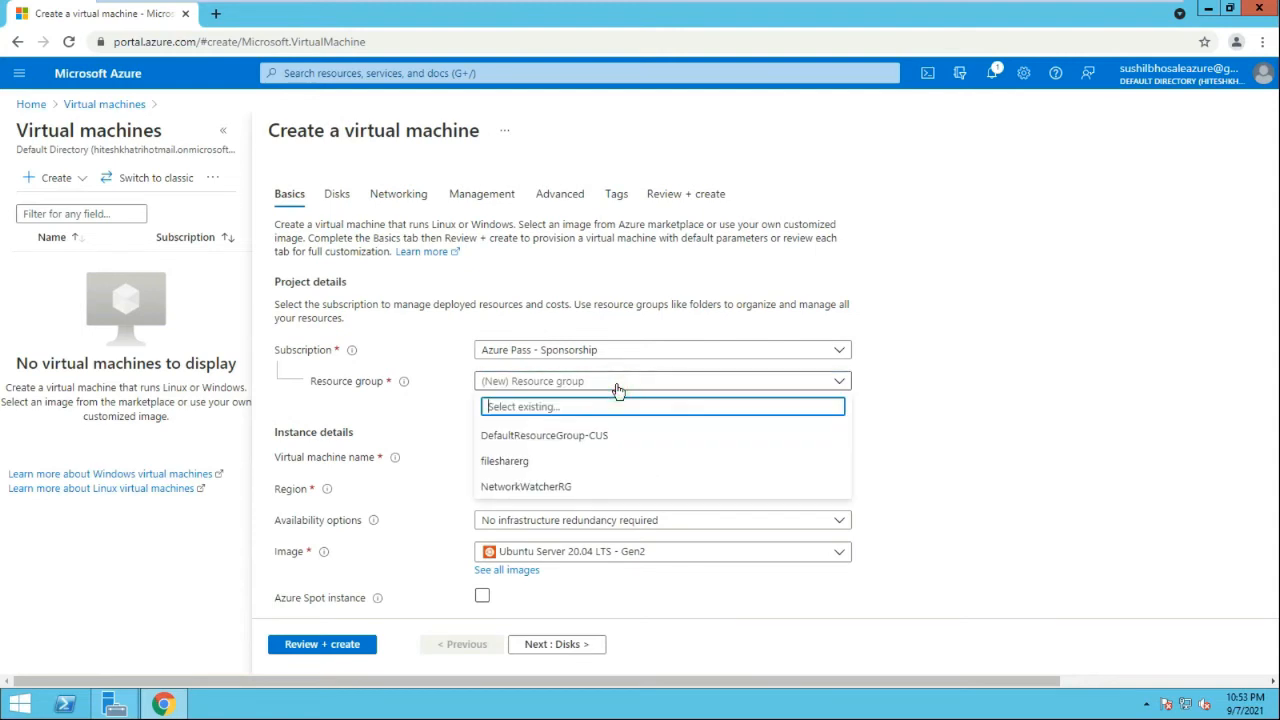
left_click(515, 461)
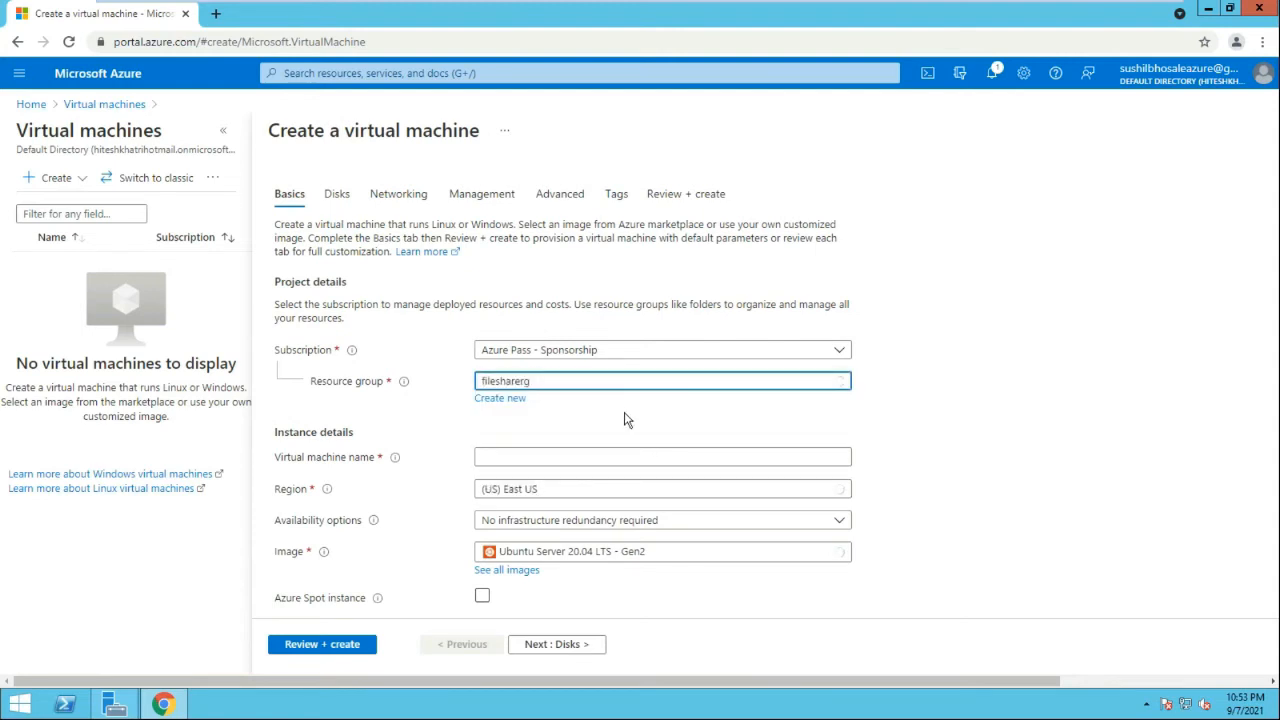
Name the machine vm01-windows and choose the Windows Server 2019 Datacenter - Gen2 image
scroll(537, 409, "down", 1)
left_click(563, 375)
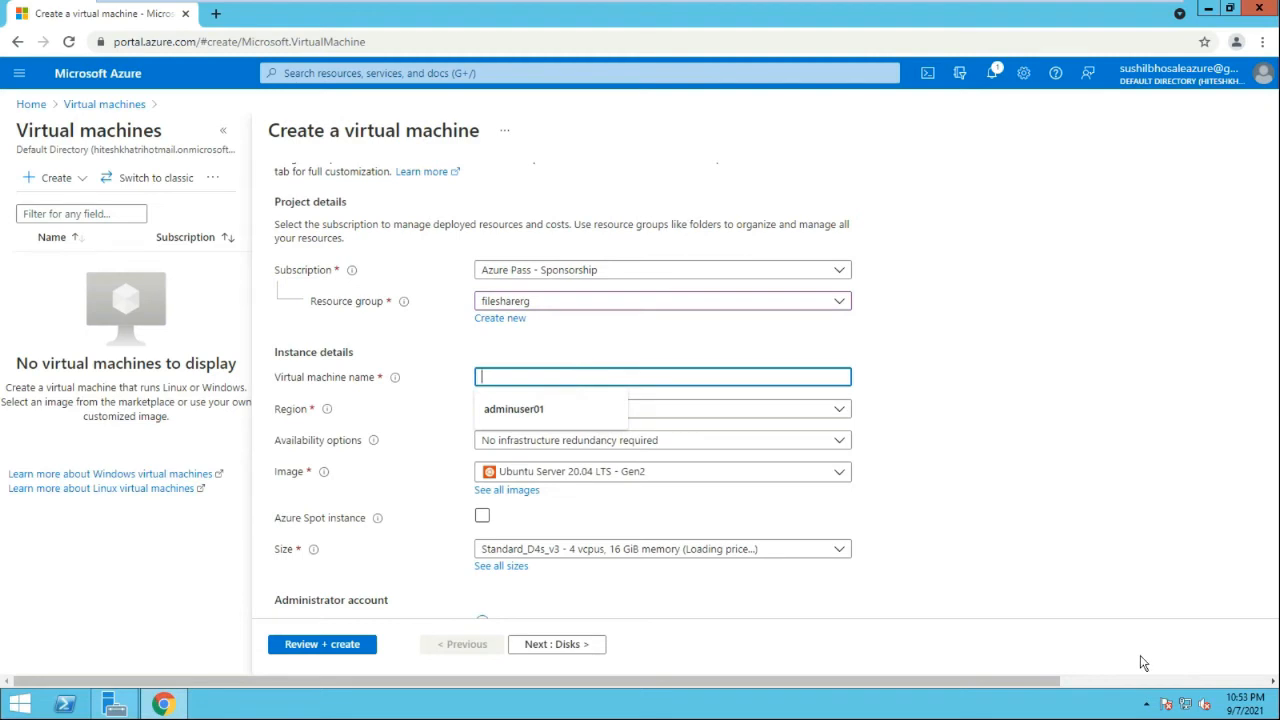
type("vm01-w")
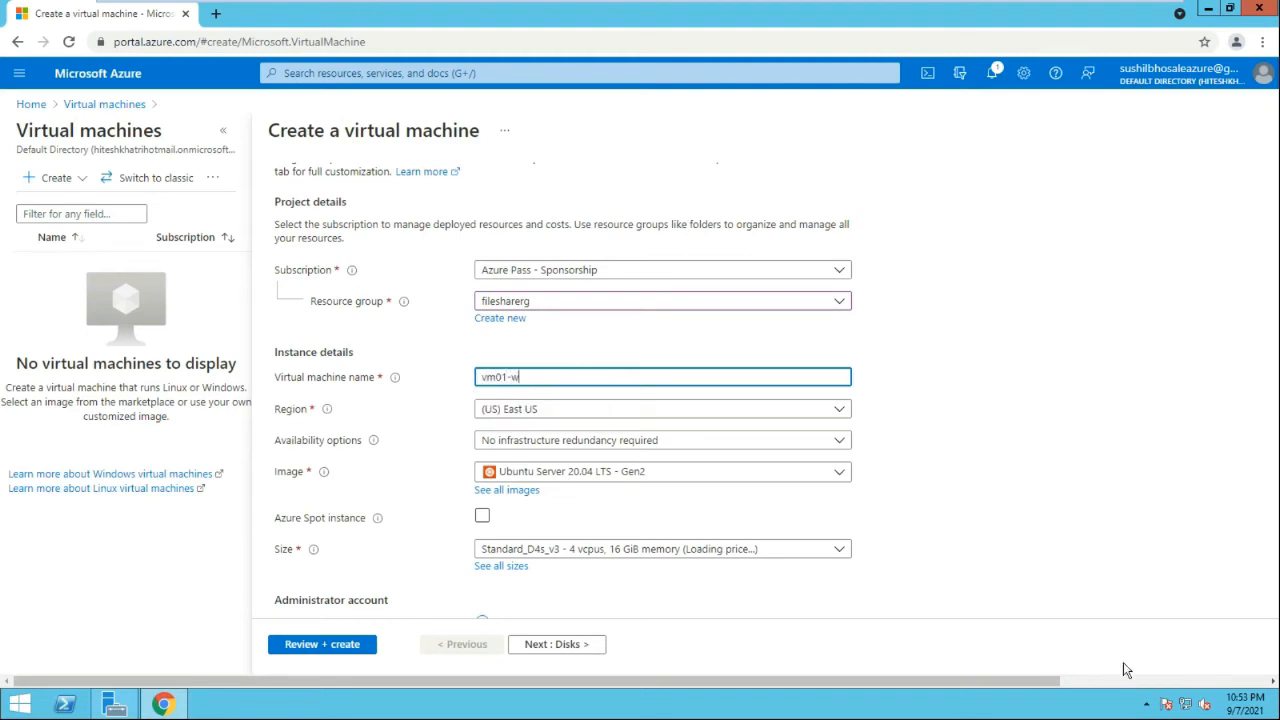
type("indows")
left_click(1057, 326)
scroll(1046, 318, "down", 2)
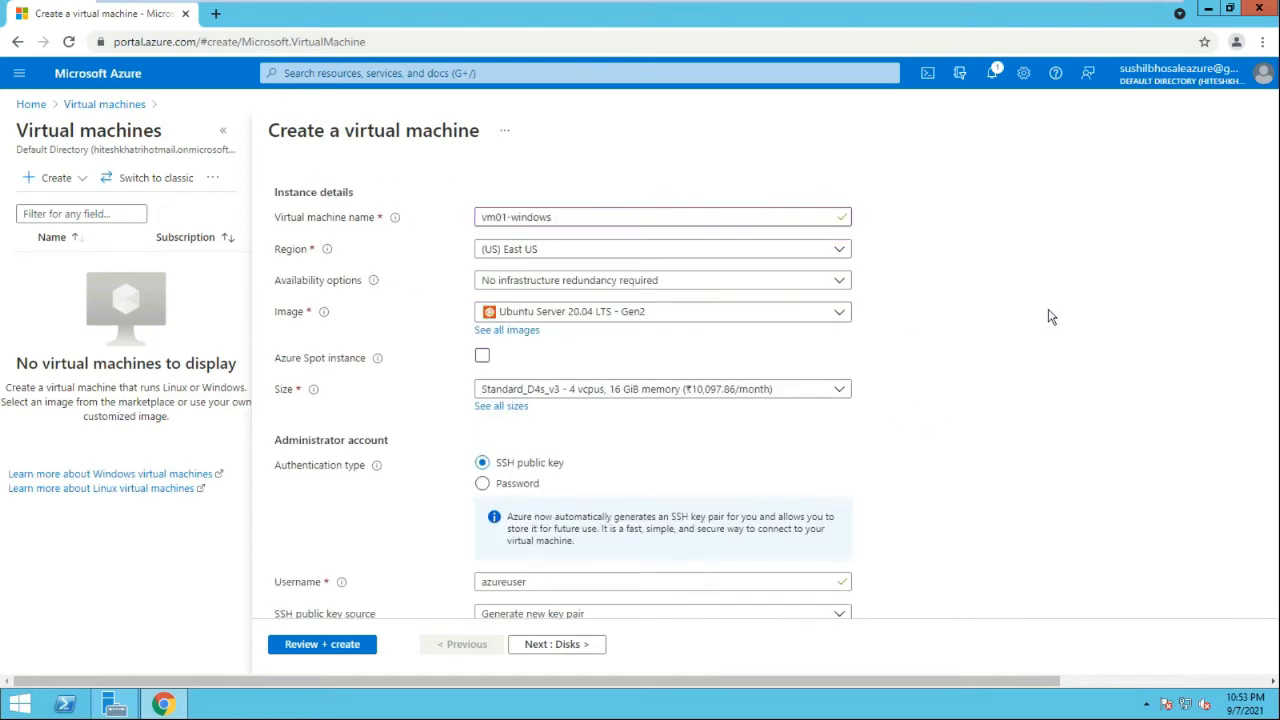
left_click(589, 318)
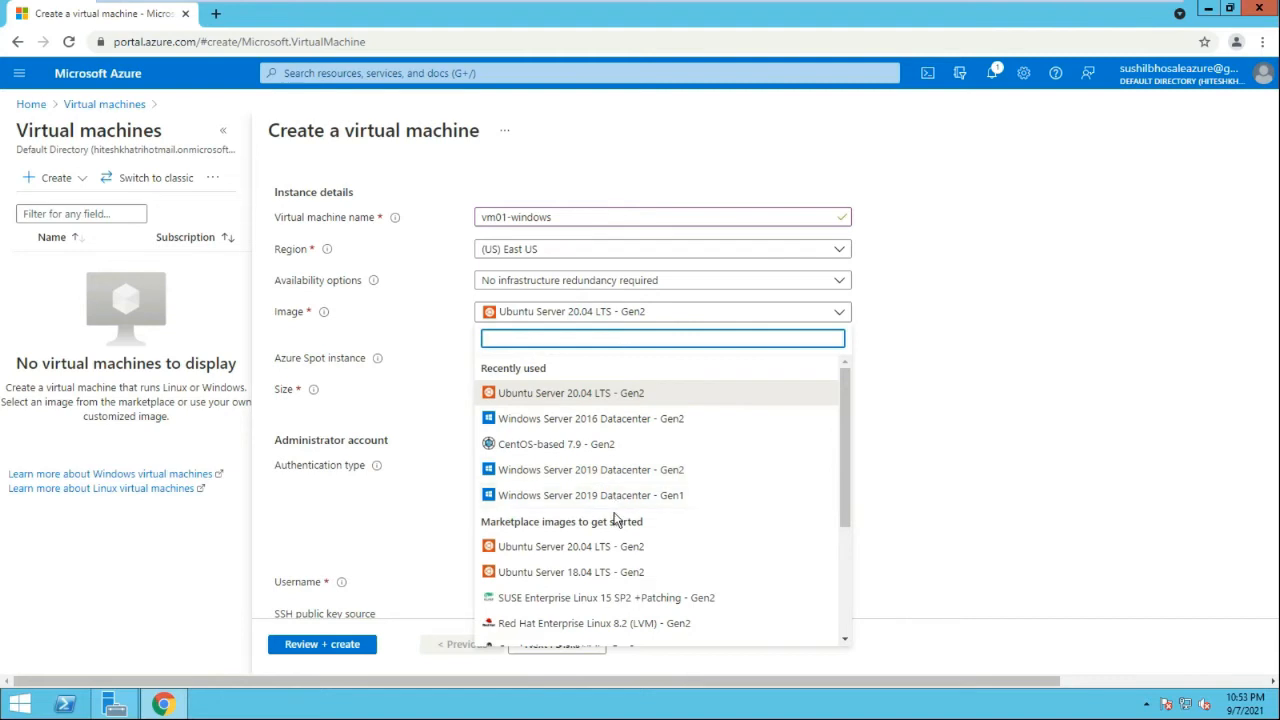
left_click(614, 469)
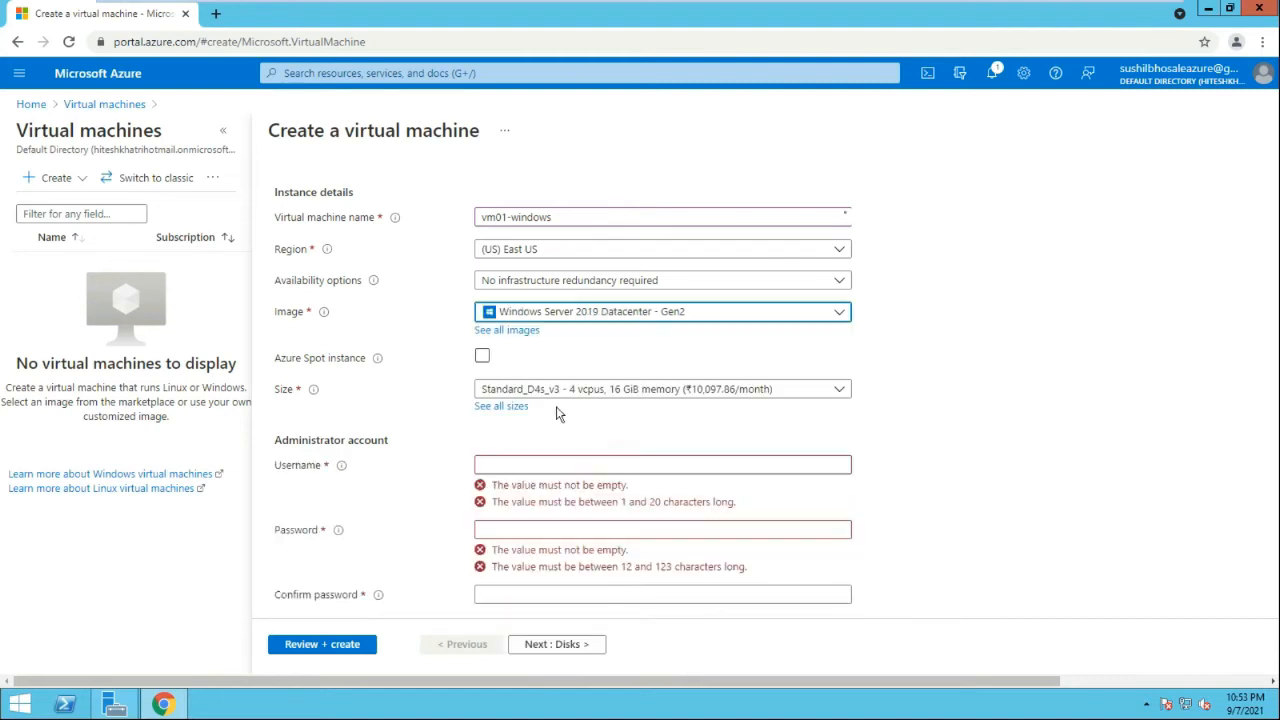
Enter the administrator username, password and password confirmation
left_click(522, 464)
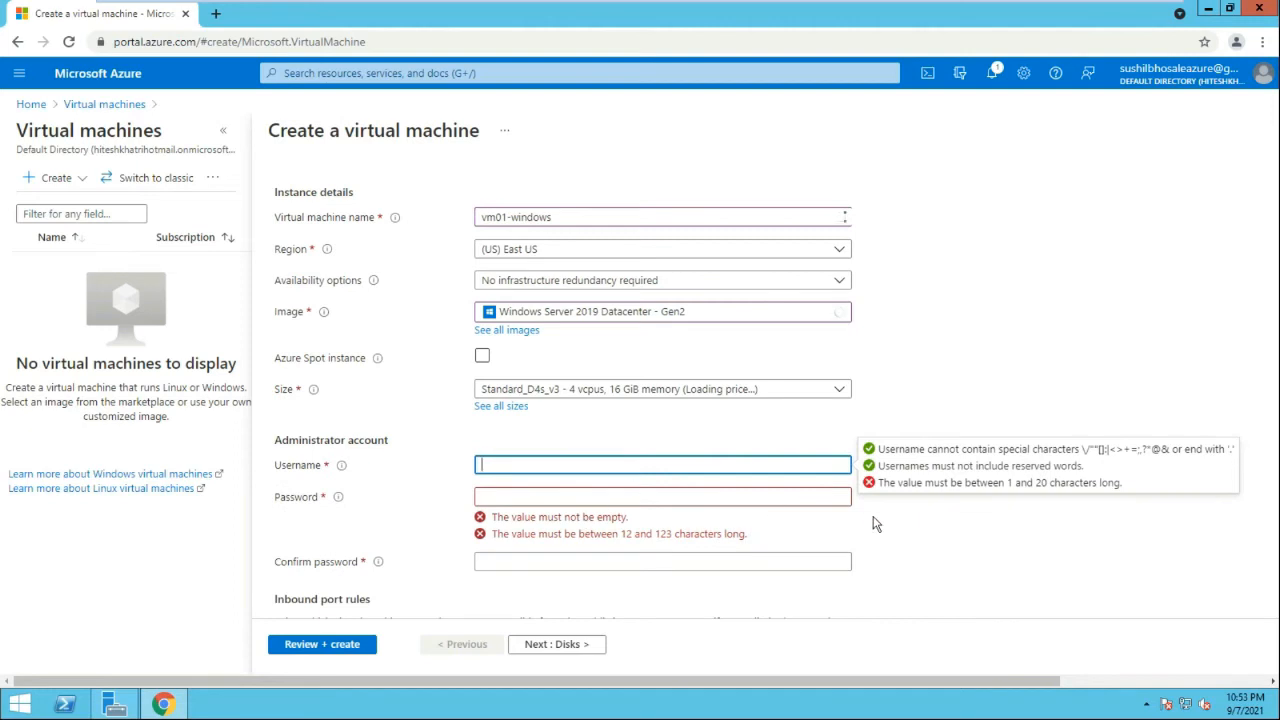
type("adminuser01")
key("Tab")
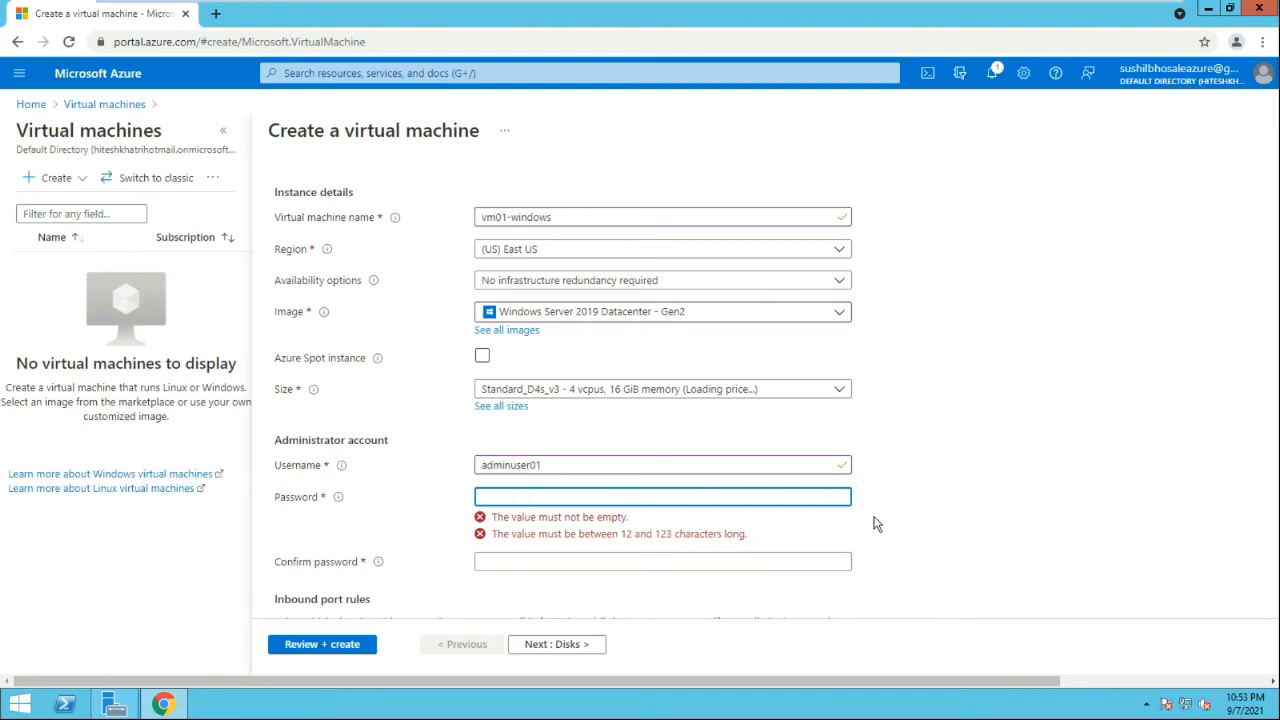
type("Pa••••")
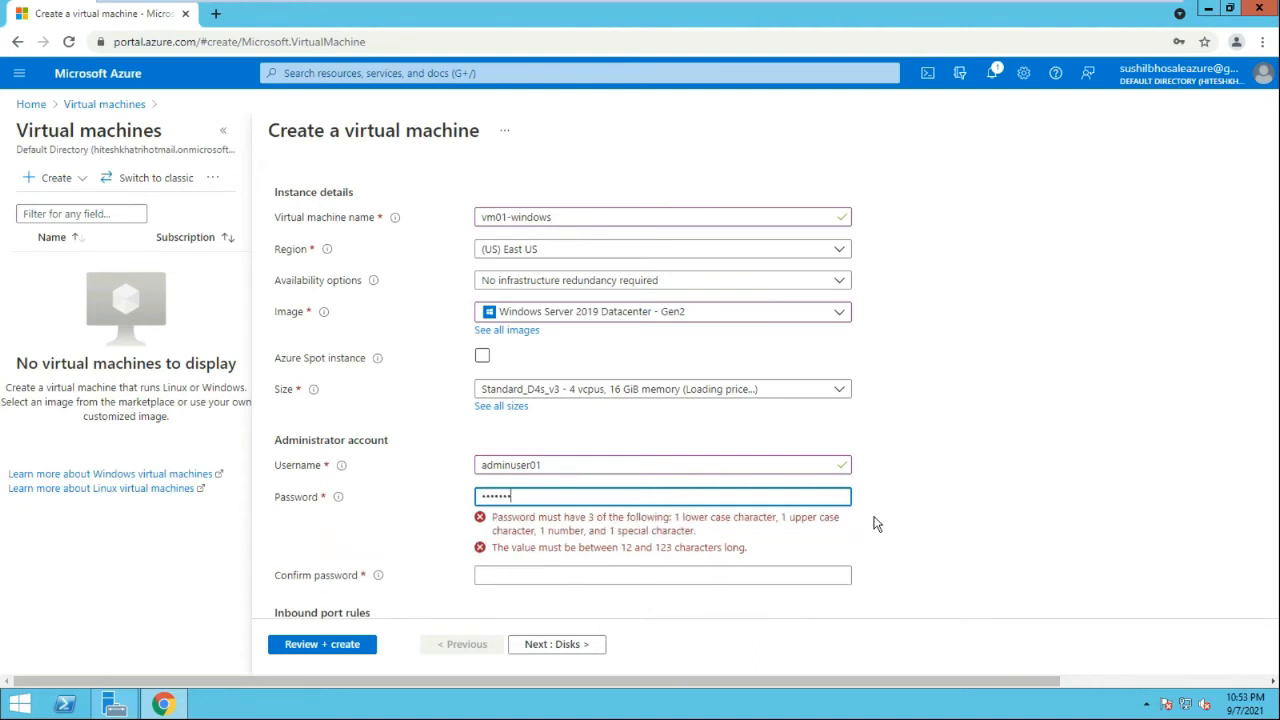
key("Tab")
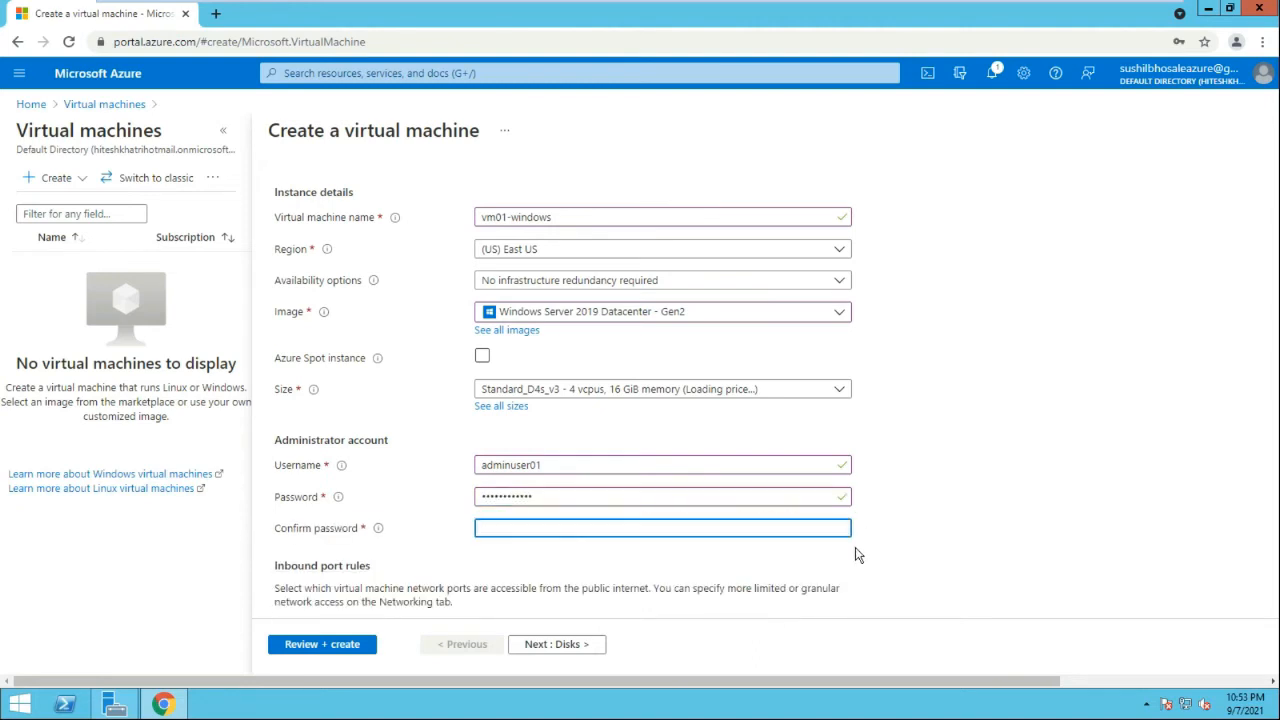
type("••••••••••••")
scroll(690, 460, "down", 2)
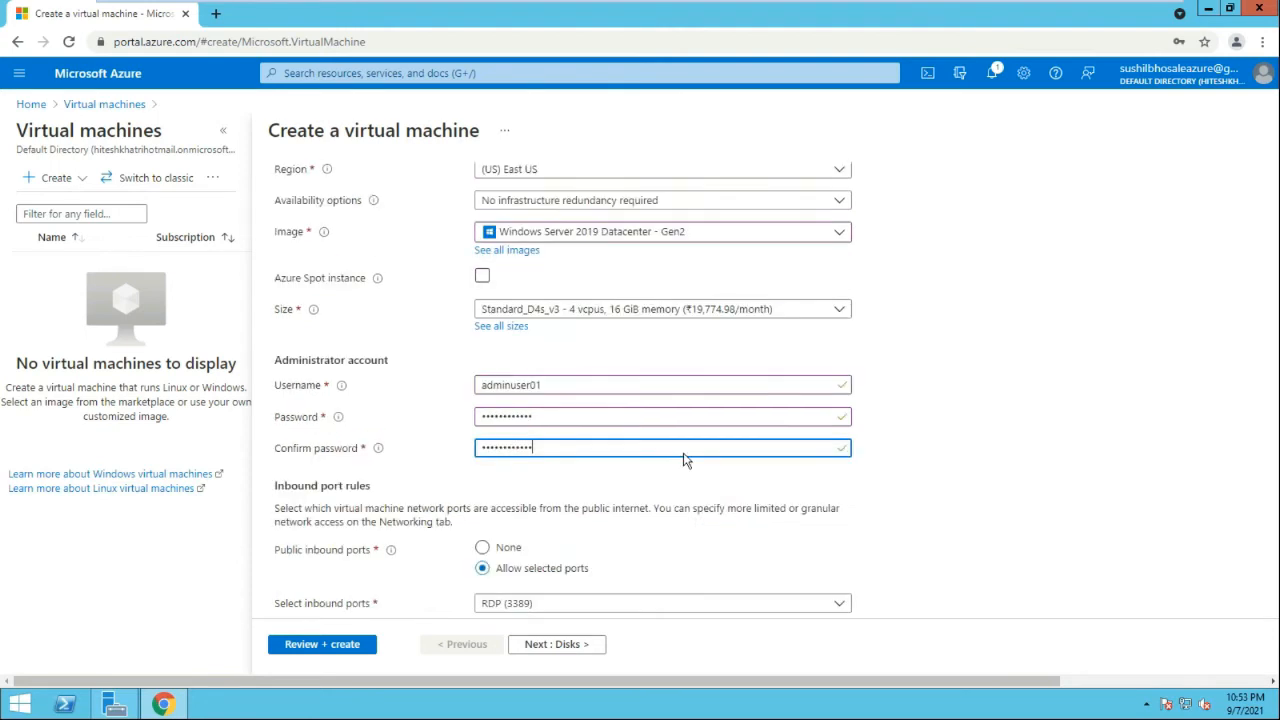
scroll(452, 560, "down", 1)
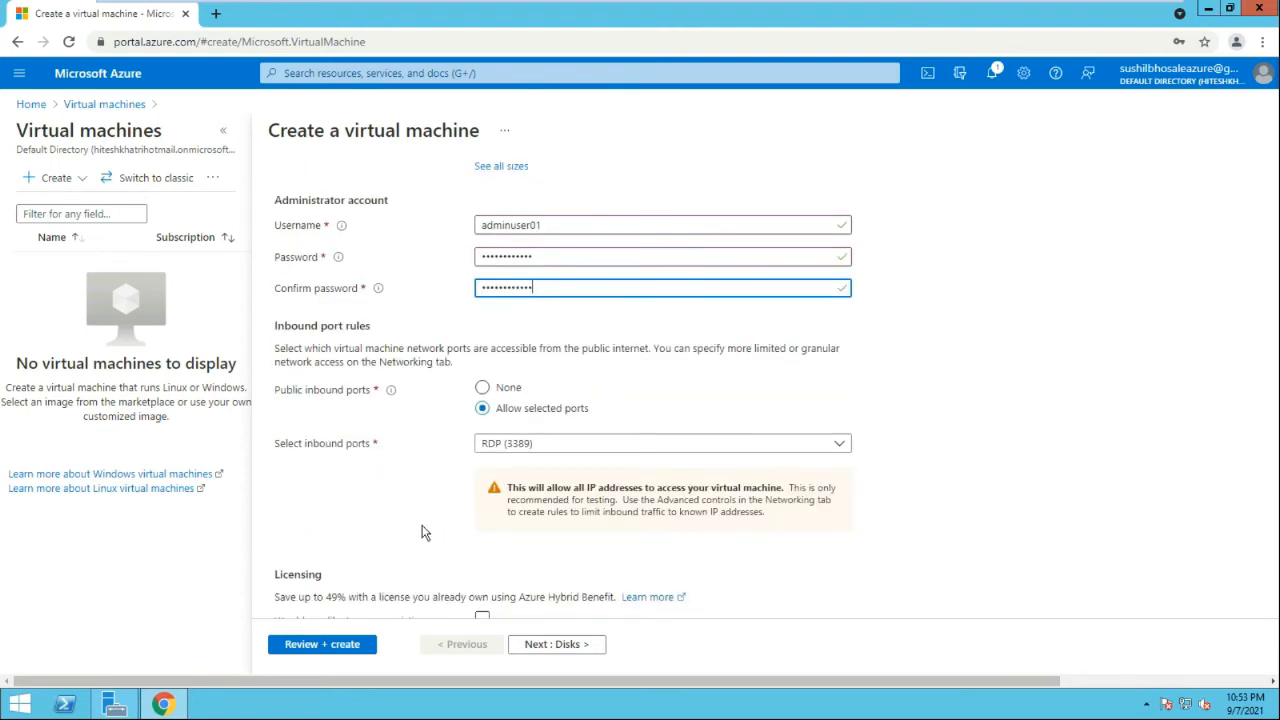
scroll(432, 483, "down", 1)
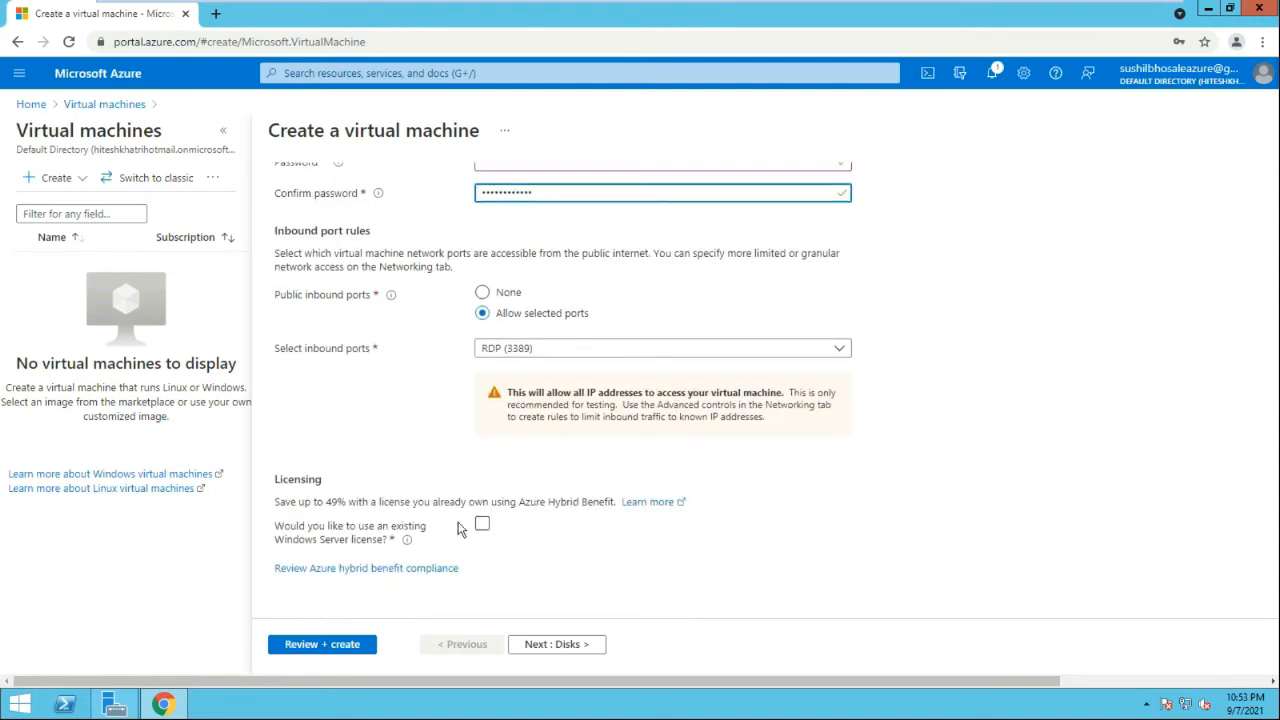
Validate the vm01-windows settings and submit the machine for creation
left_click(342, 646)
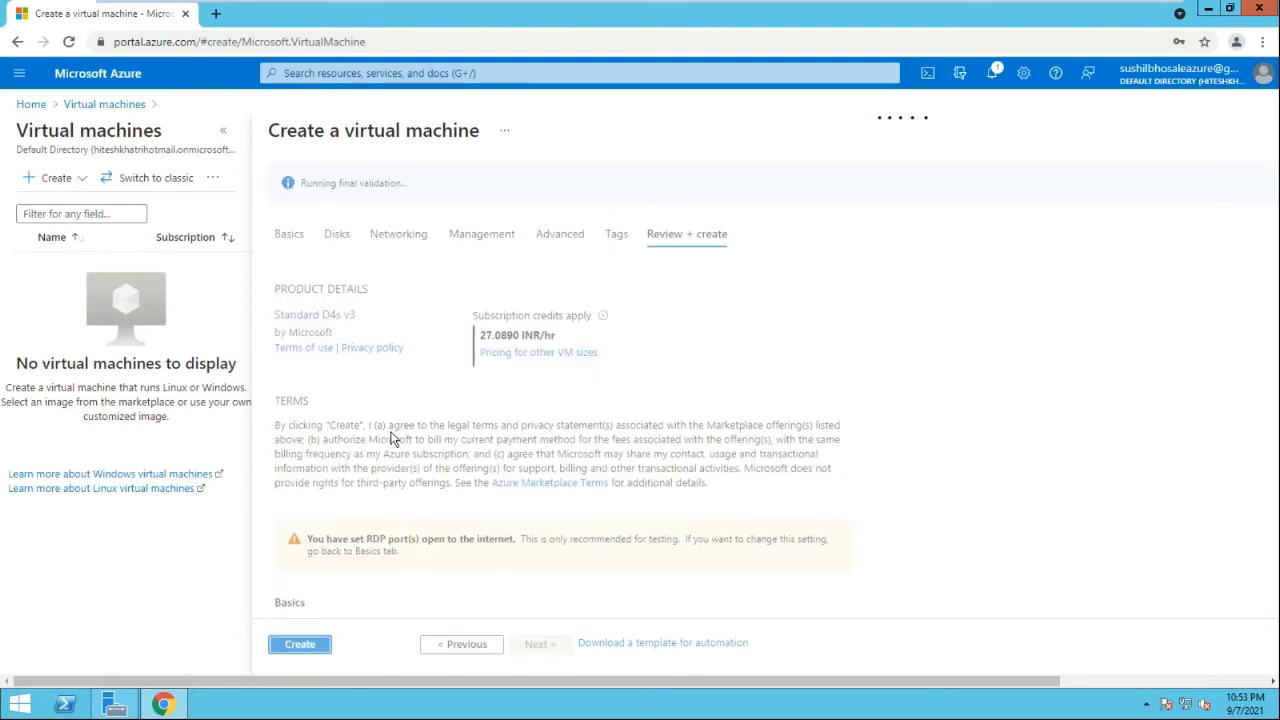
scroll(392, 440, "down", 10)
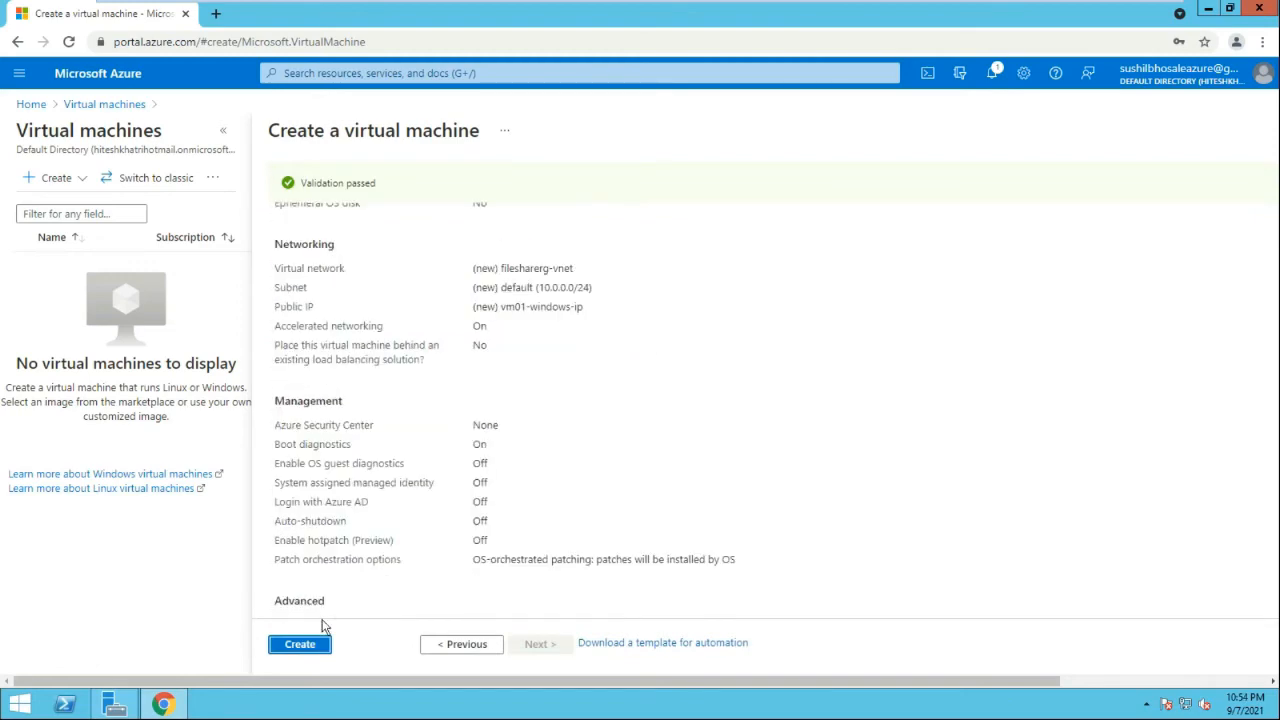
left_click(299, 644)
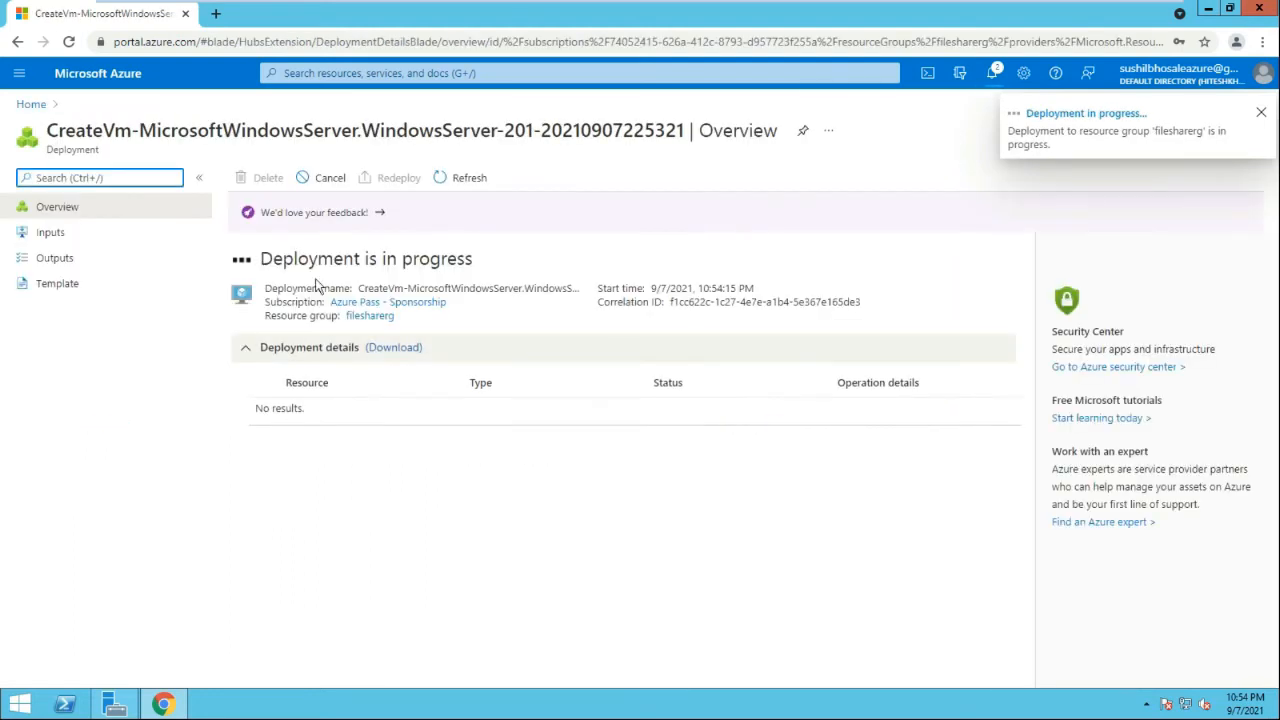
Start a second virtual machine in filesharerg named vm02-linux
left_click(27, 106)
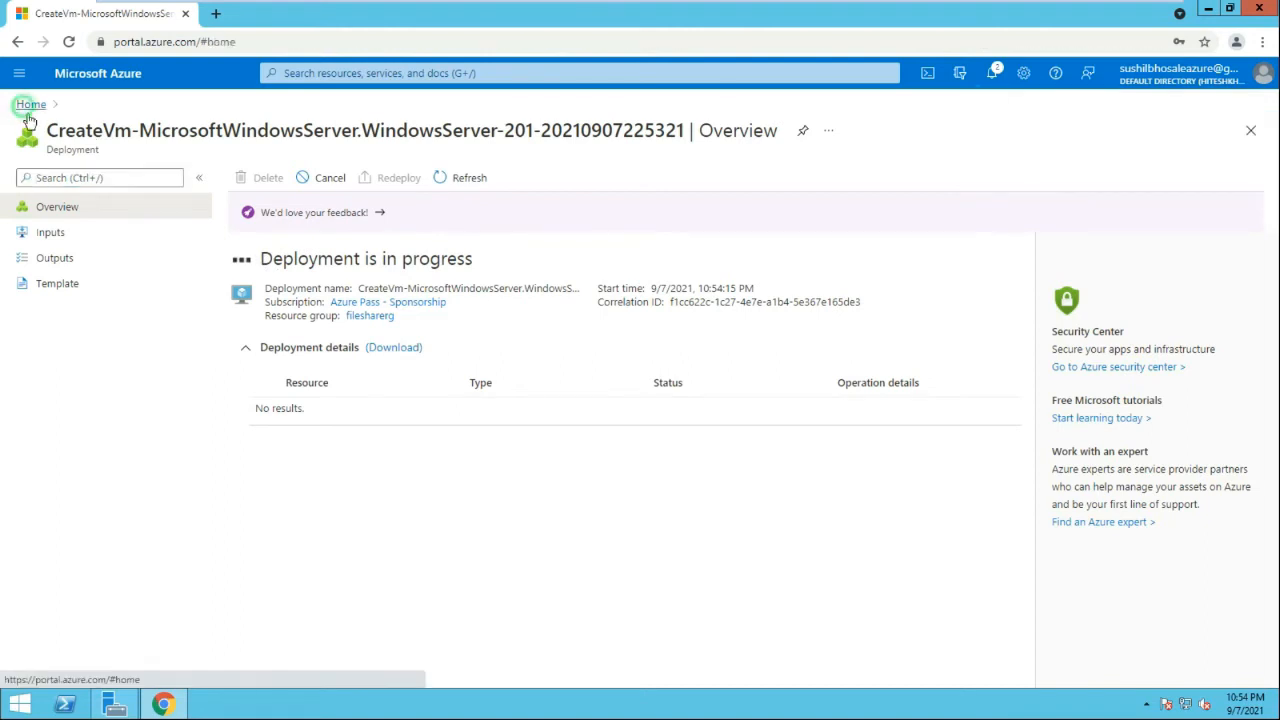
left_click(334, 192)
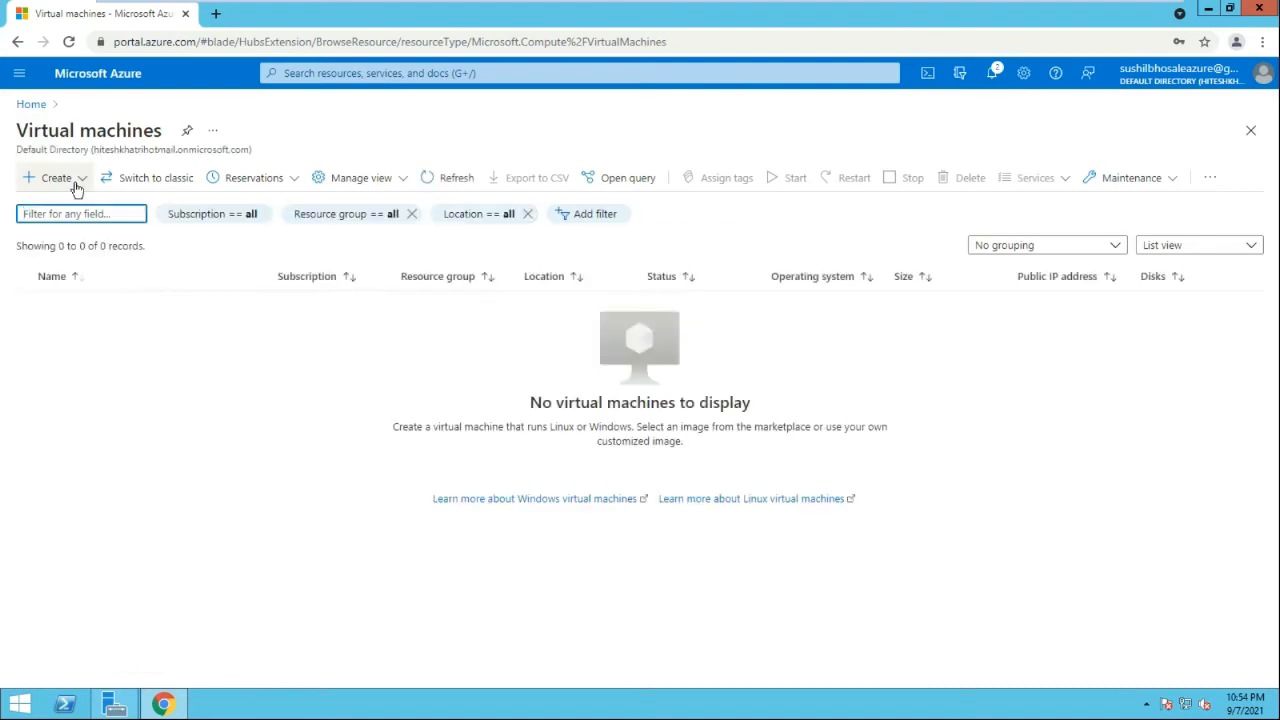
left_click(58, 179)
left_click(92, 207)
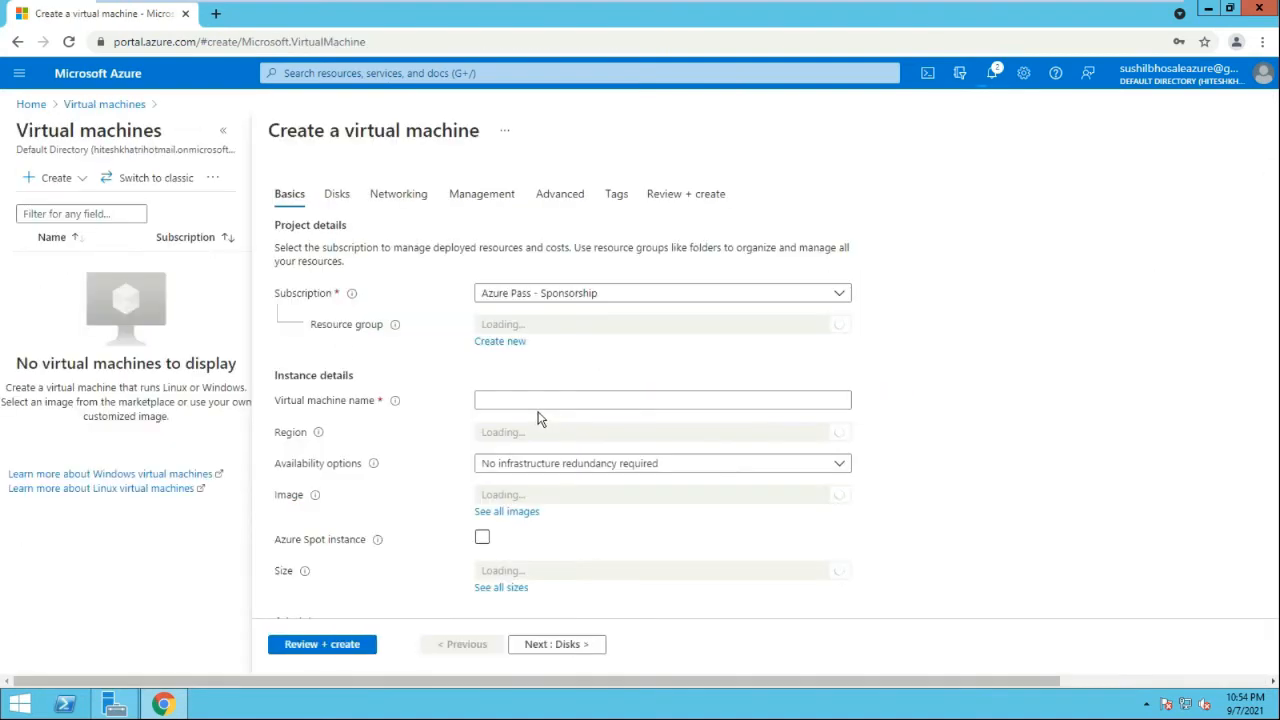
left_click(636, 388)
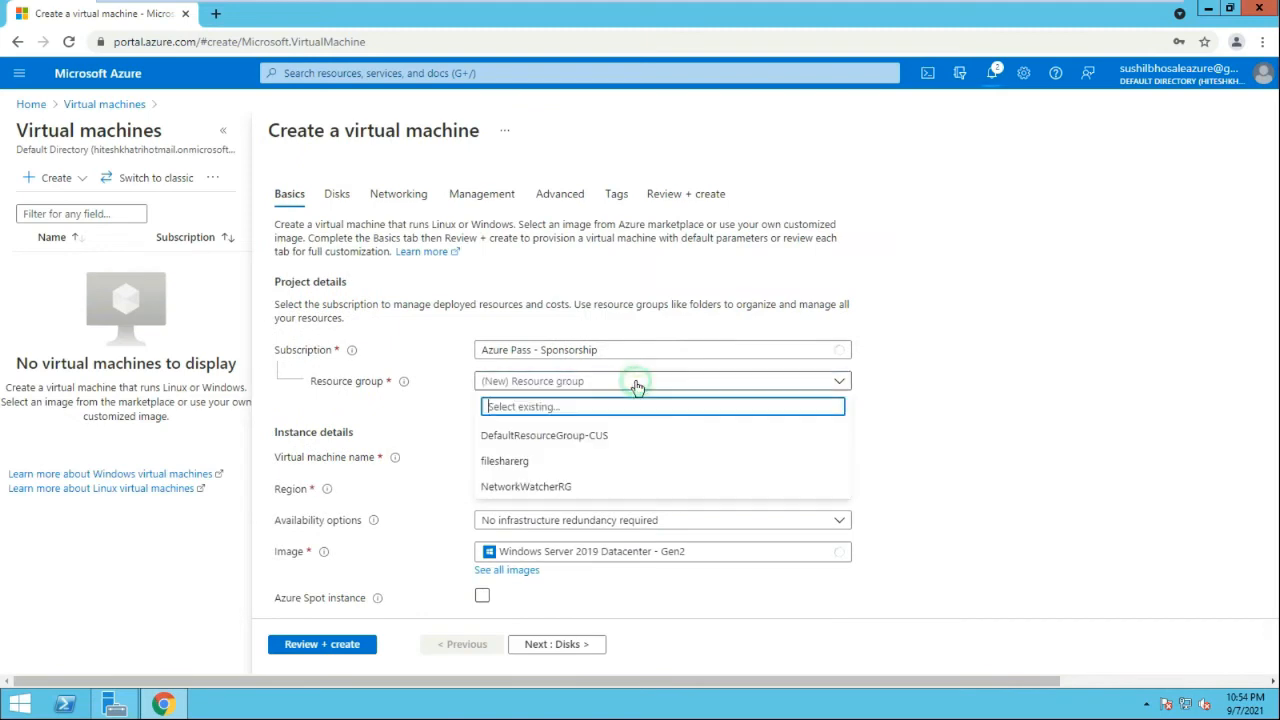
left_click(513, 462)
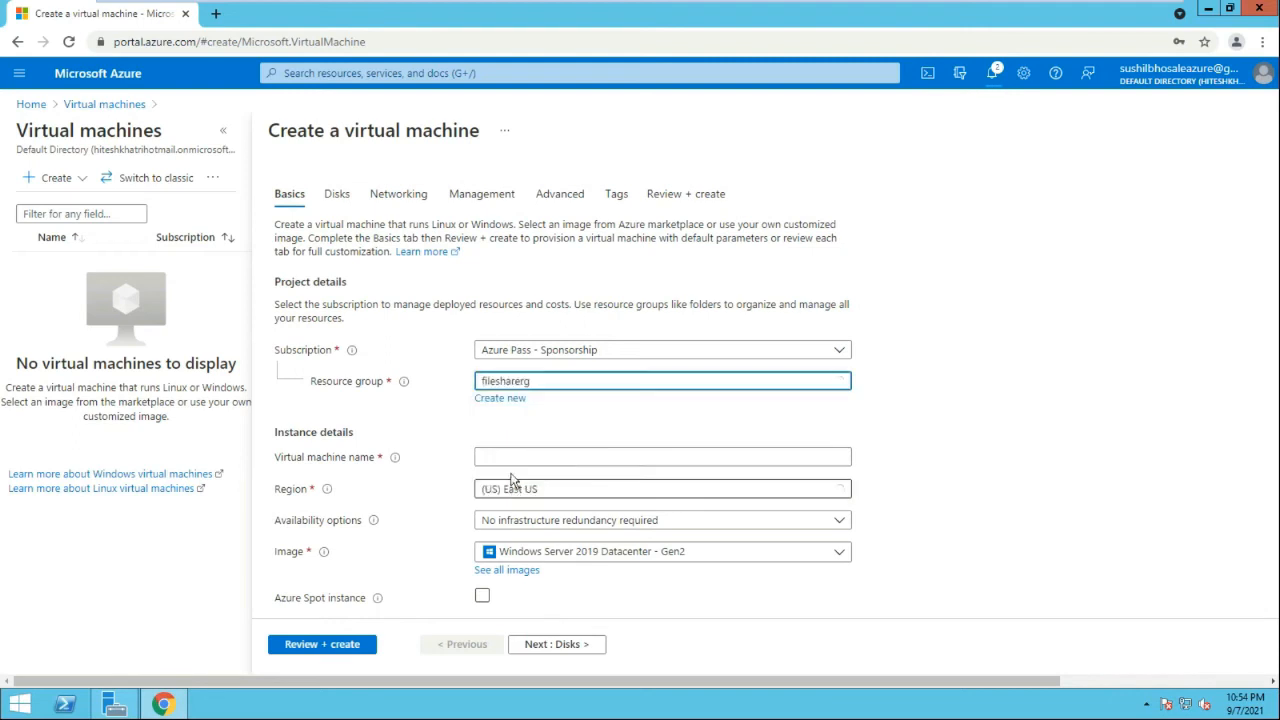
left_click(533, 458)
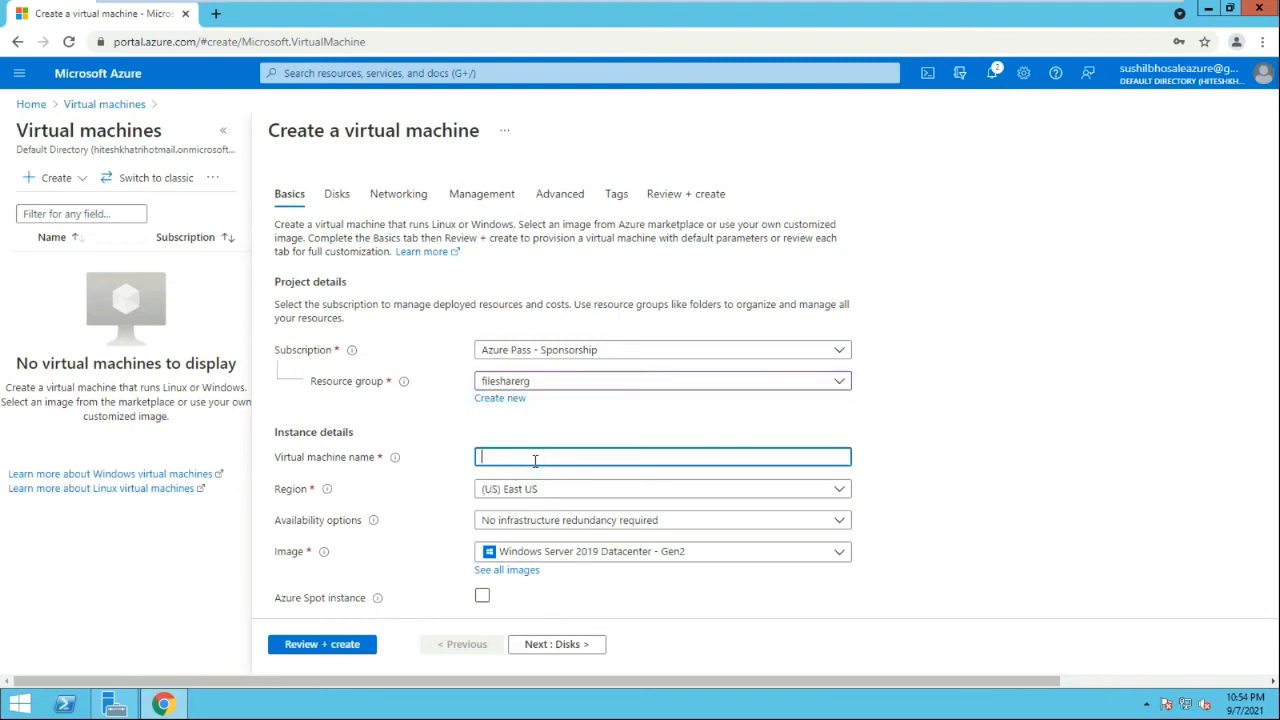
type("vm02-linux")
key("Tab")
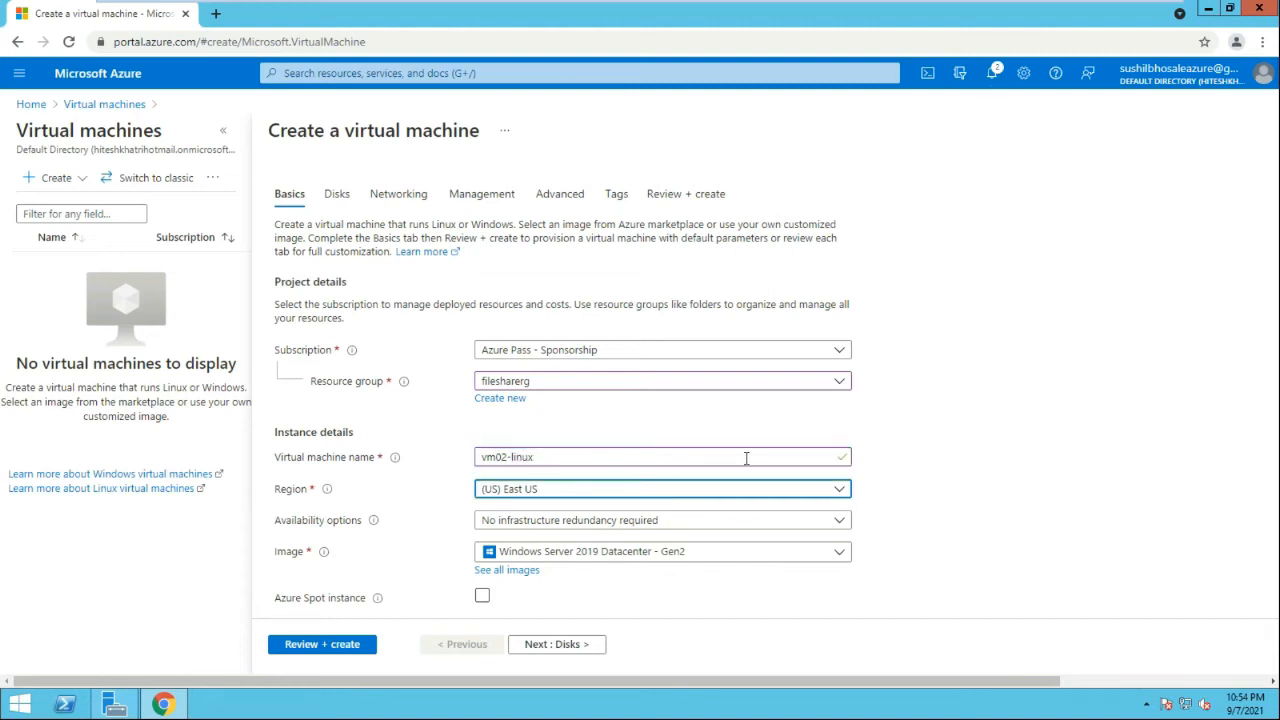
Choose the Ubuntu Server 20.04 LTS - Gen2 image with password authentication
left_click(958, 414)
scroll(958, 414, "down", 3)
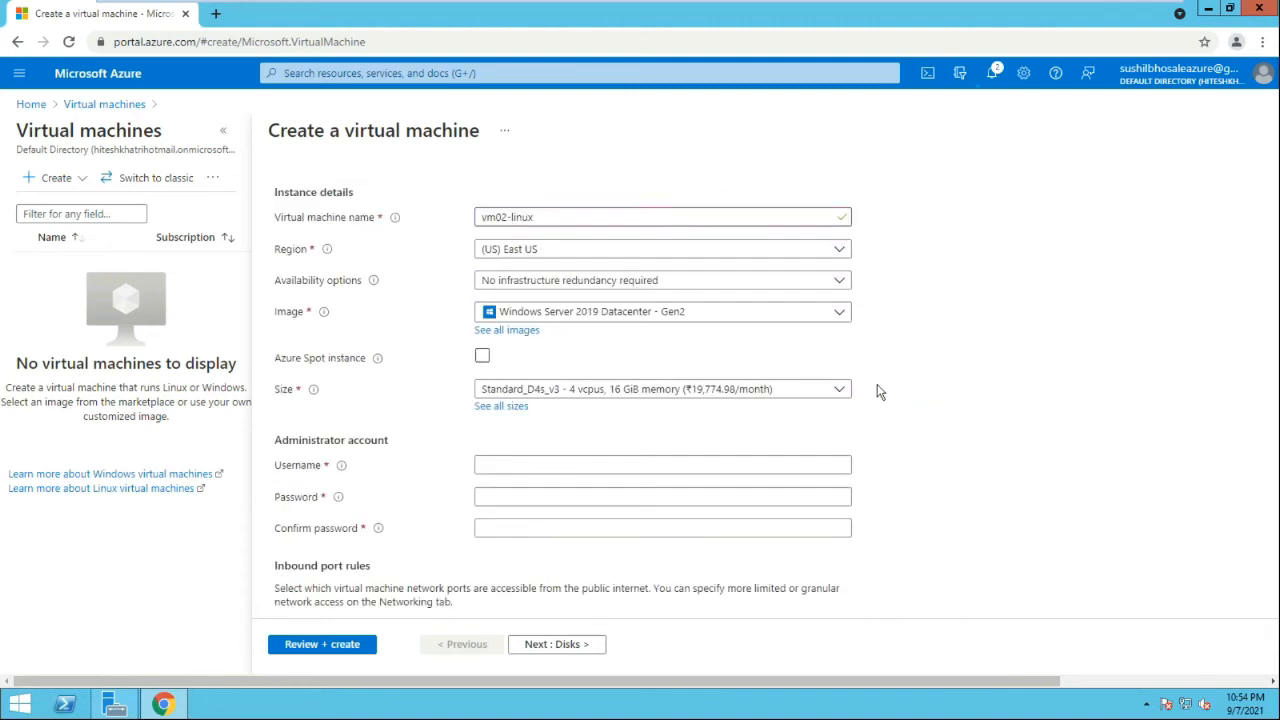
left_click(686, 314)
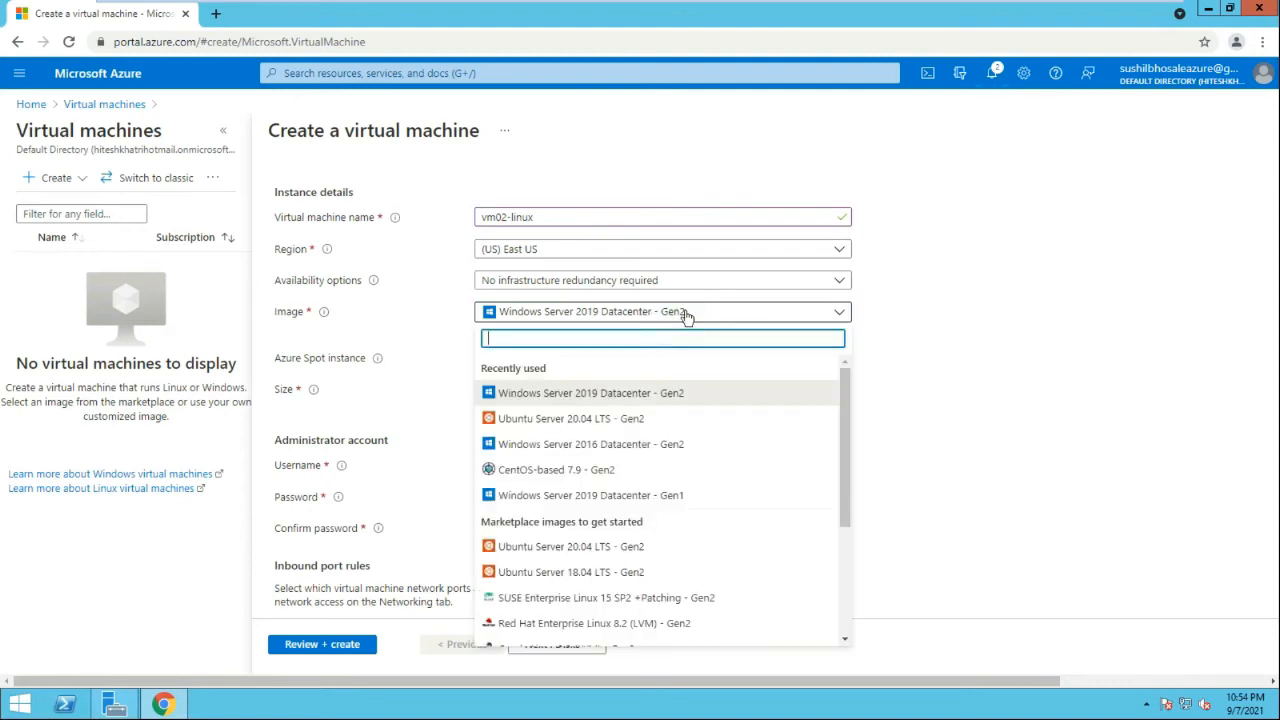
left_click(600, 418)
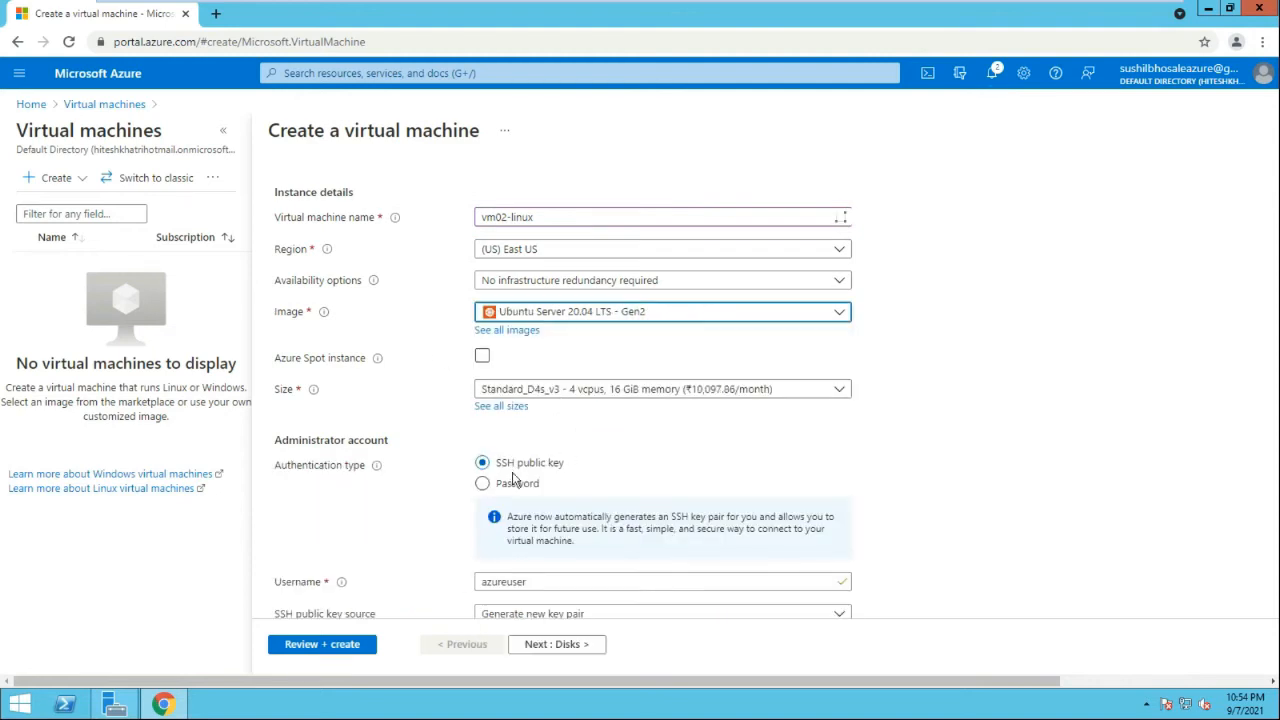
left_click(520, 483)
Enter the administrator username and password, then go to Review + create
scroll(630, 458, "down", 2)
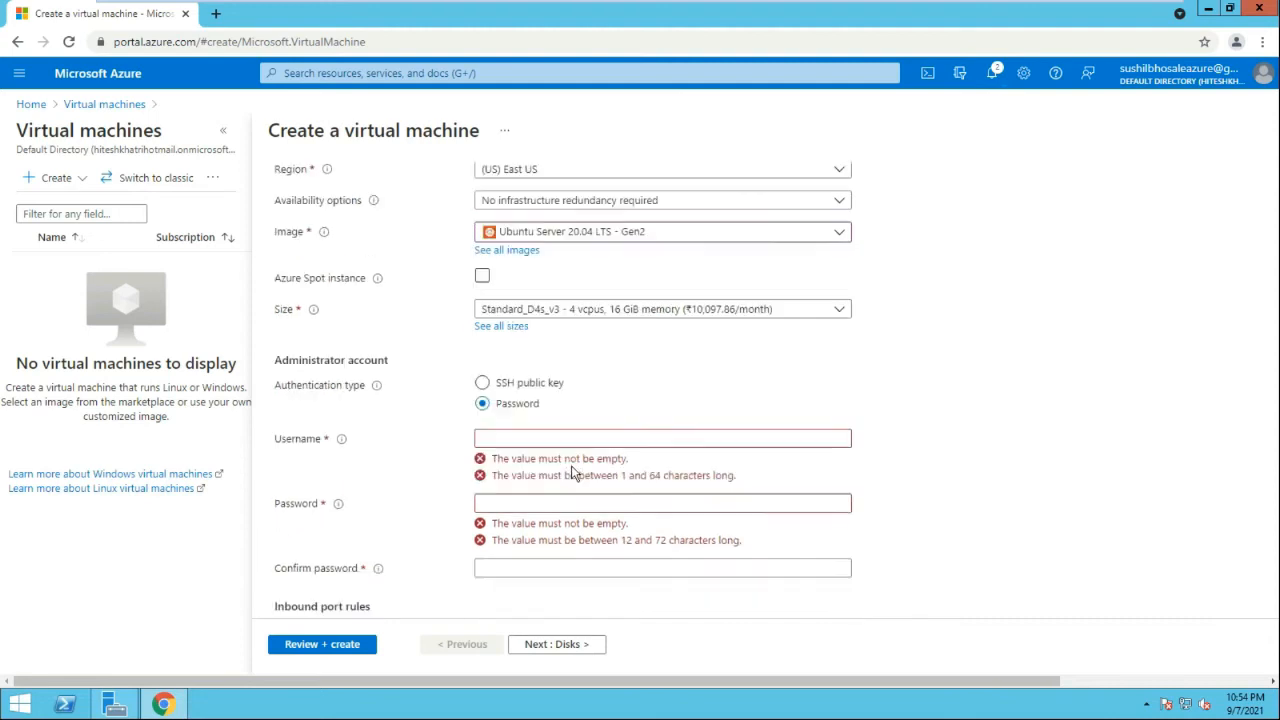
left_click(526, 358)
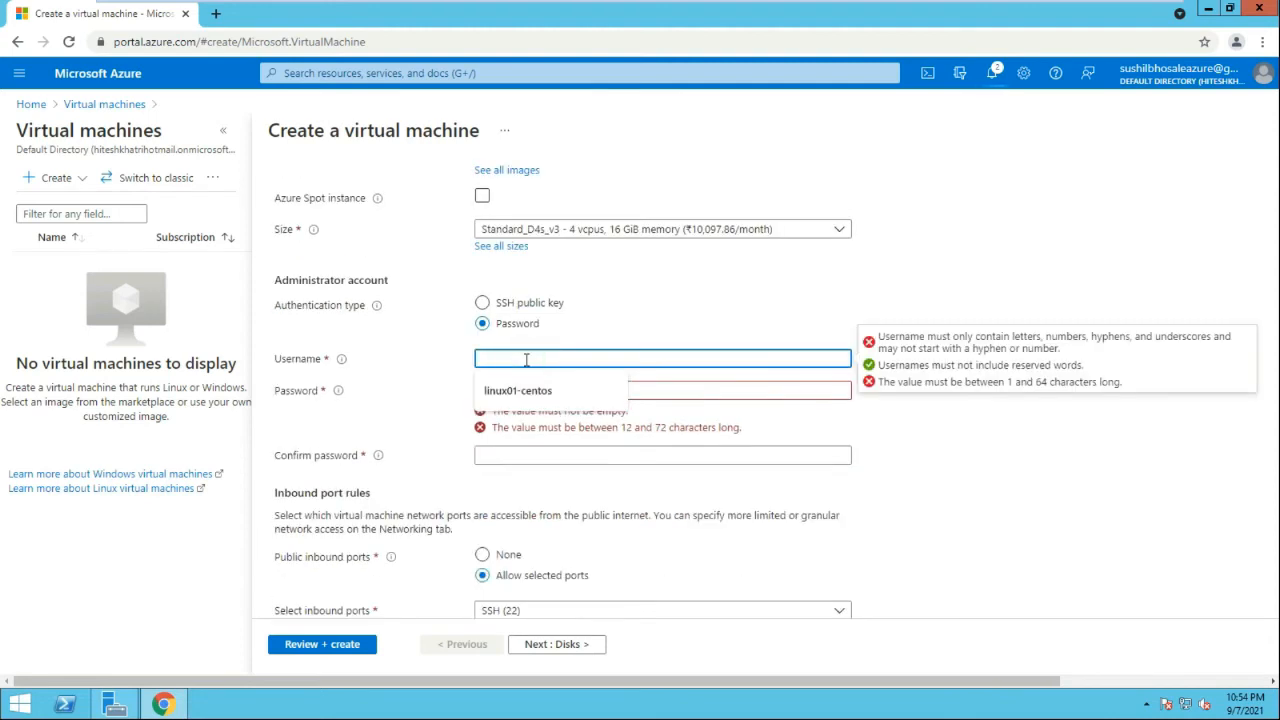
type("a")
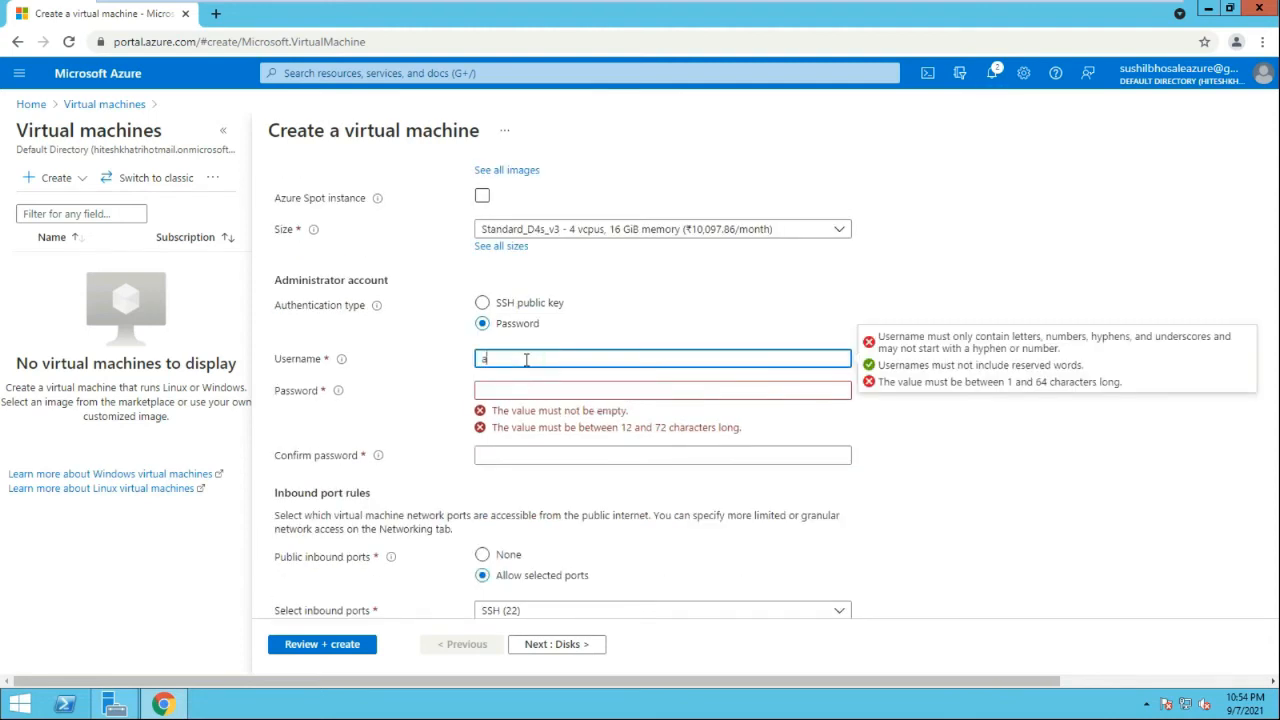
type("dminuser01")
key("Tab")
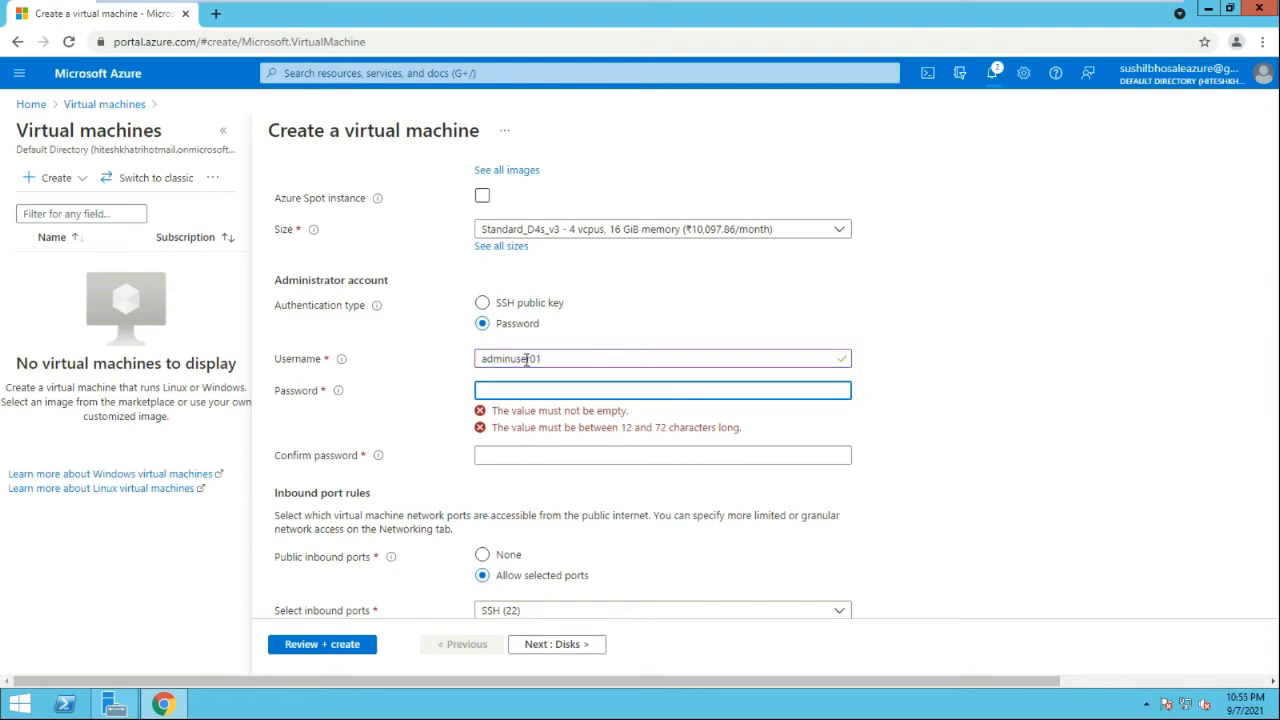
type("Passwor")
key("Tab")
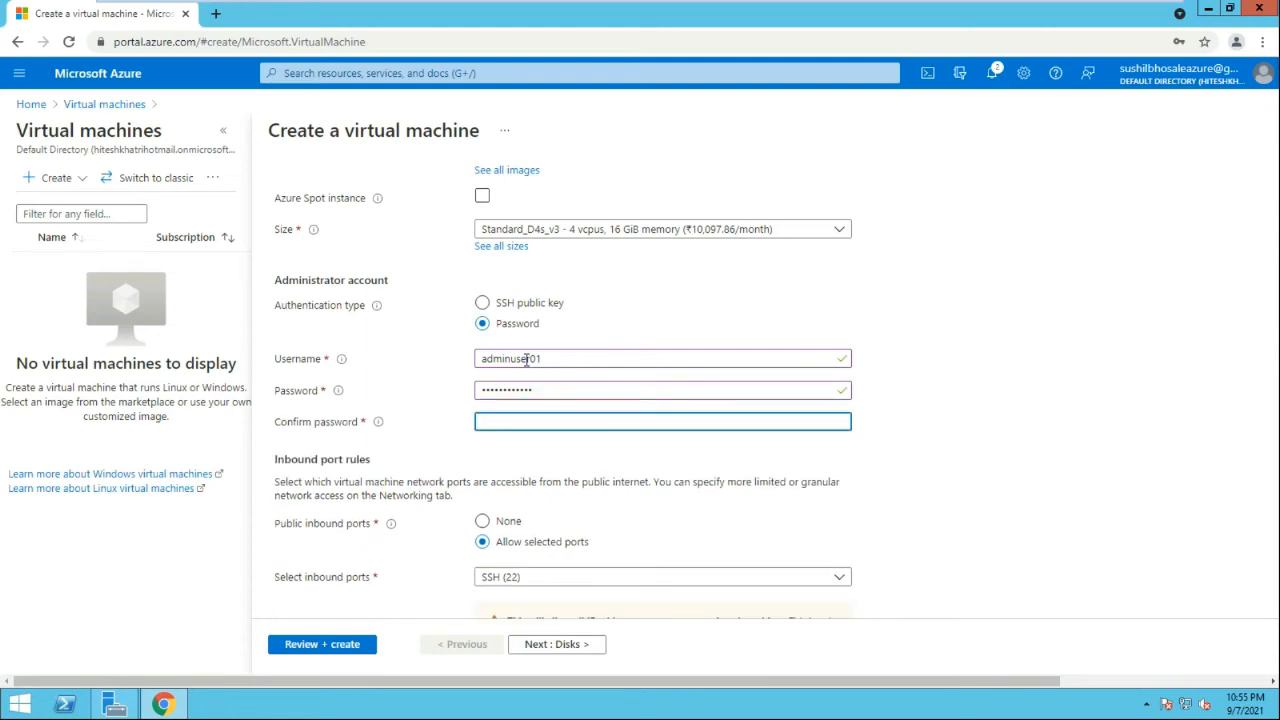
type("Password")
scroll(818, 470, "down", 1)
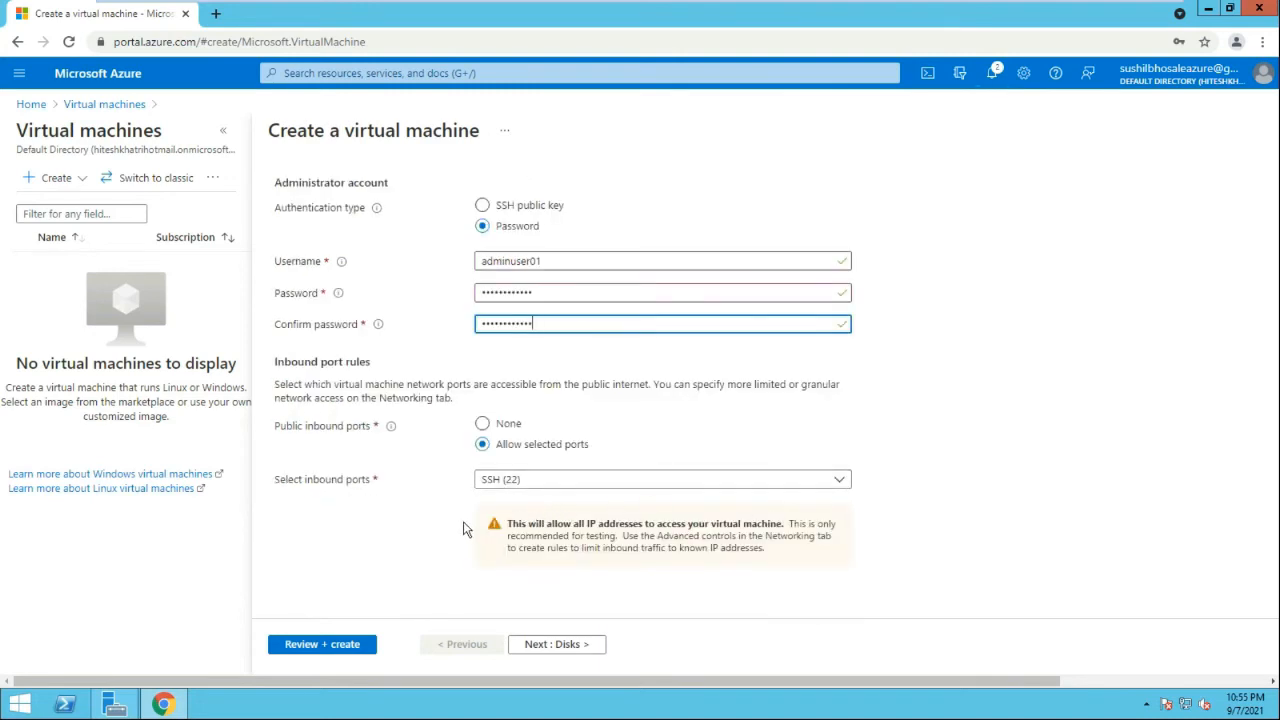
left_click(330, 650)
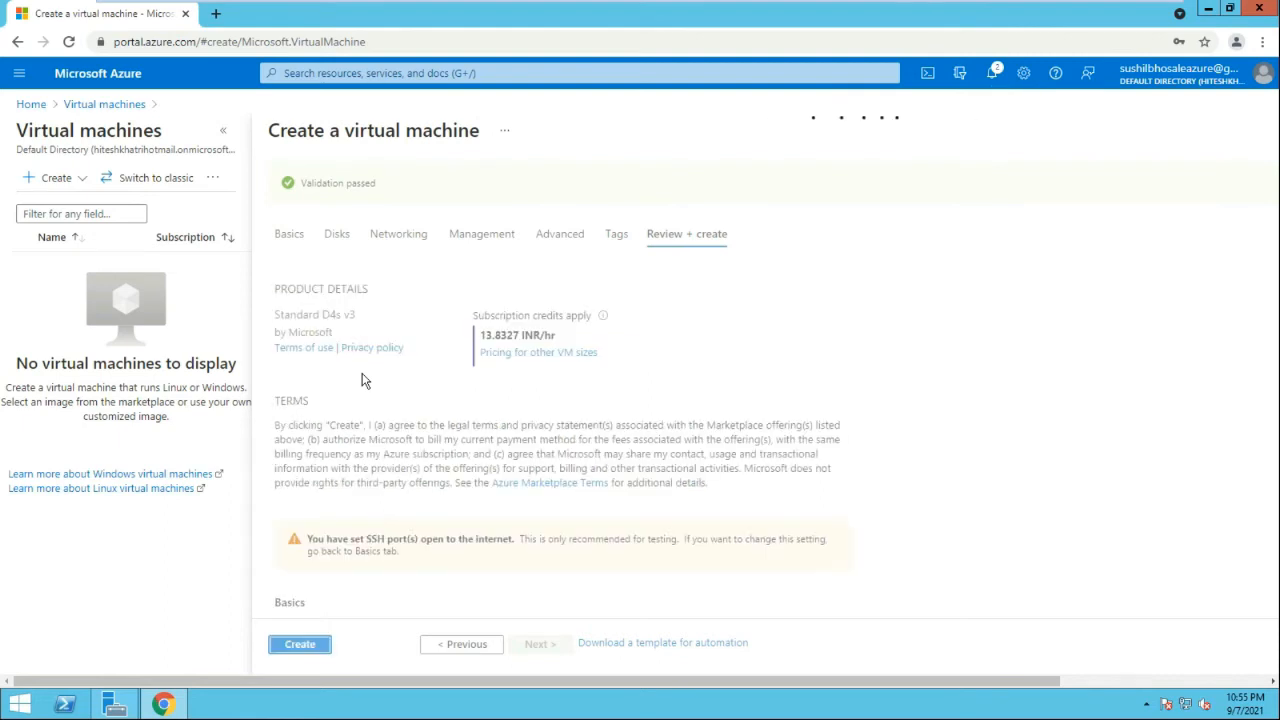
Deploy vm02-linux and return to the portal home page
scroll(314, 657, "down", 2)
left_click(303, 646)
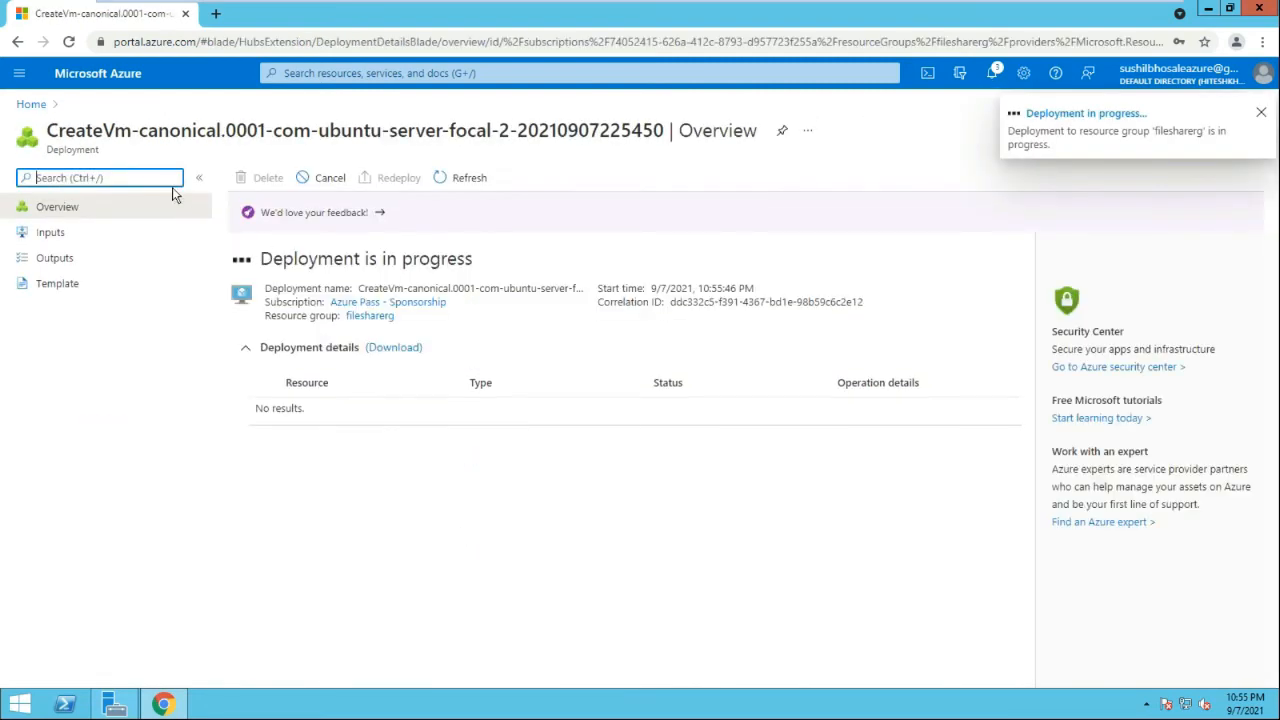
left_click(26, 108)
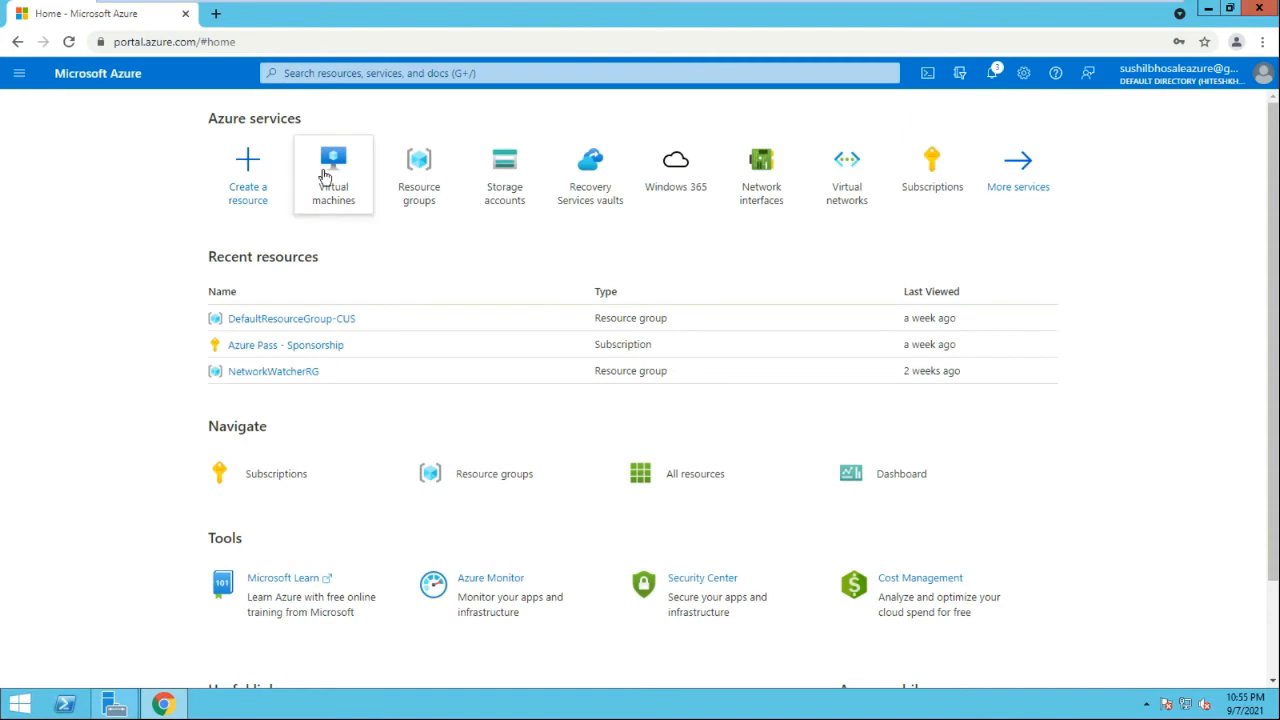
Start a new storage account in resource group filesharerg
left_click(506, 208)
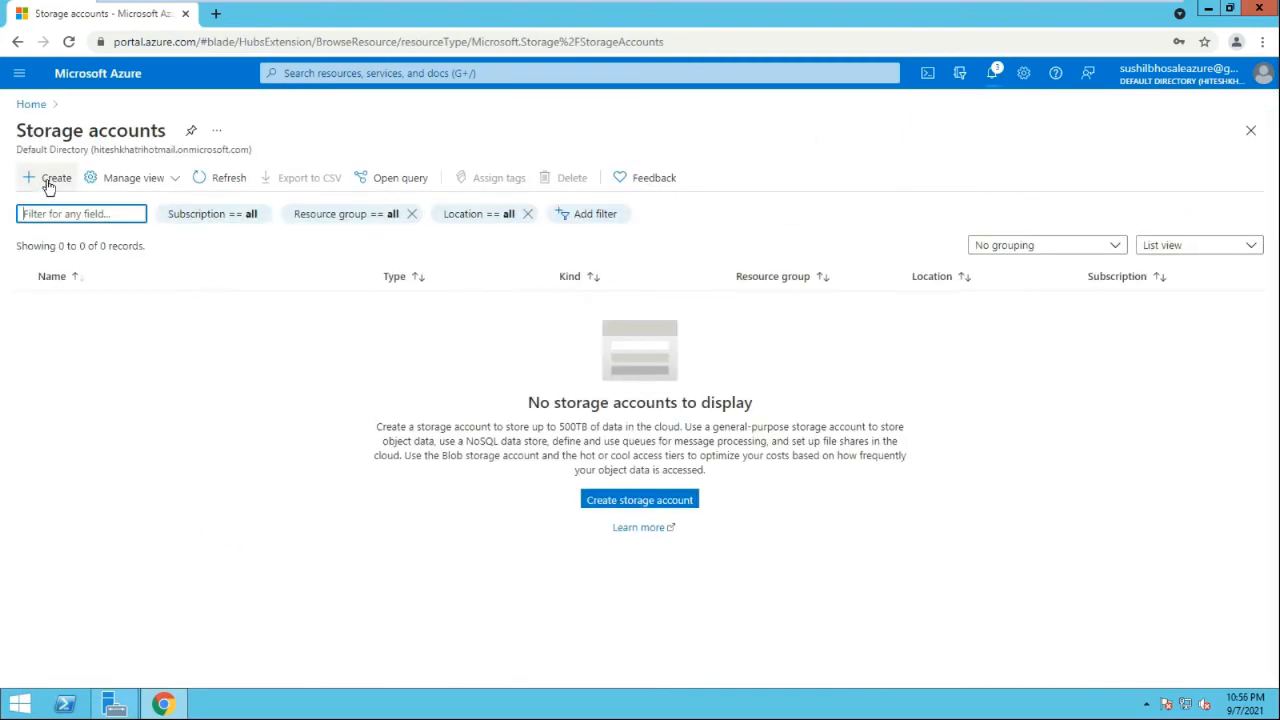
left_click(48, 185)
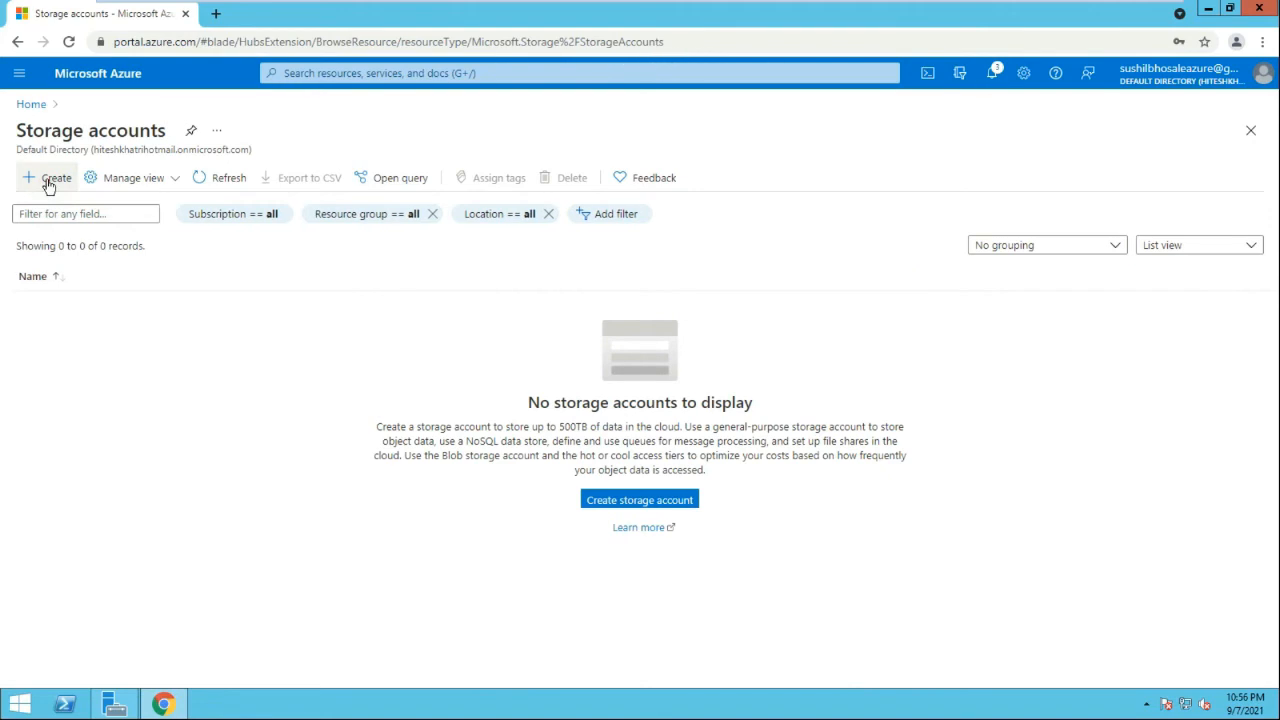
left_click(48, 180)
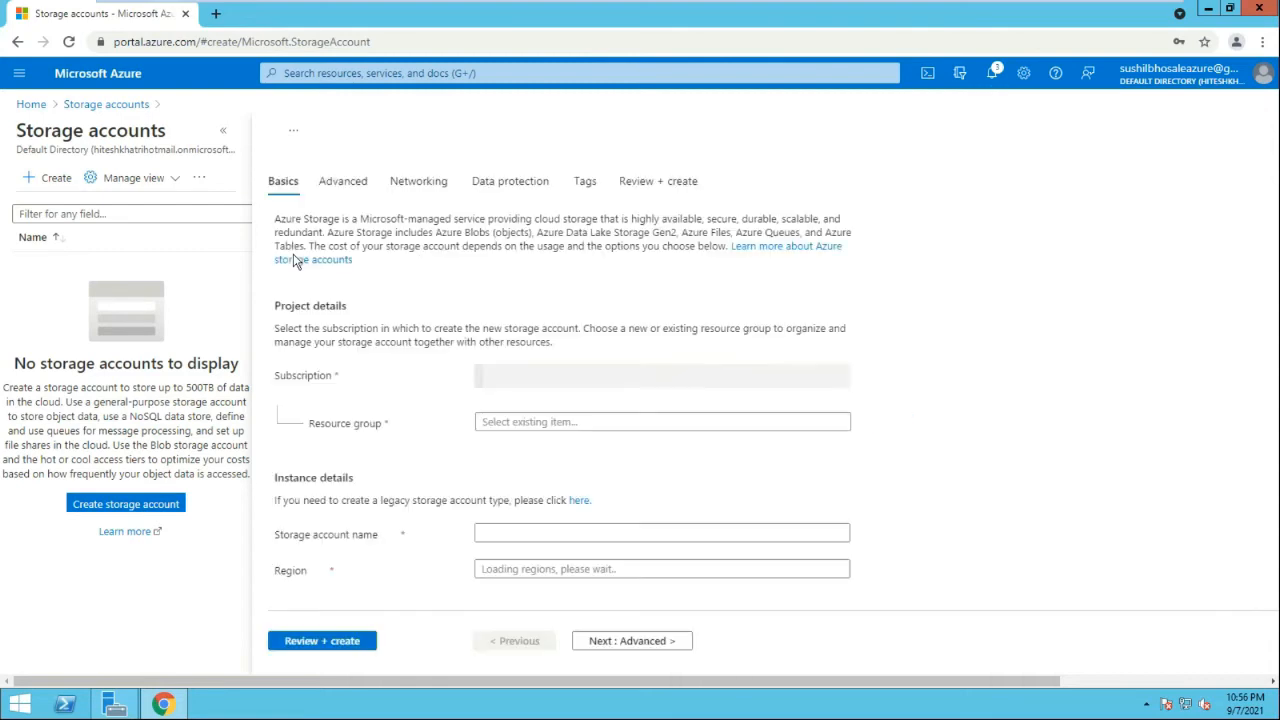
left_click(557, 420)
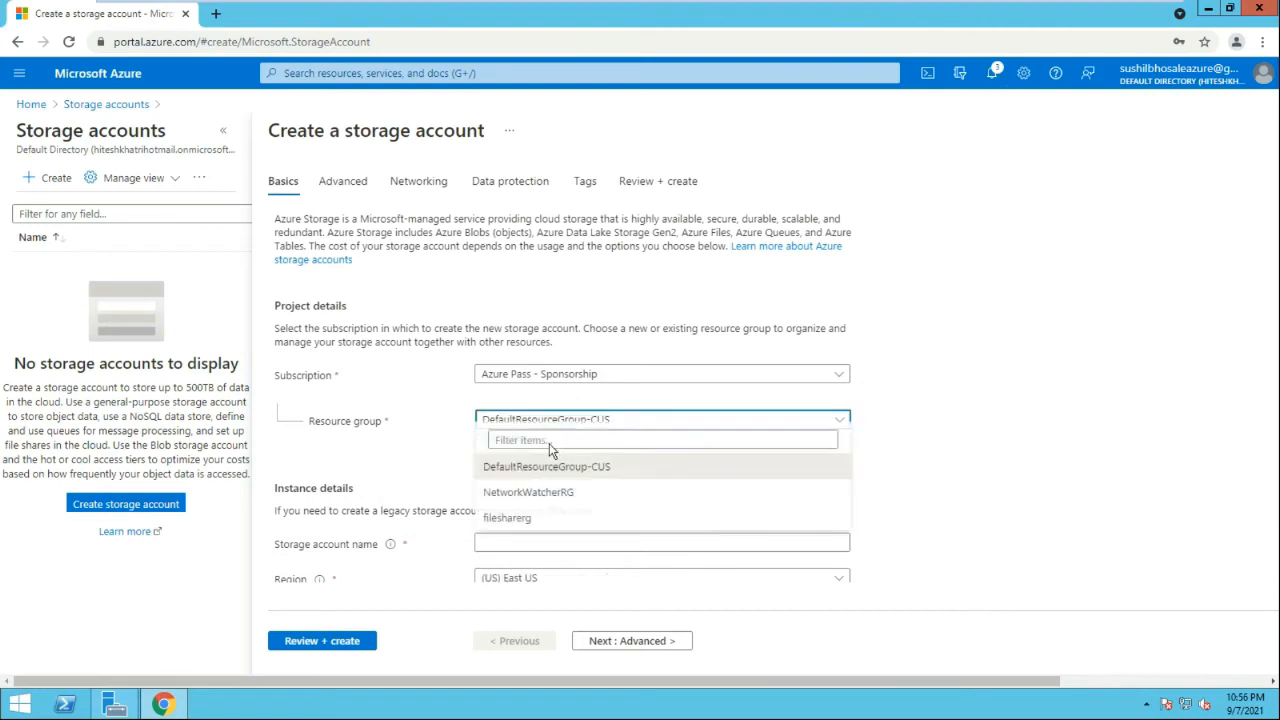
left_click(565, 517)
Accept the suggested storage account name and proceed to the final review
scroll(620, 445, "down", 1)
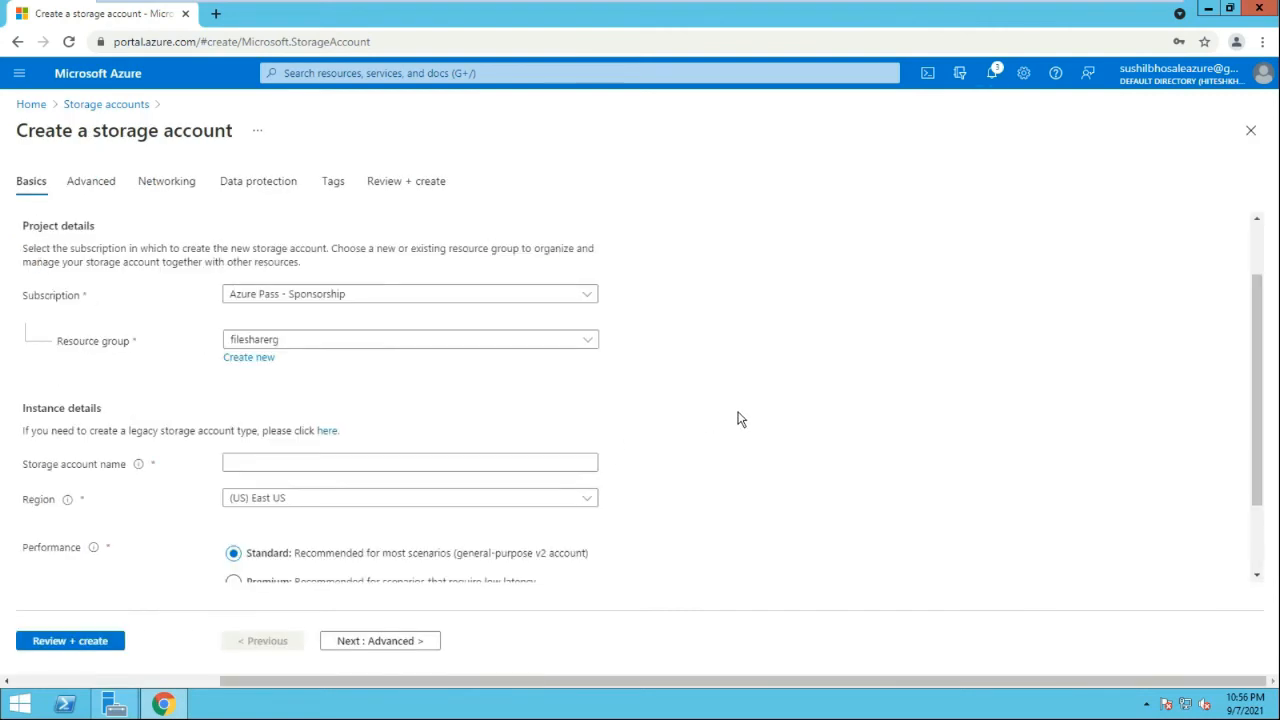
scroll(400, 425, "down", 1)
left_click(316, 382)
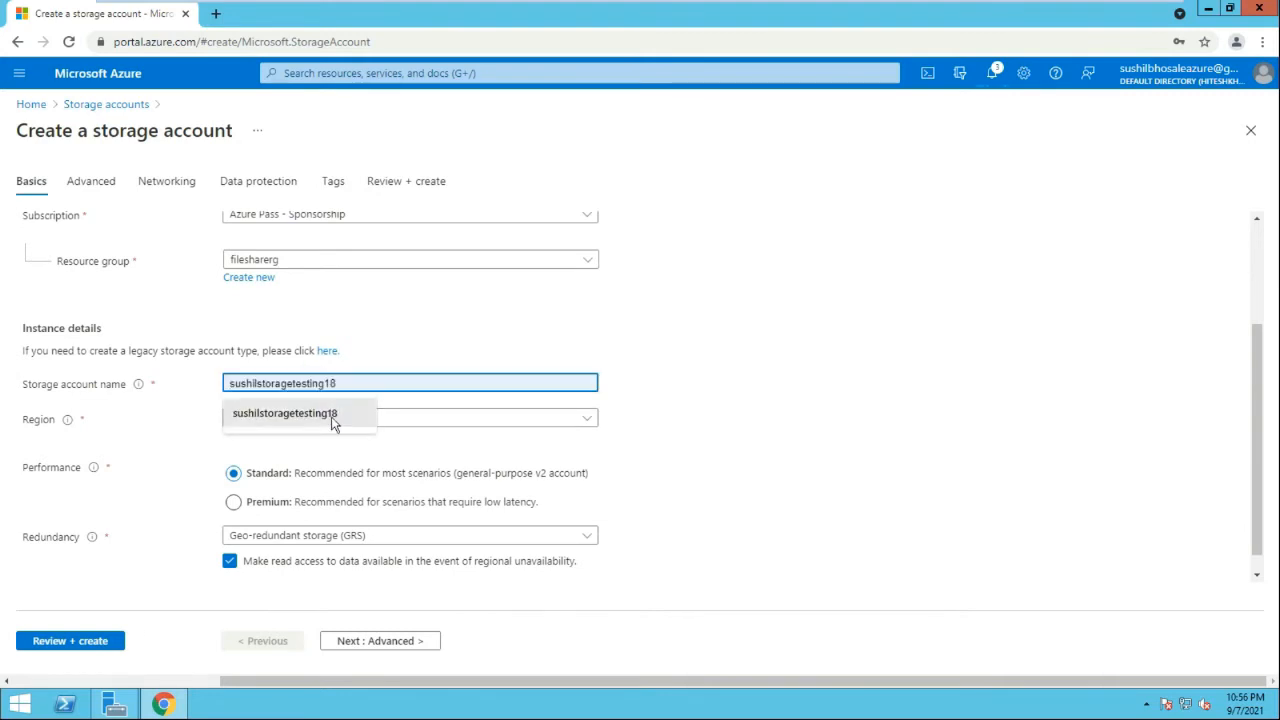
left_click(333, 423)
scroll(757, 418, "down", 1)
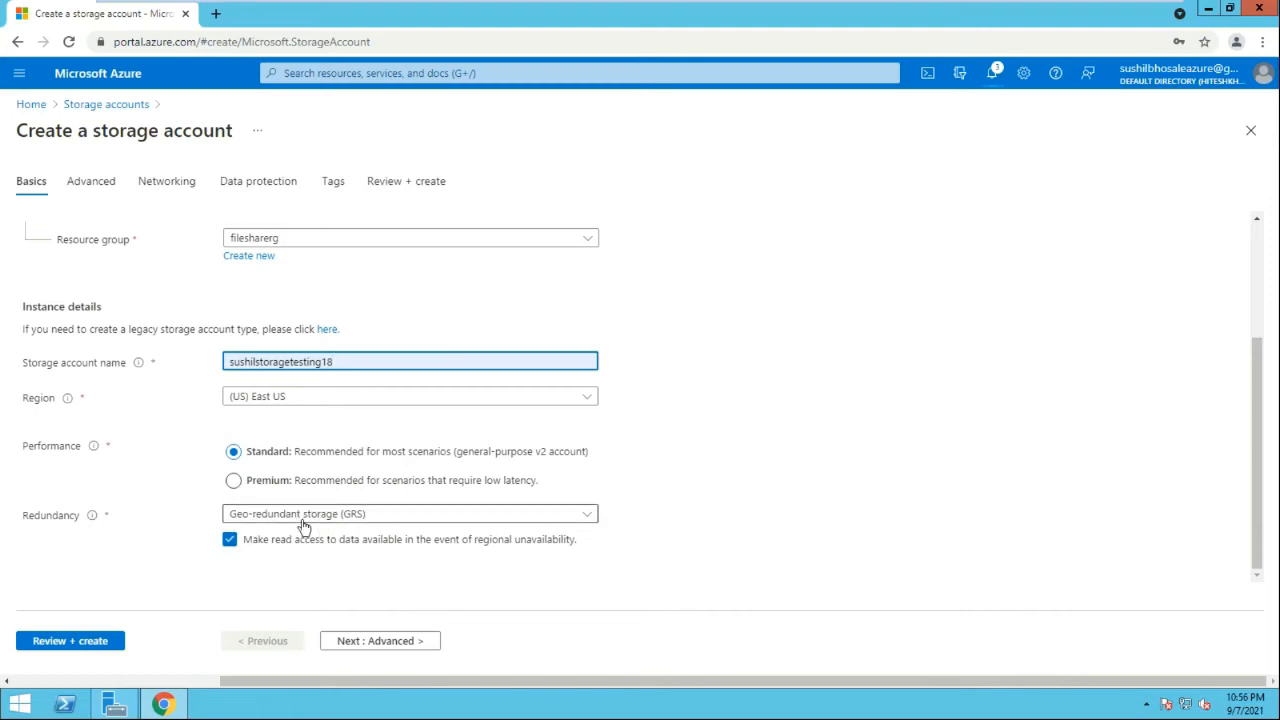
left_click(82, 641)
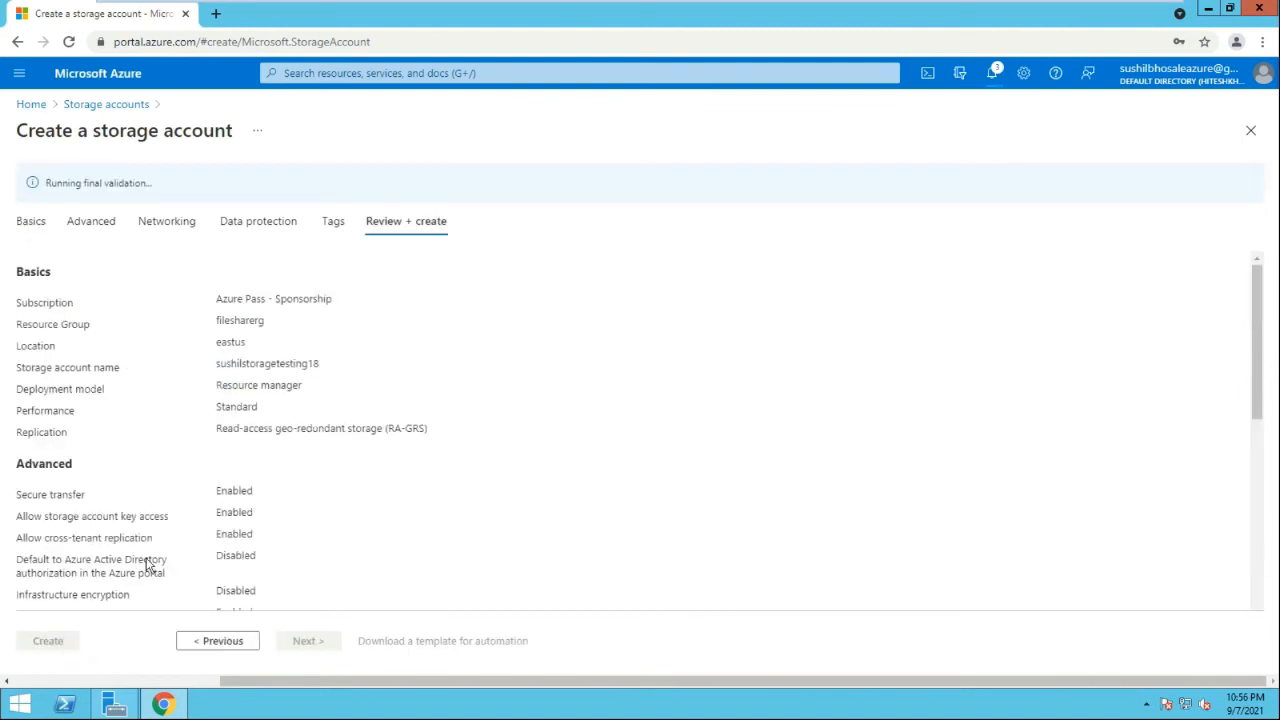
scroll(150, 562, "down", 10)
Deploy the storage account, then view the Virtual machines list
left_click(53, 645)
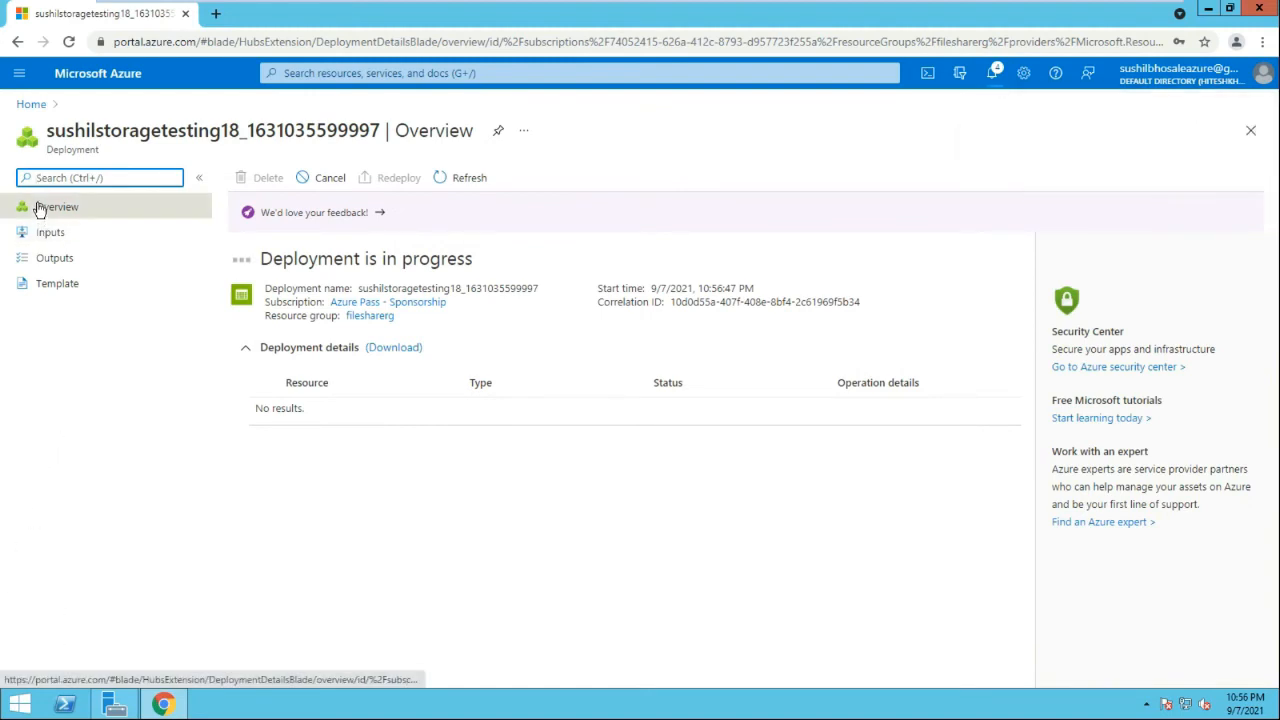
left_click(28, 107)
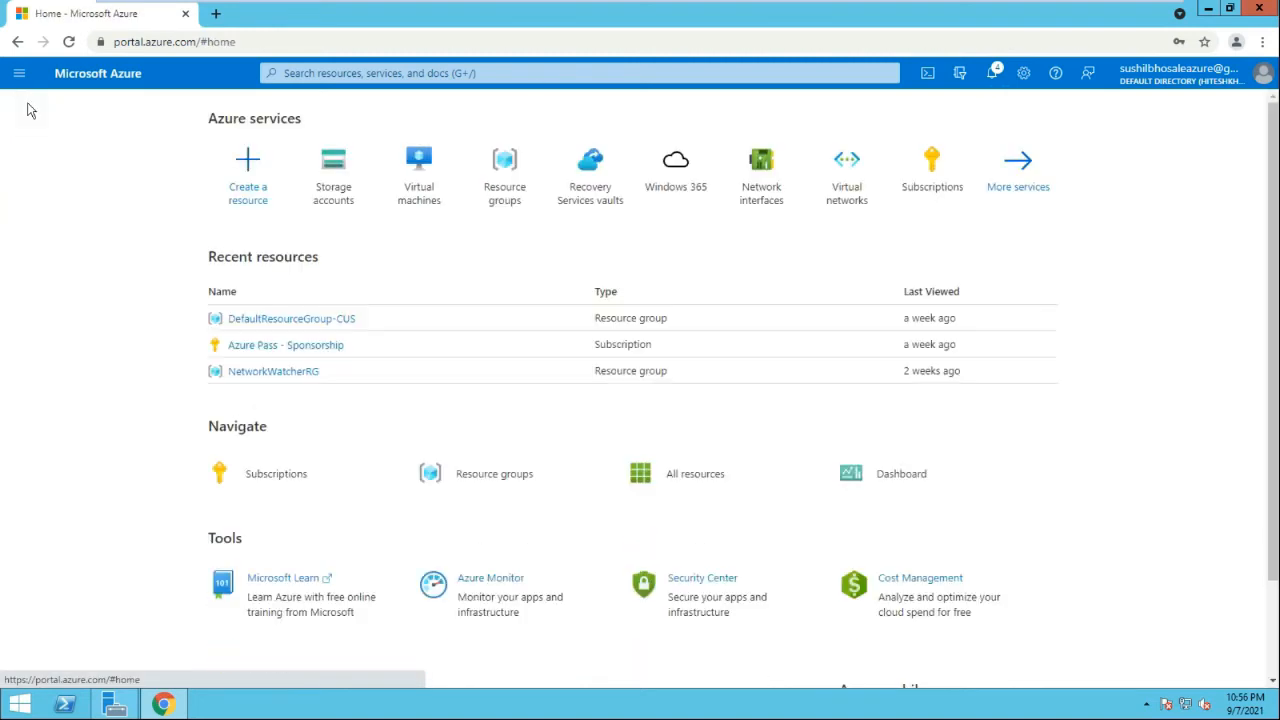
left_click(410, 191)
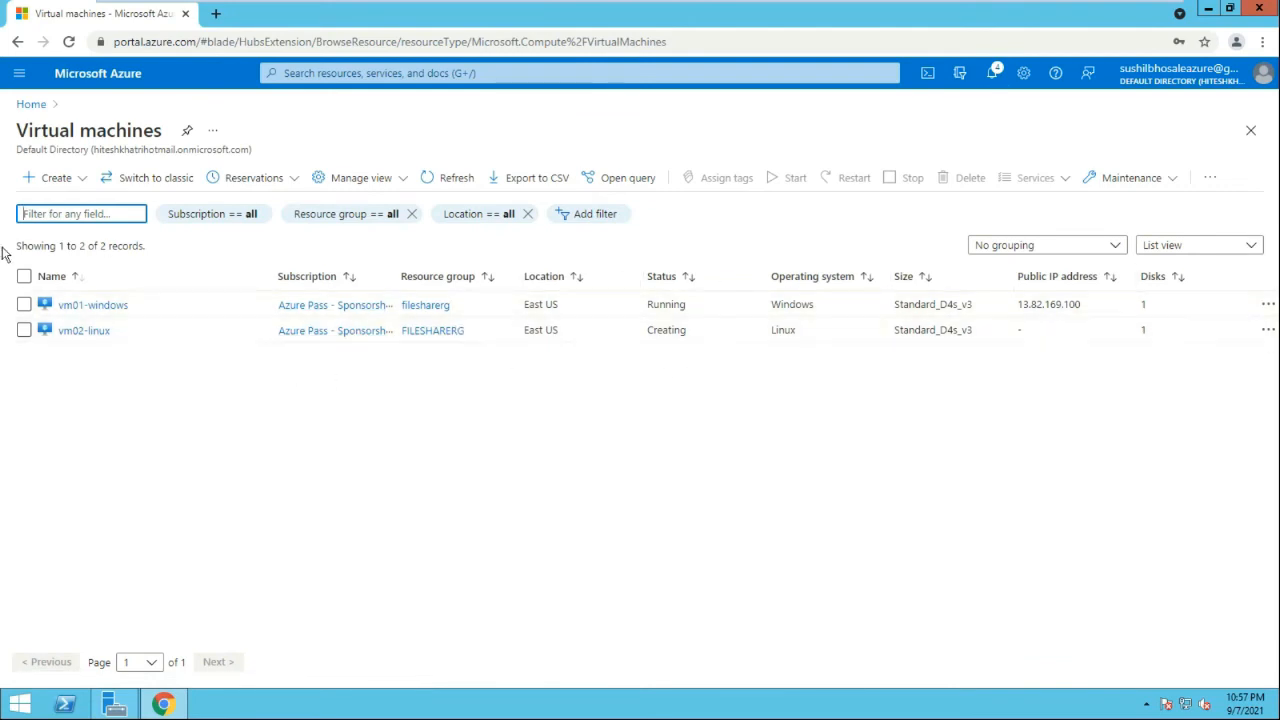
Check deployment notifications and refresh the VM list until vm02-linux shows Running
left_click(449, 182)
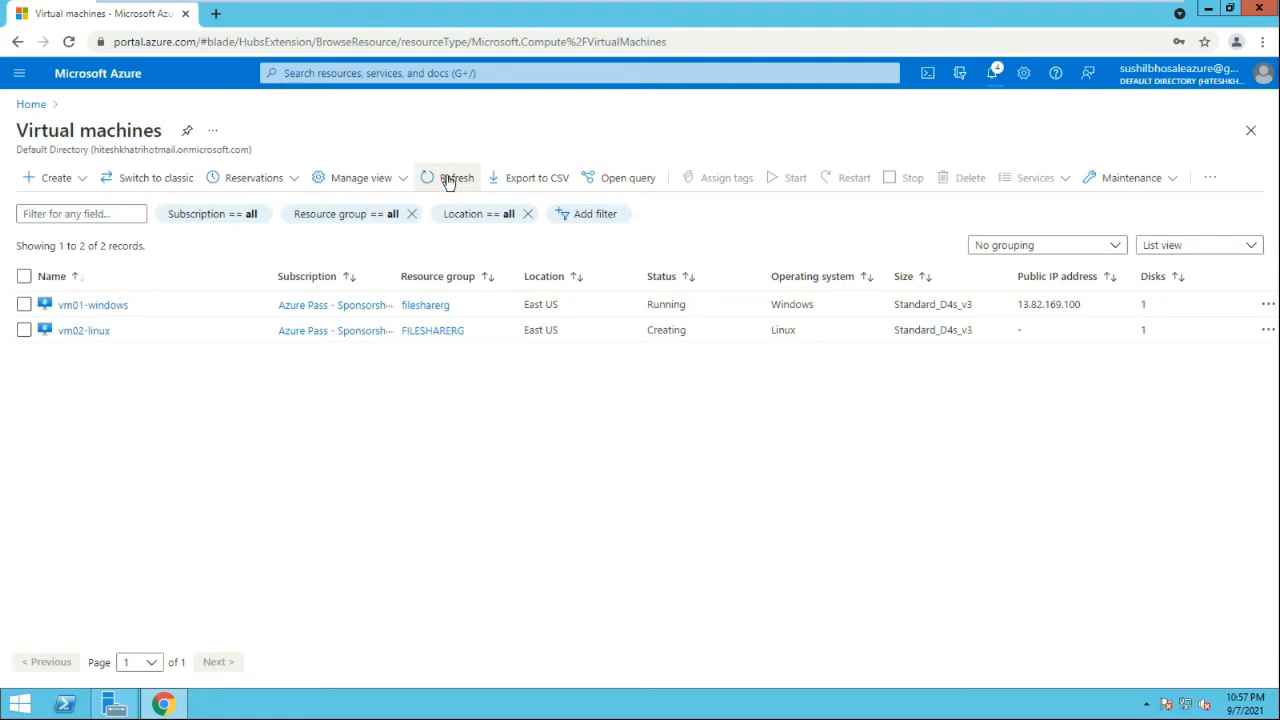
left_click(994, 74)
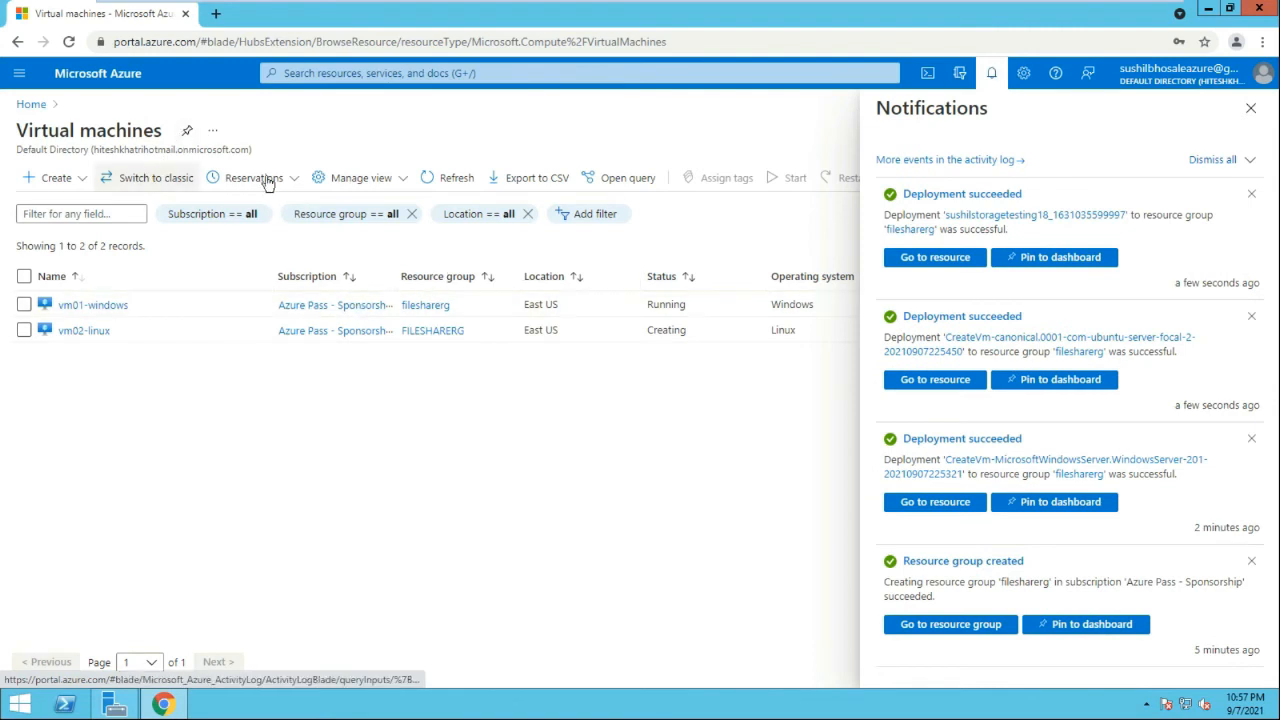
left_click(449, 180)
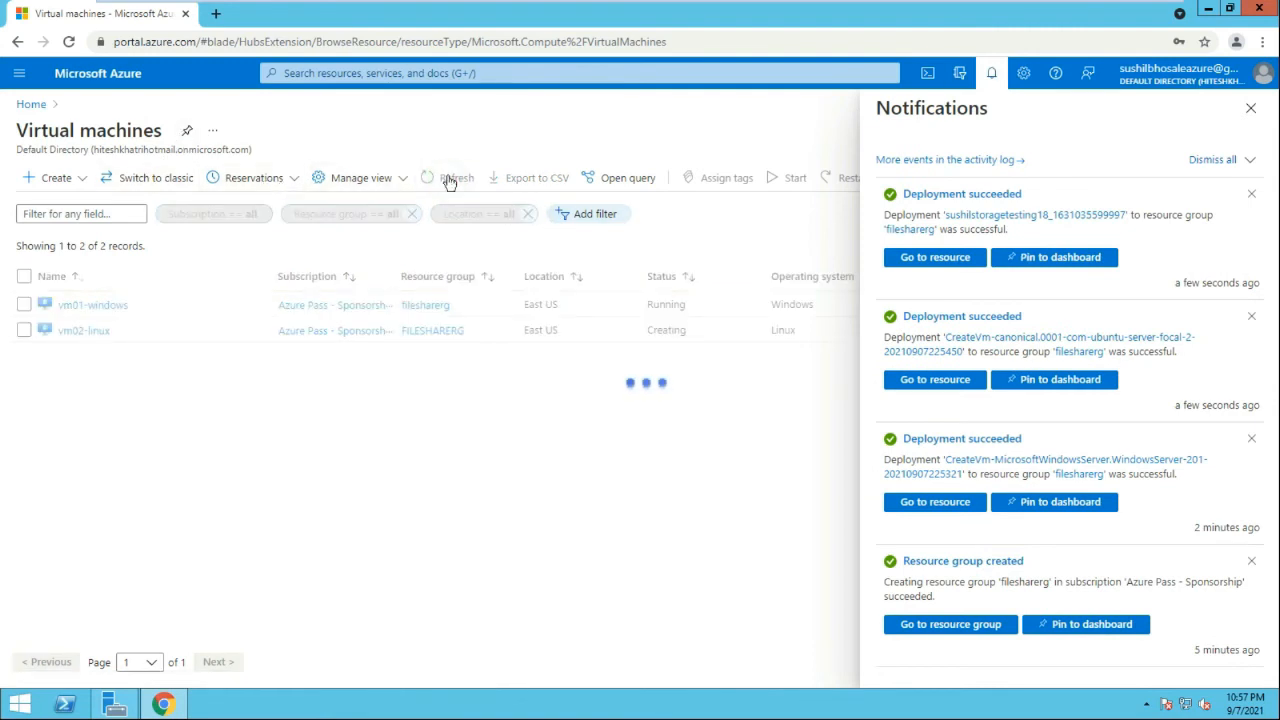
left_click(449, 180)
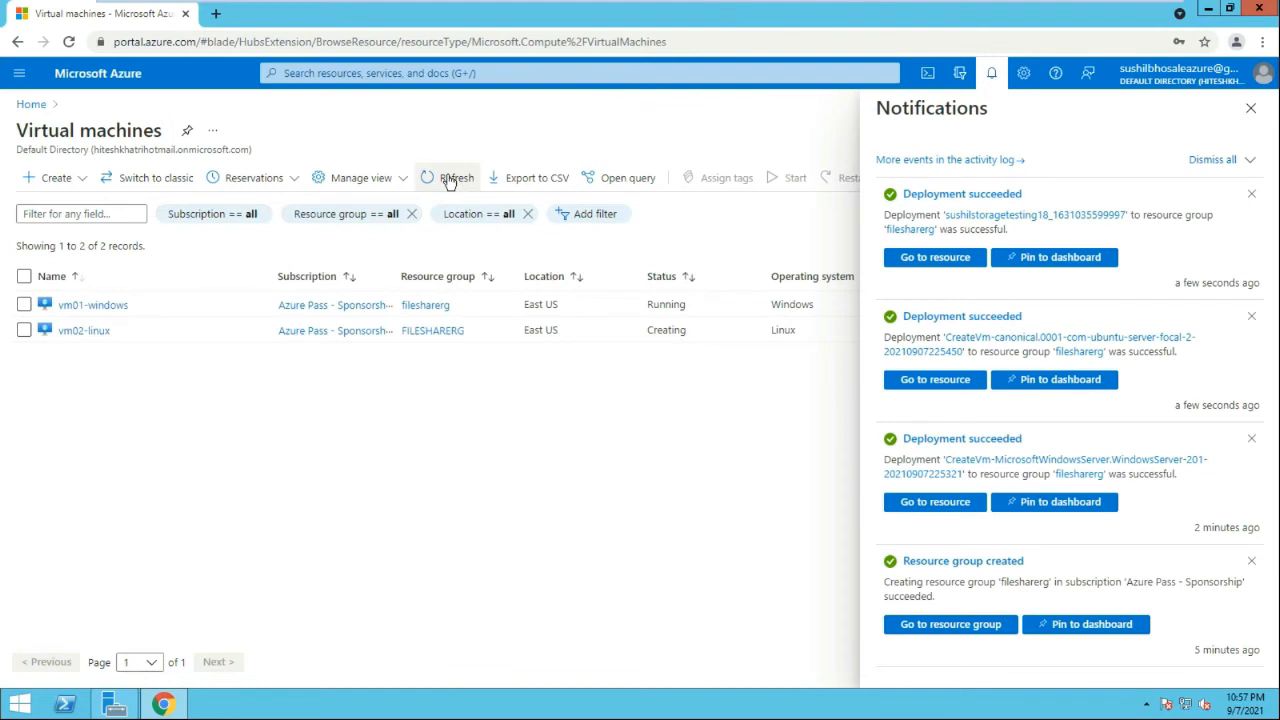
left_click(449, 180)
left_click(449, 180)
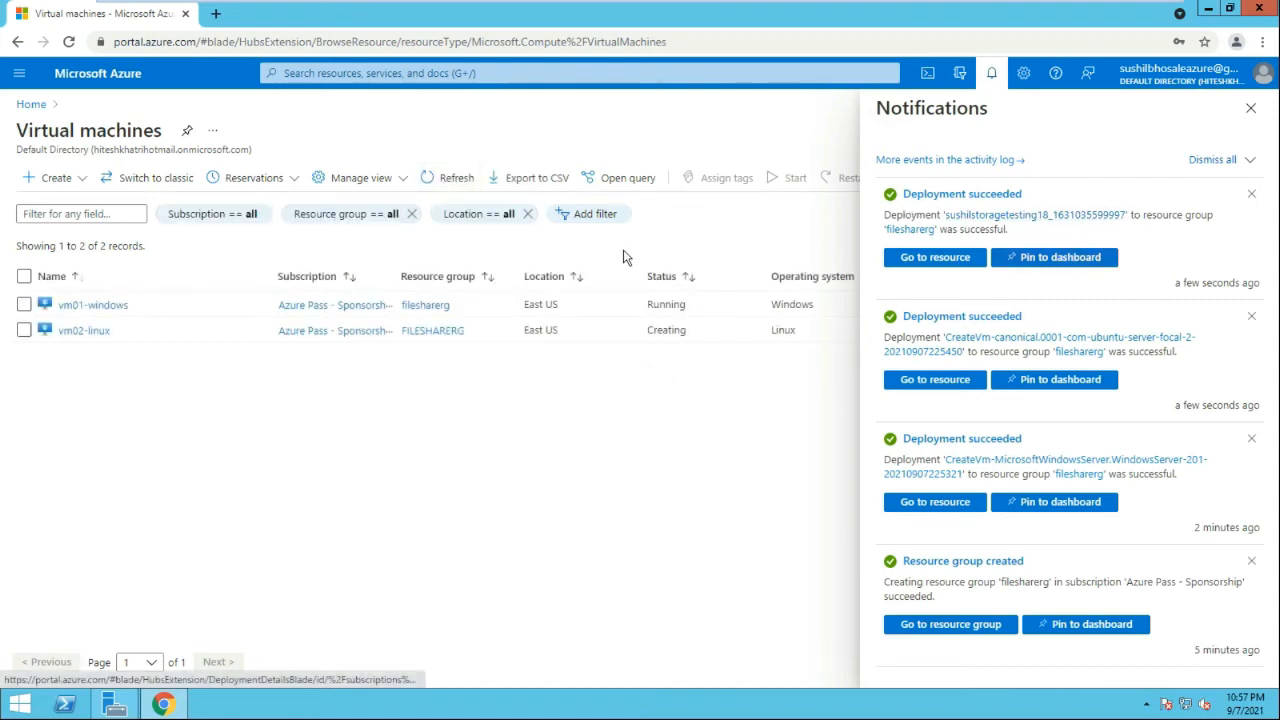
left_click(449, 178)
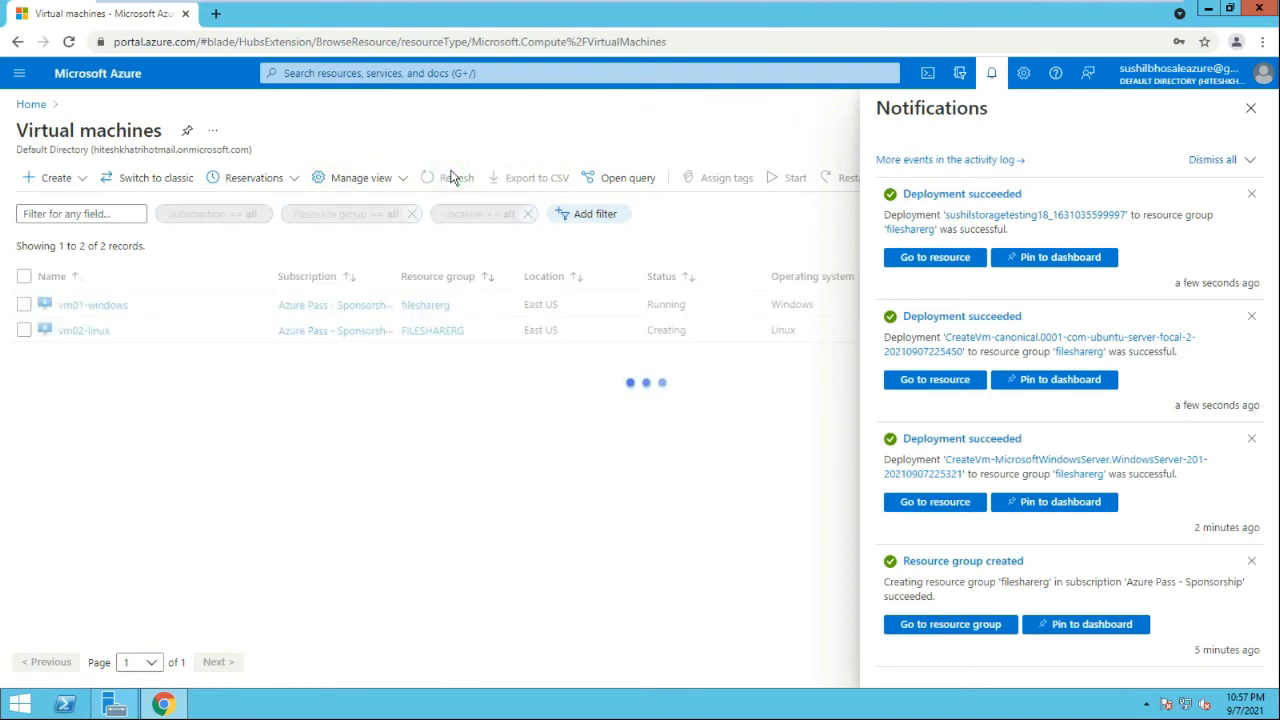
left_click(450, 176)
left_click(1251, 108)
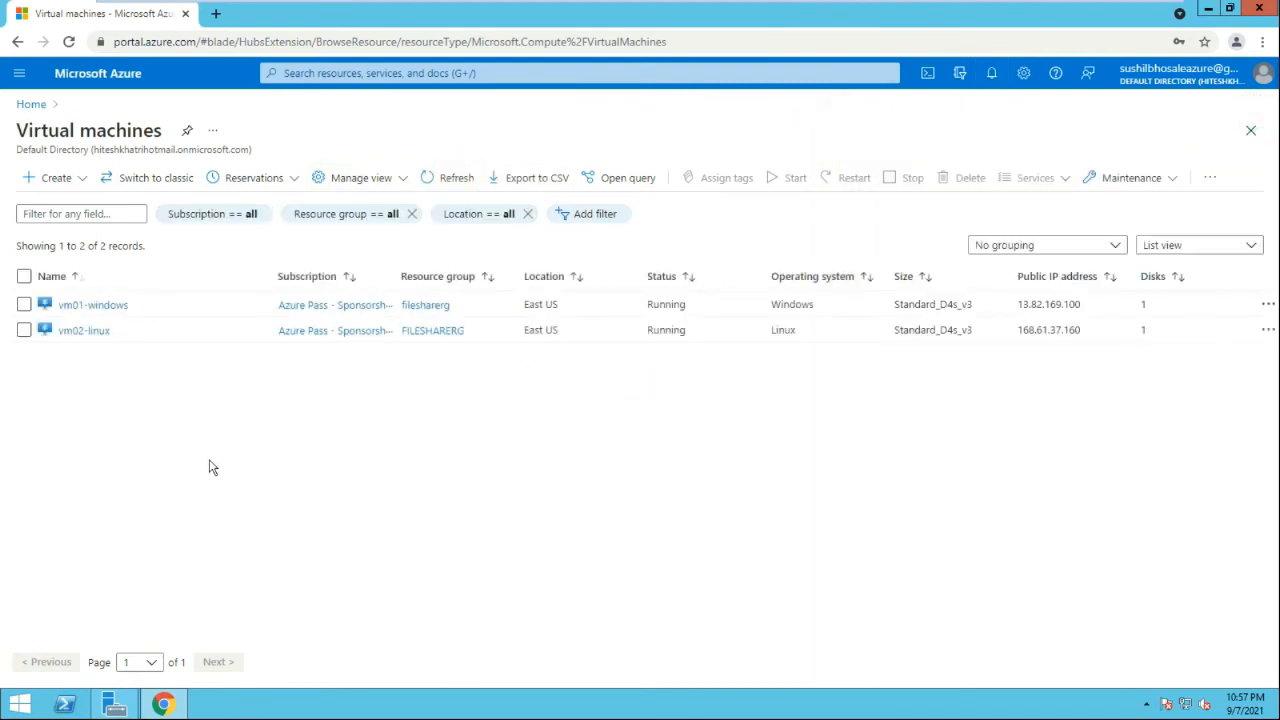
Download vm01-windows's RDP connection file and open it
left_click(110, 306)
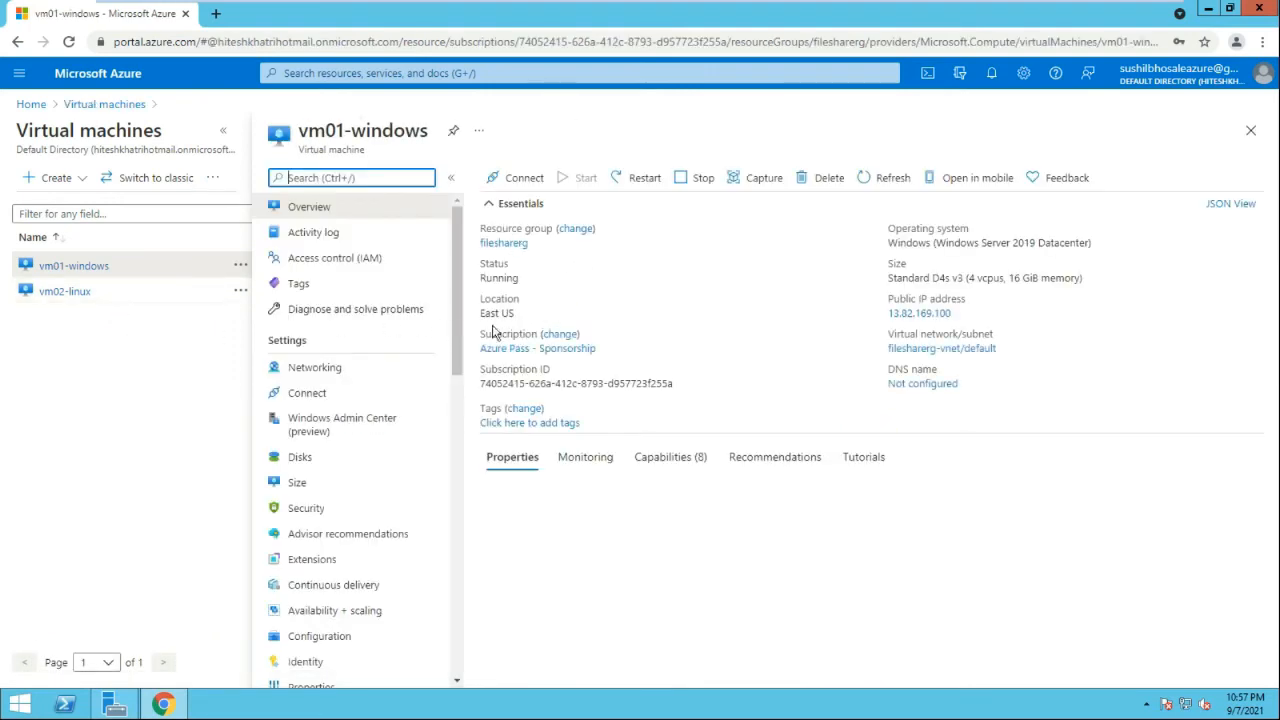
left_click(527, 188)
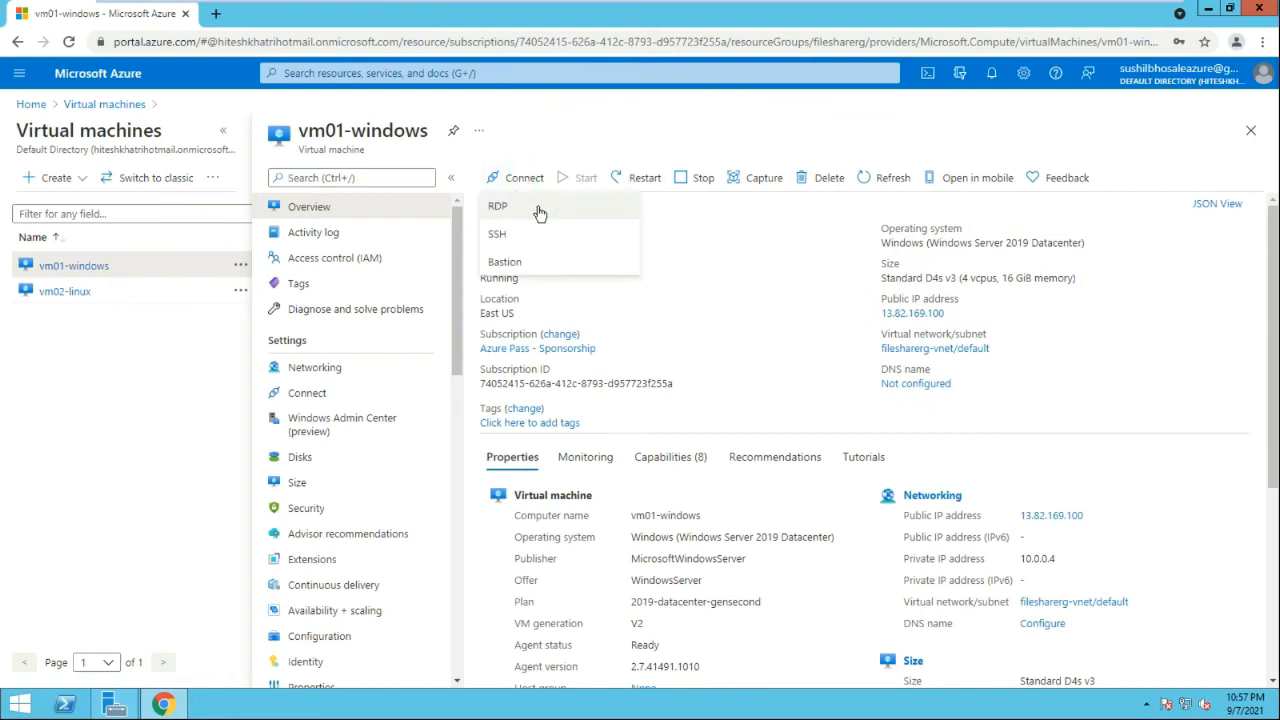
left_click(540, 210)
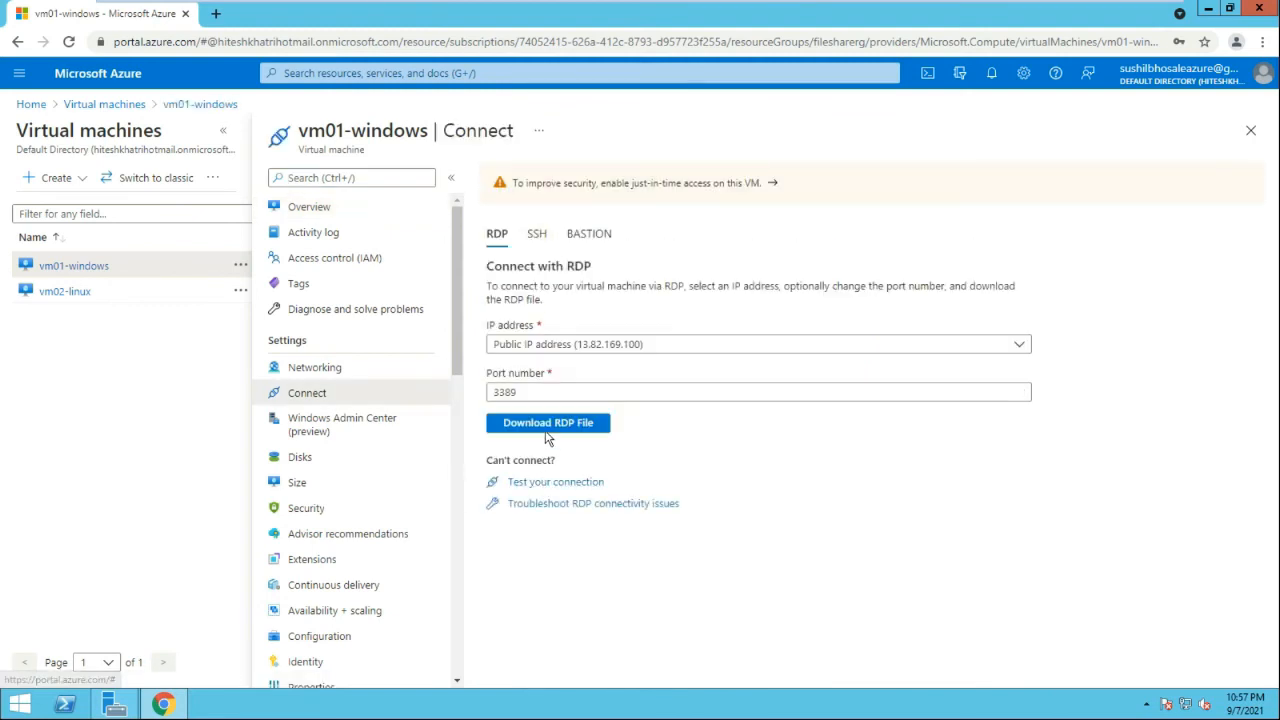
left_click(548, 428)
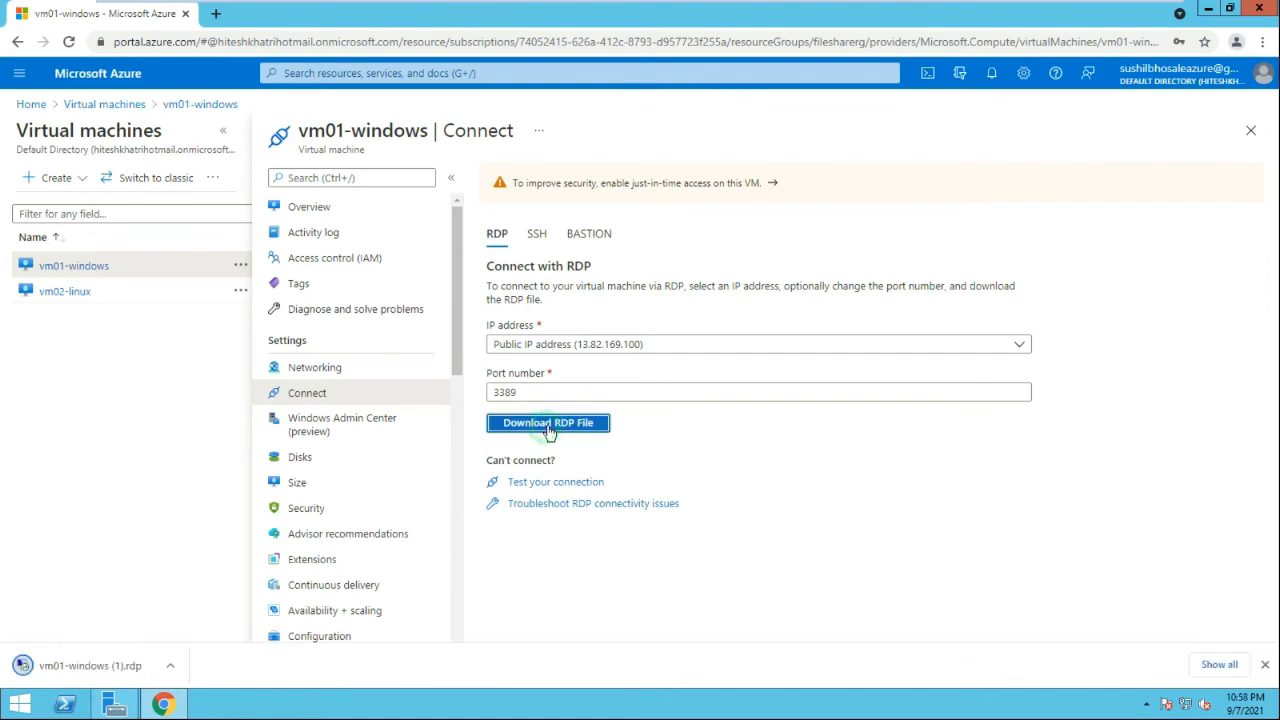
left_click(100, 675)
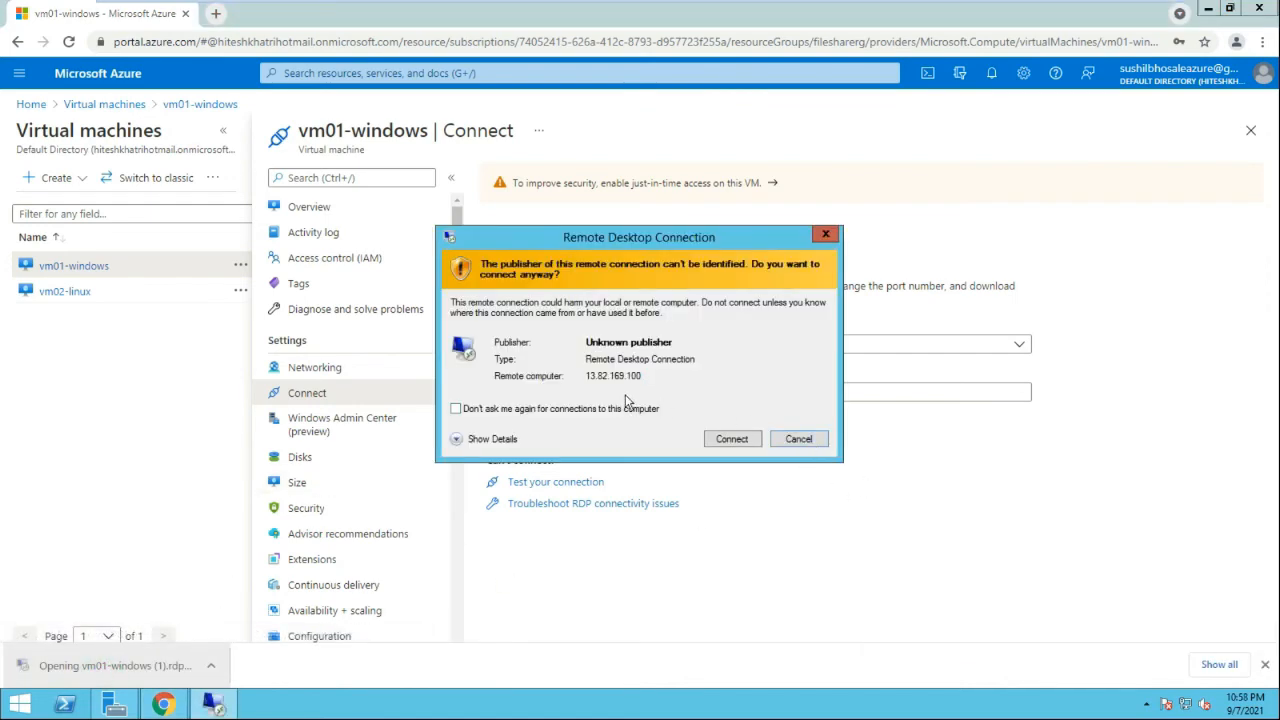
Connect to vm01-windows, sign in with the admin credentials, and accept the certificate
left_click(621, 408)
left_click(731, 438)
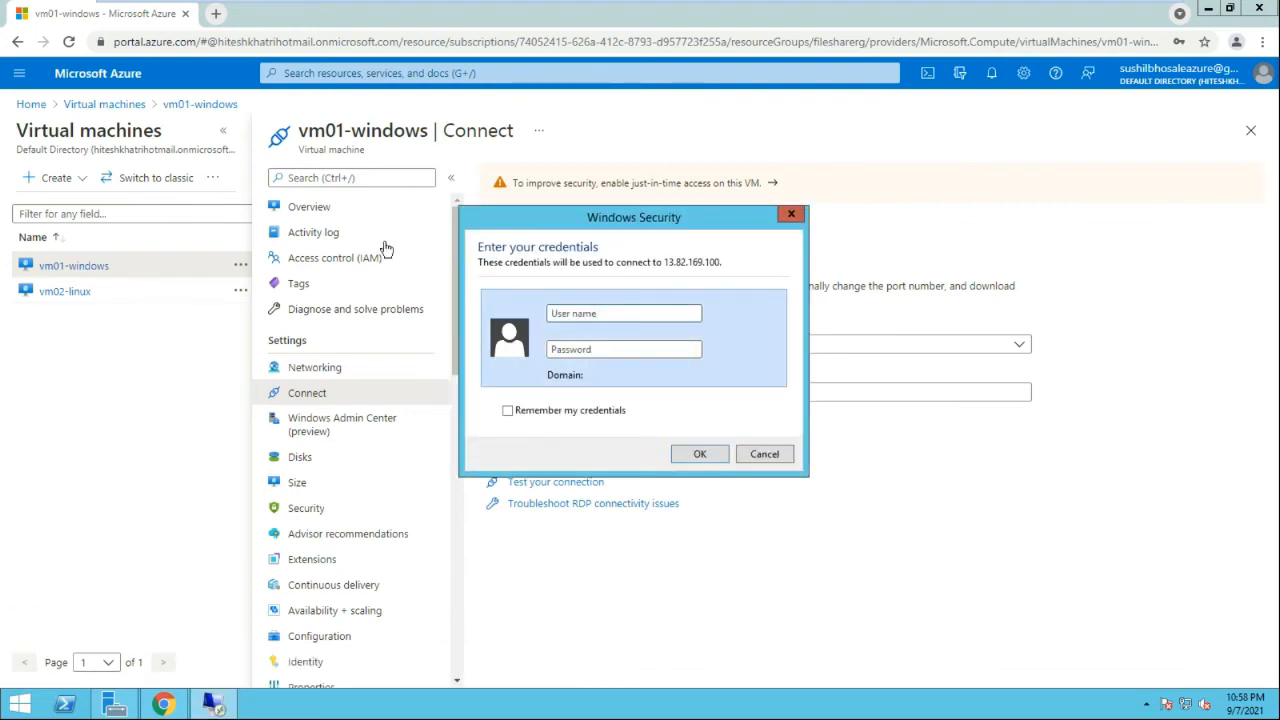
left_click(562, 312)
type("admP")
key("Return")
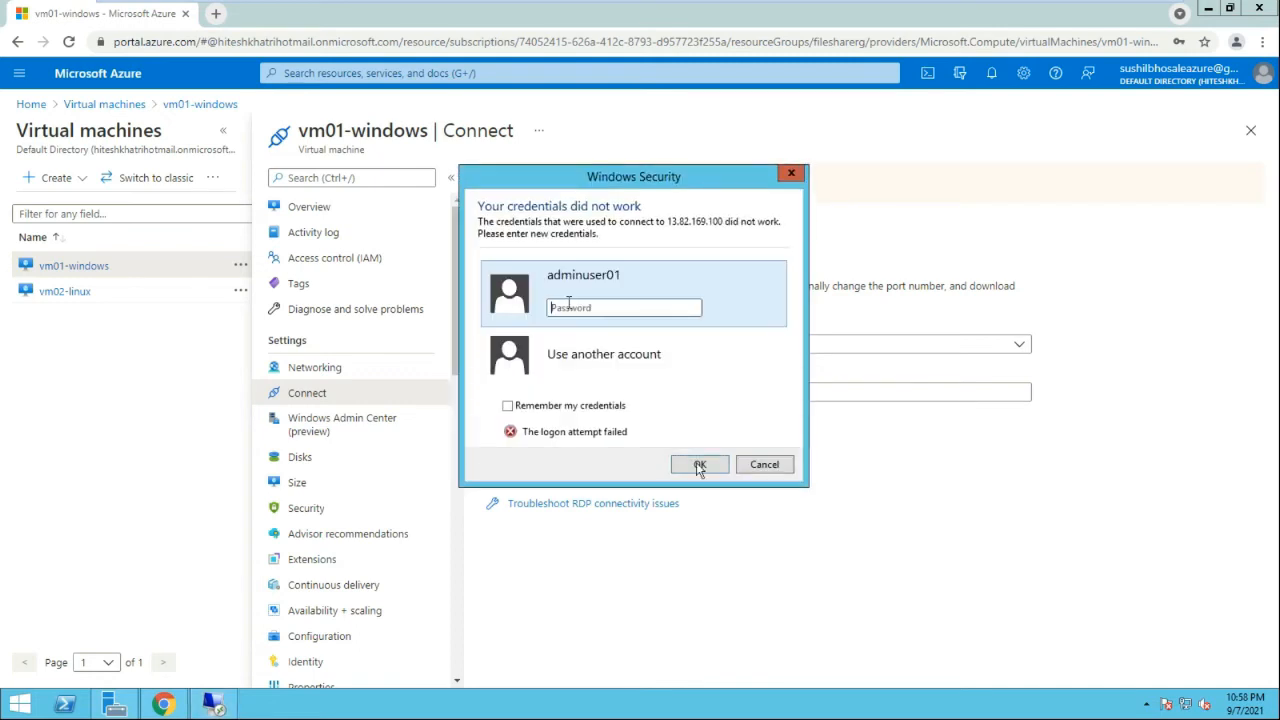
left_click(602, 308)
key("Return")
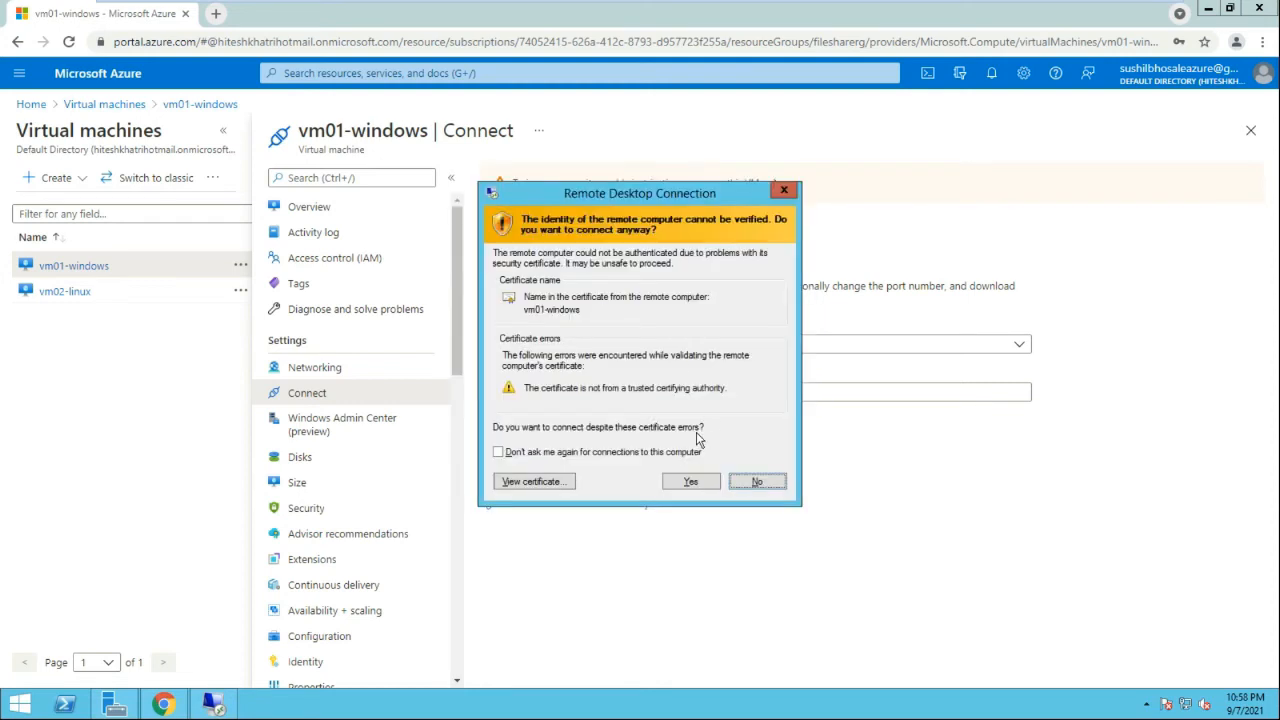
left_click(656, 453)
left_click(690, 481)
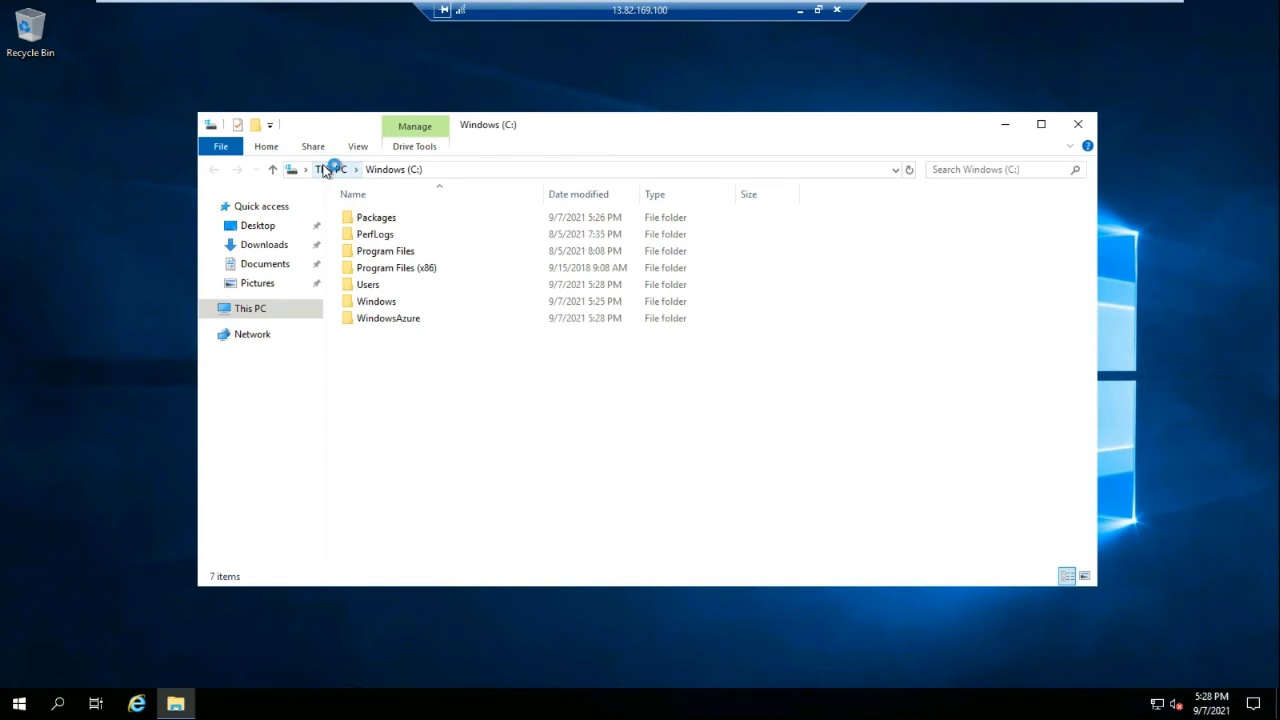
Go up to This PC on the remote VM to view its drives
left_click(328, 169)
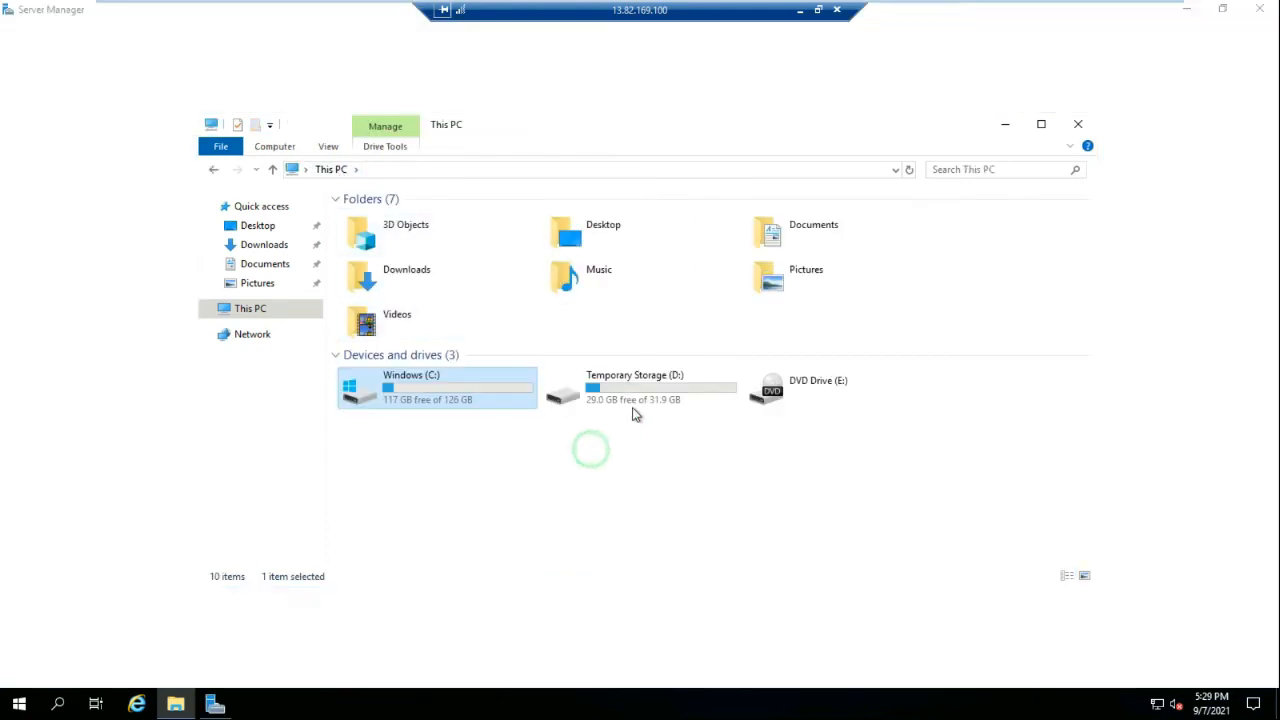
left_click(634, 404)
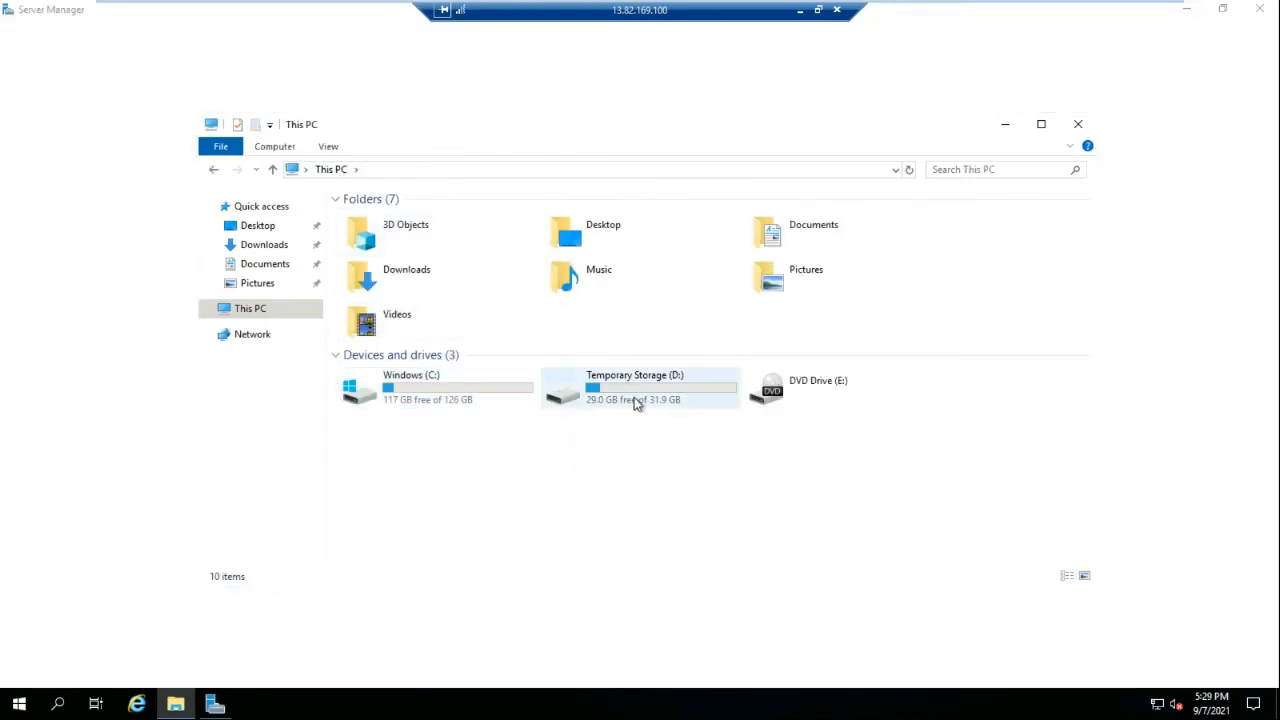
left_click(774, 449)
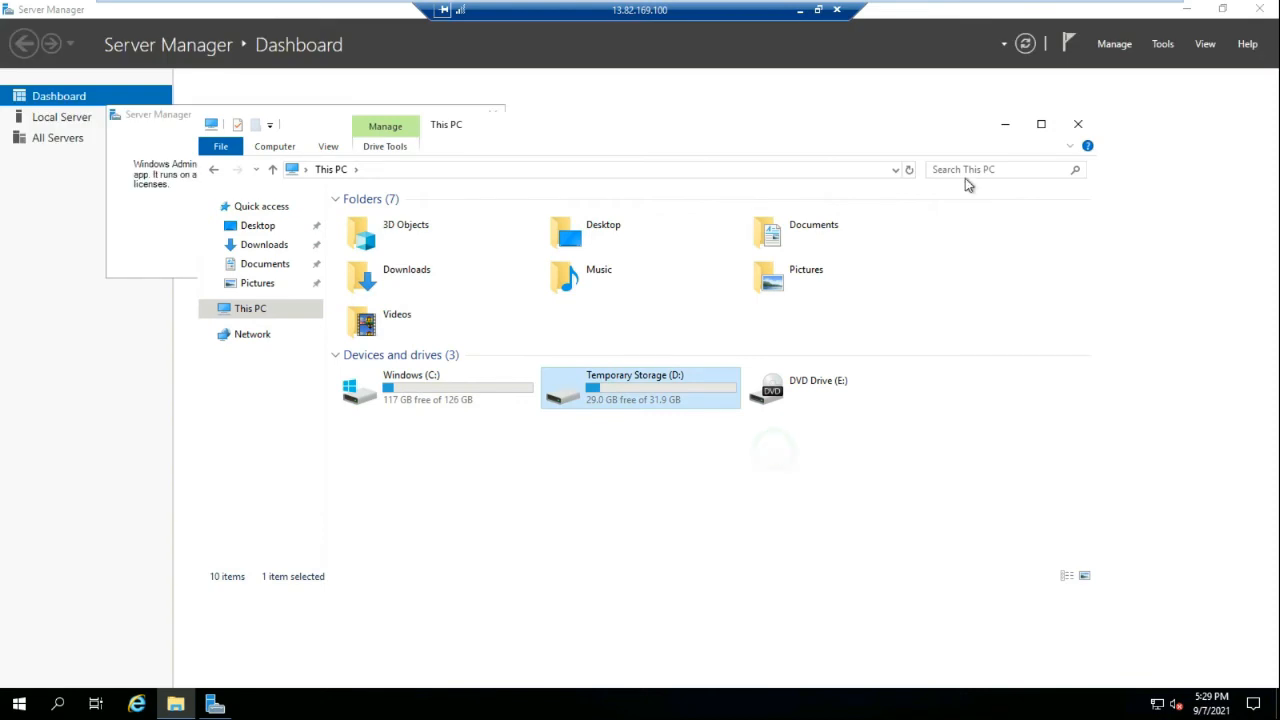
Minimize Server Manager, maximize This PC, then minimize the remote desktop session
left_click(1188, 9)
left_click(1186, 9)
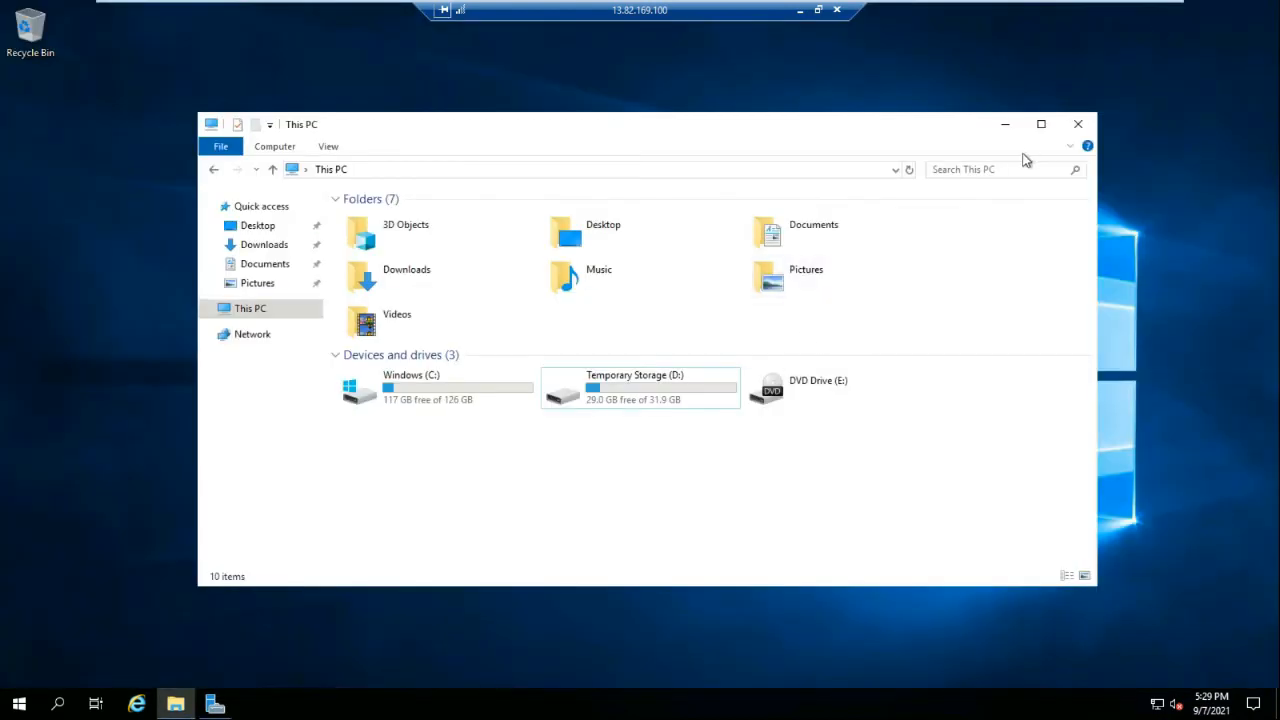
left_click(1043, 125)
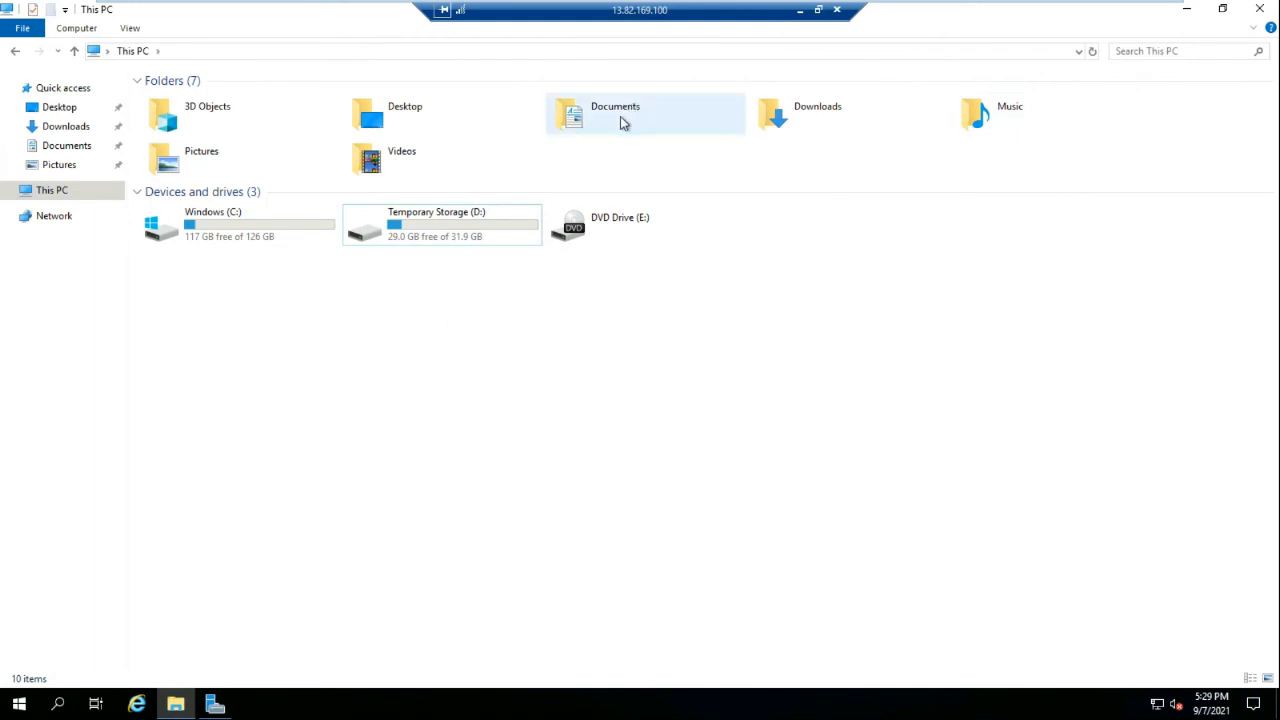
left_click(801, 12)
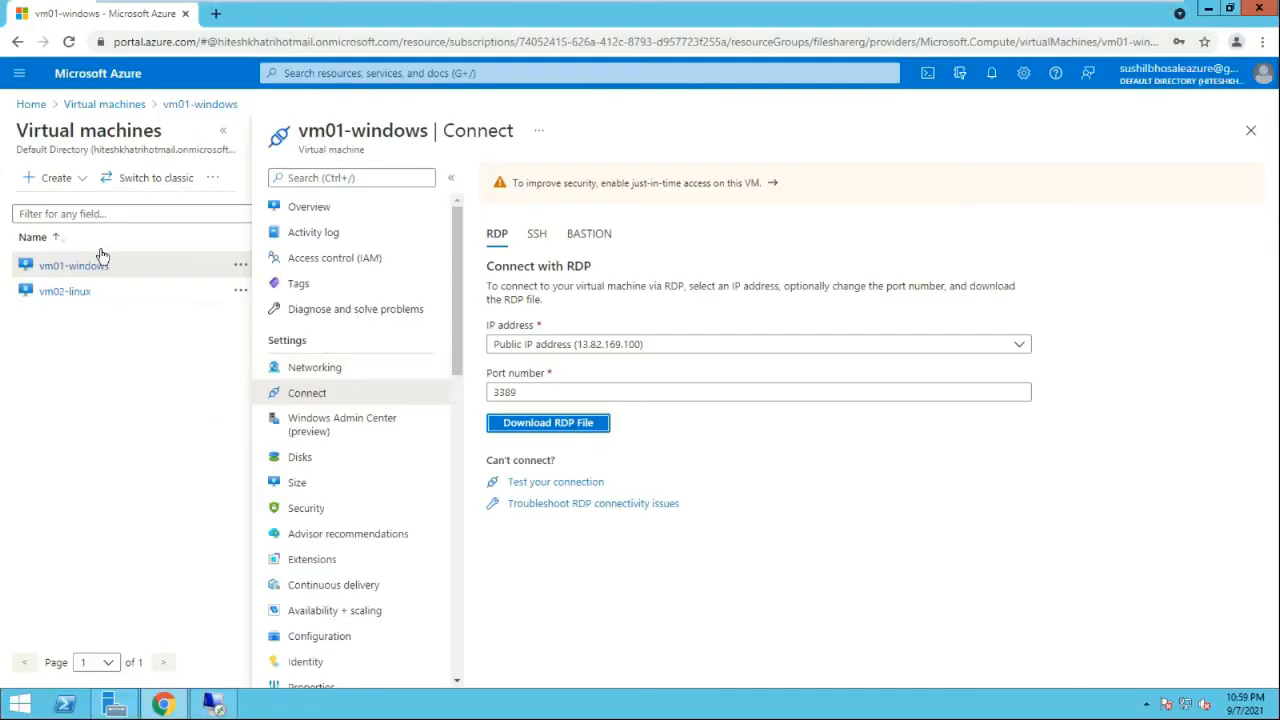
Open the Azure portal home in a new browser tab and switch to it
right_click(38, 108)
left_click(56, 122)
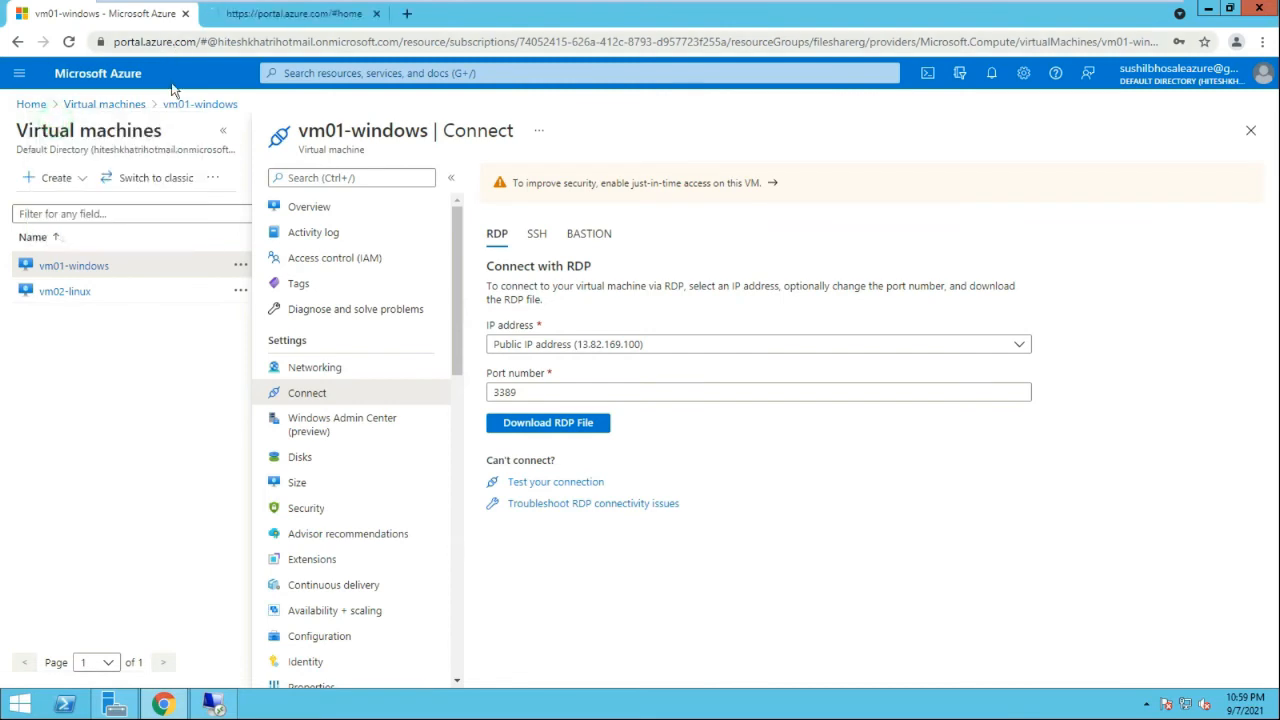
left_click(234, 13)
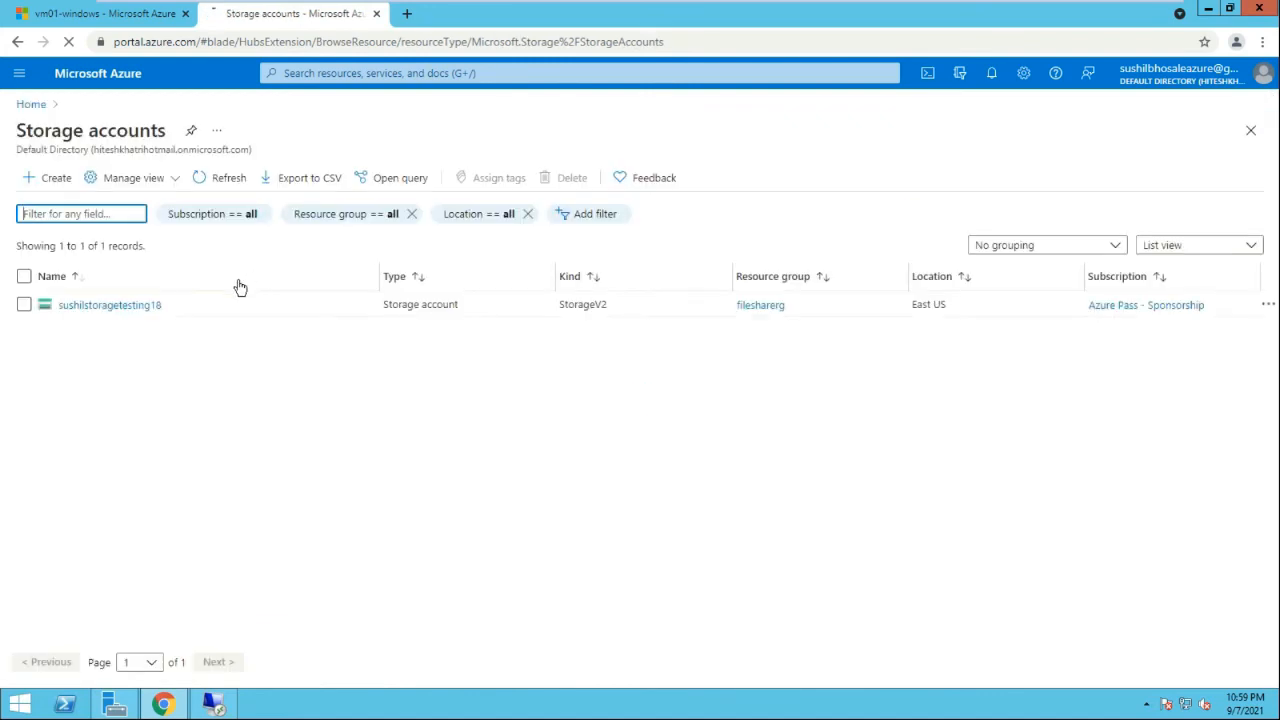
Open storage account sushilstoragetesting18 and show its File shares page
left_click(128, 308)
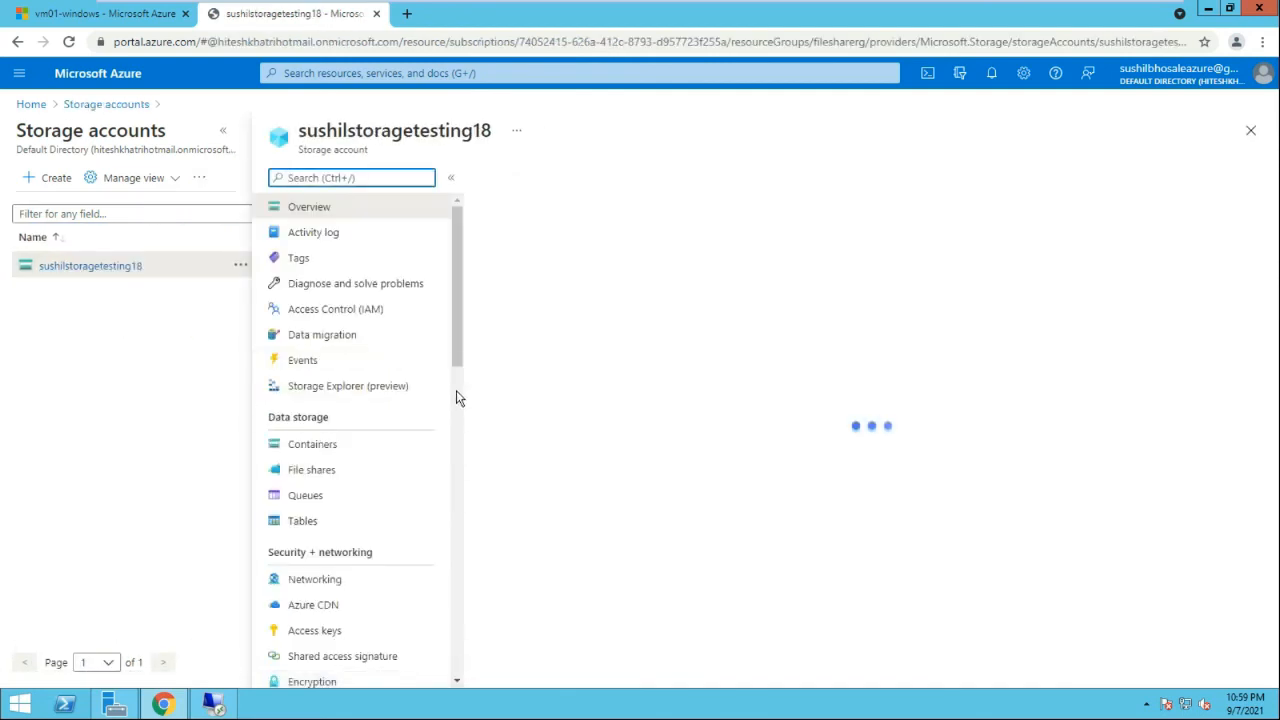
left_click_drag(460, 340, 460, 395)
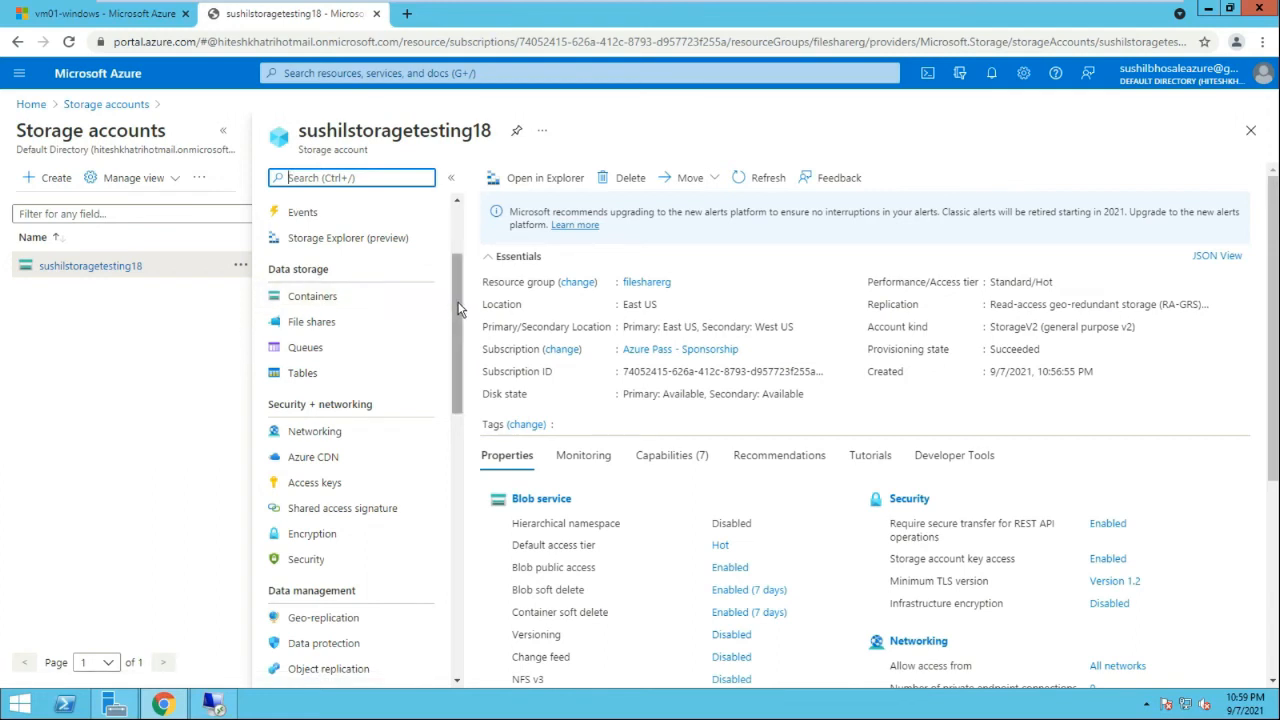
left_click_drag(460, 310, 460, 314)
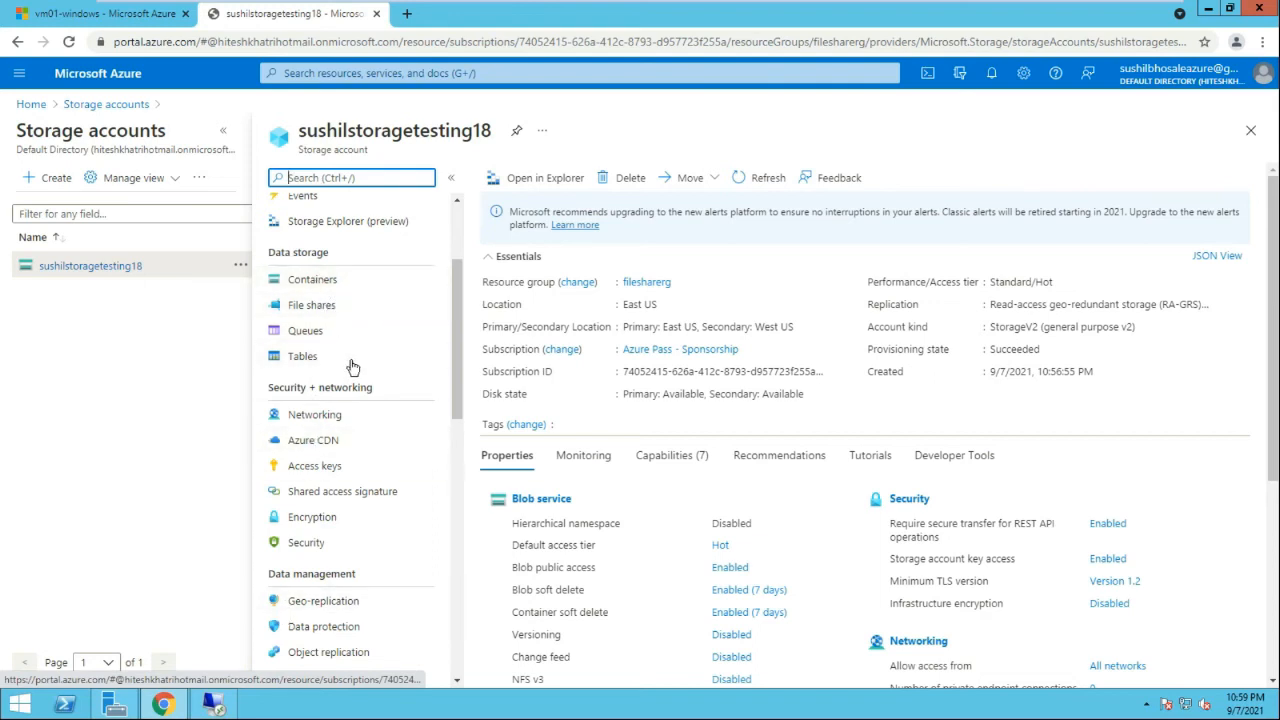
left_click(320, 308)
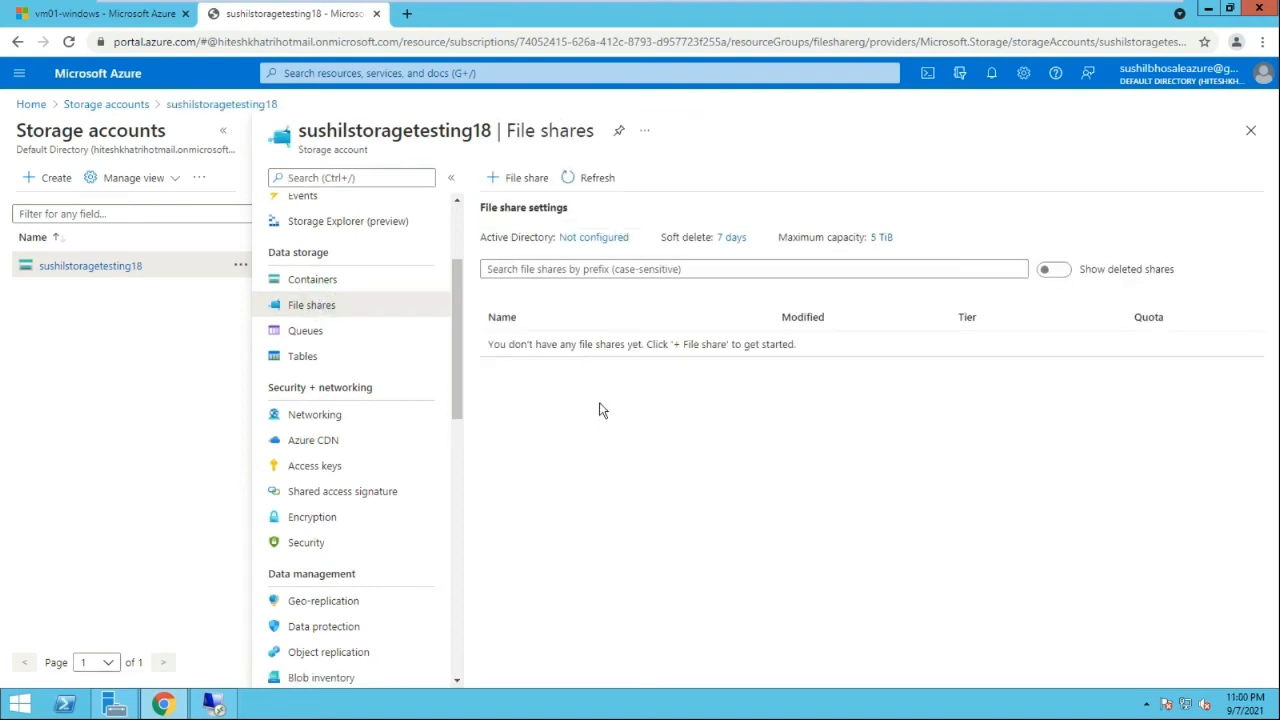
Create file share fileshare01 on the Transaction optimized tier
left_click(524, 174)
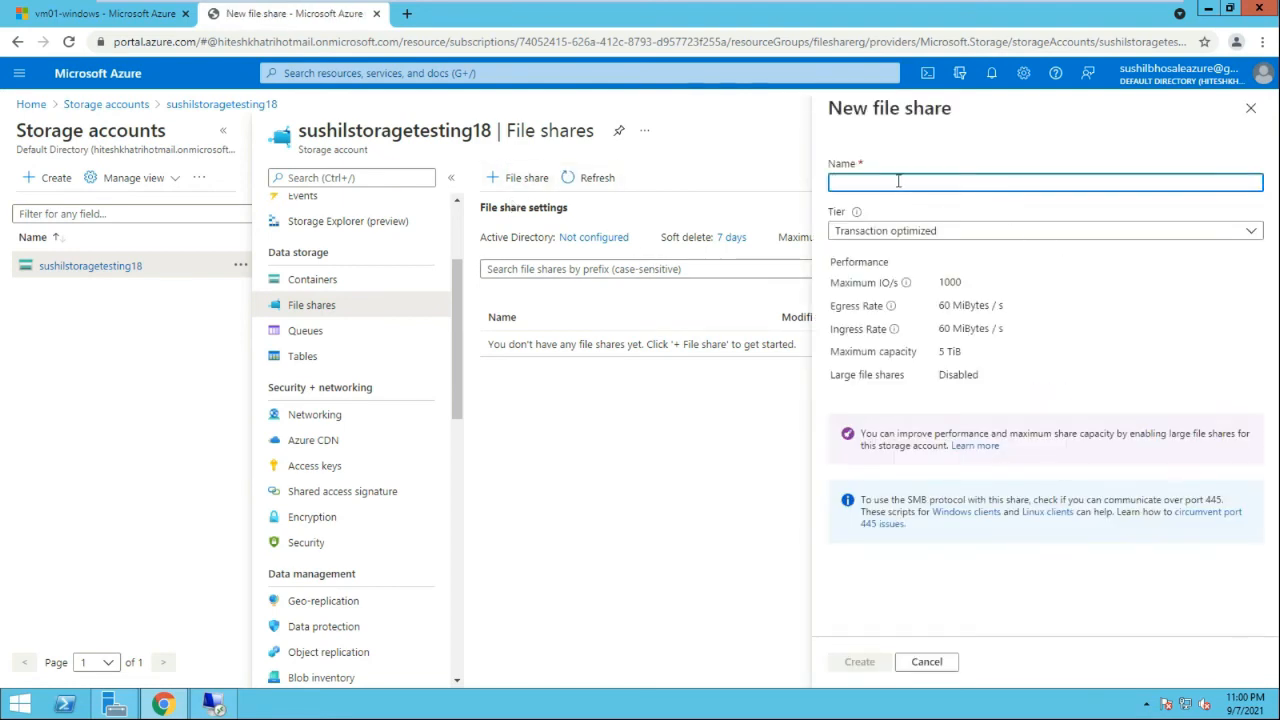
left_click(895, 183)
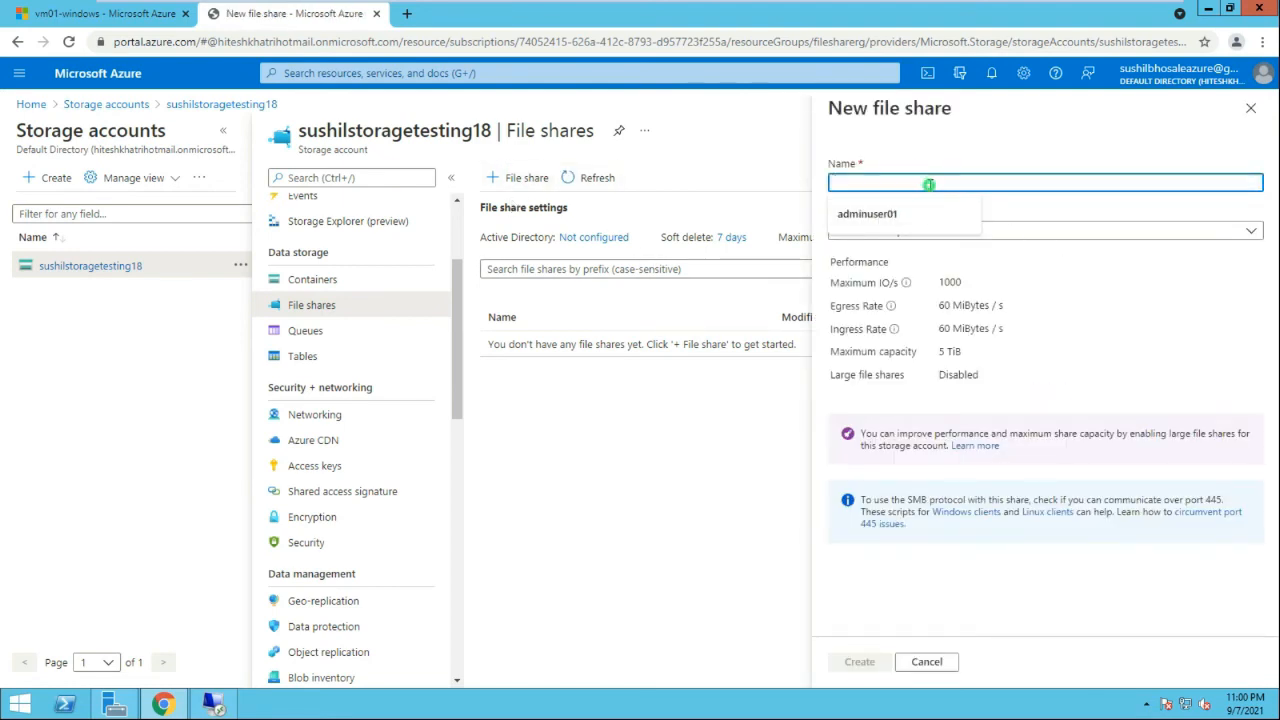
type("fileshare01")
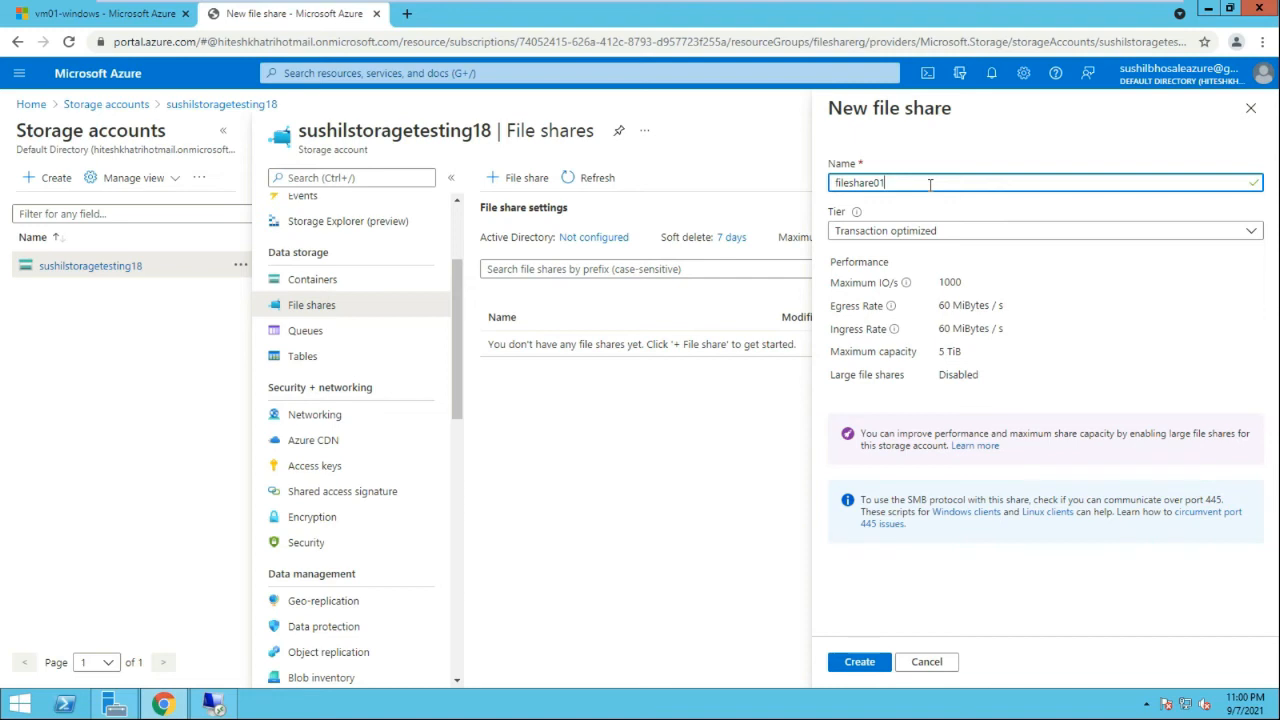
left_click(988, 230)
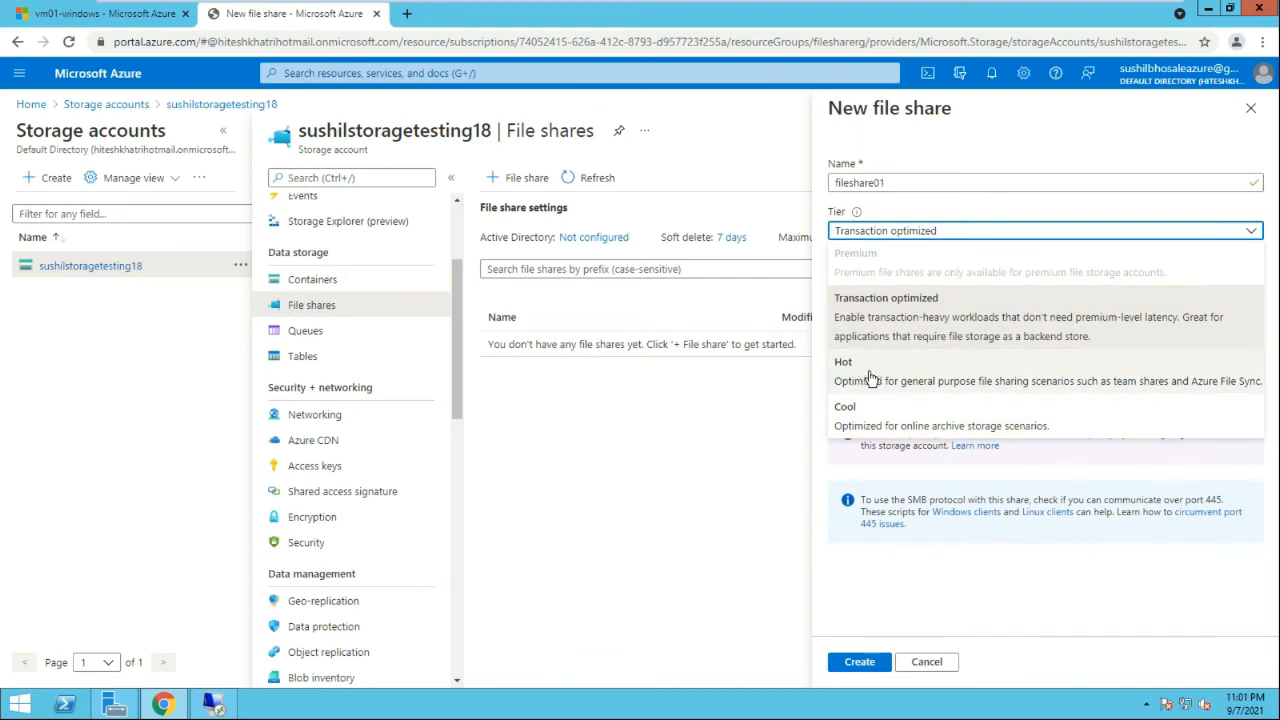
left_click(862, 313)
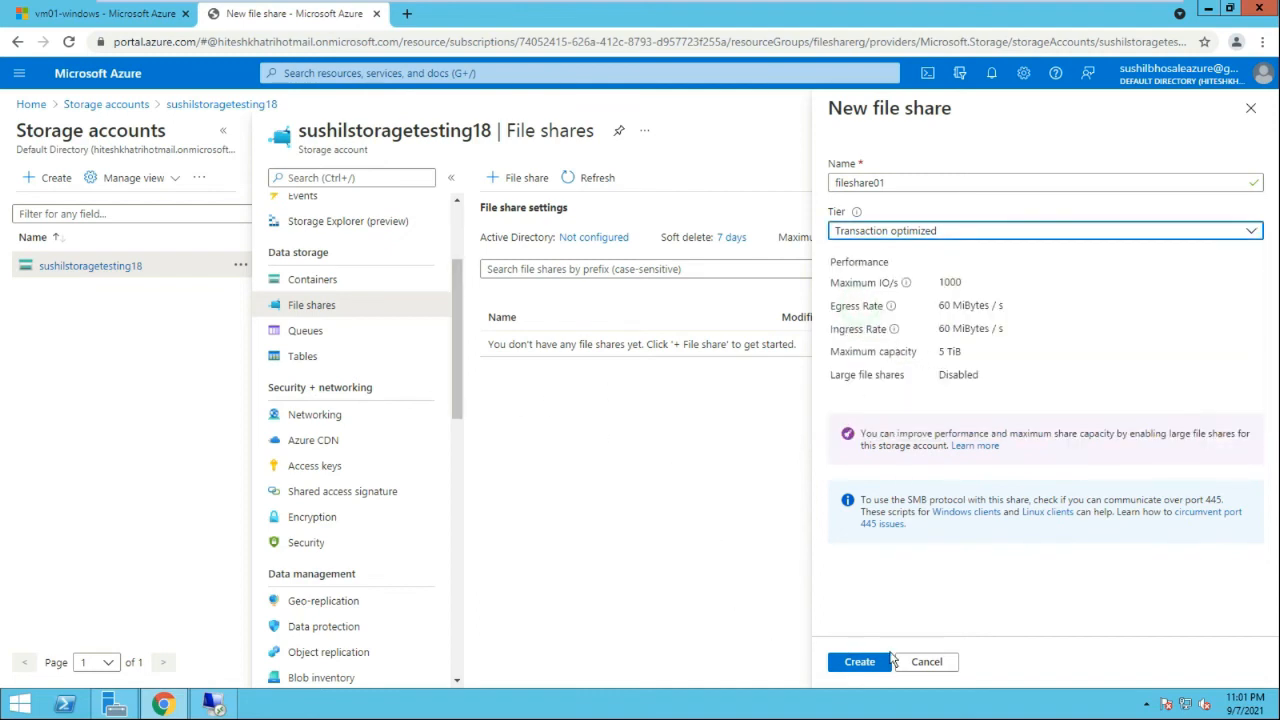
left_click(860, 662)
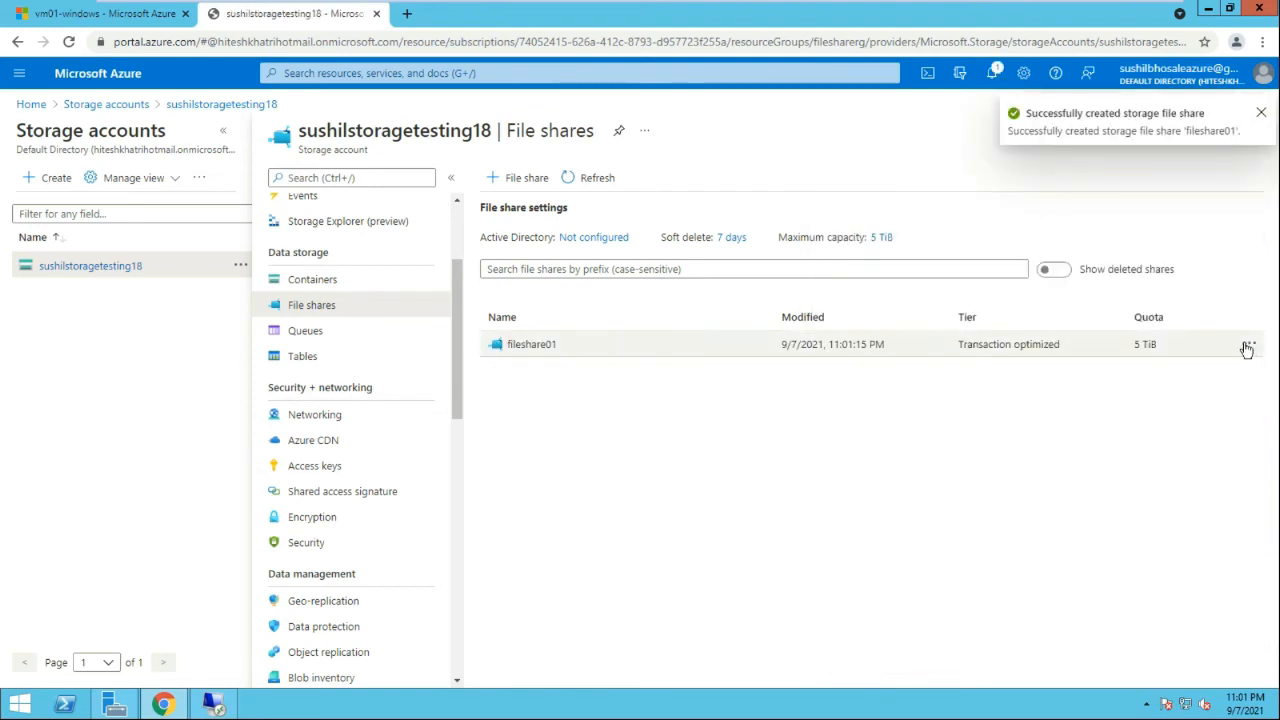
Change fileshare01's quota from 5120 to 100 GiB
left_click(1247, 346)
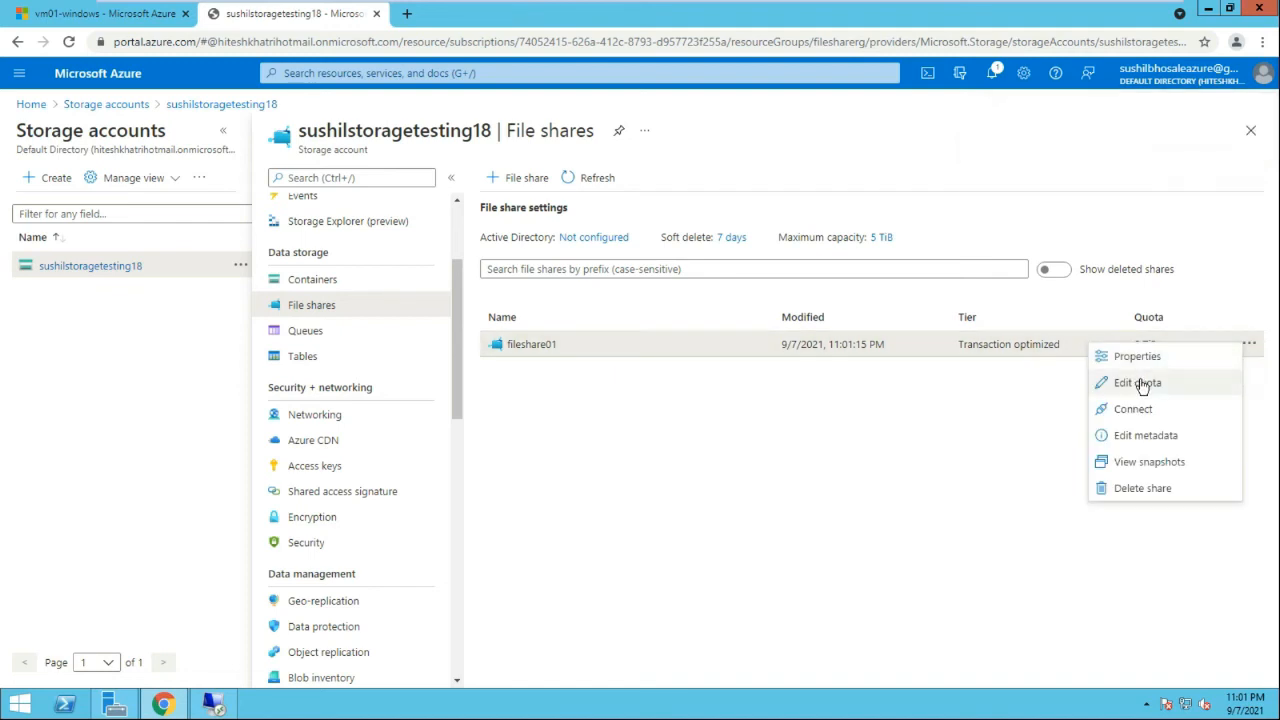
left_click(1140, 386)
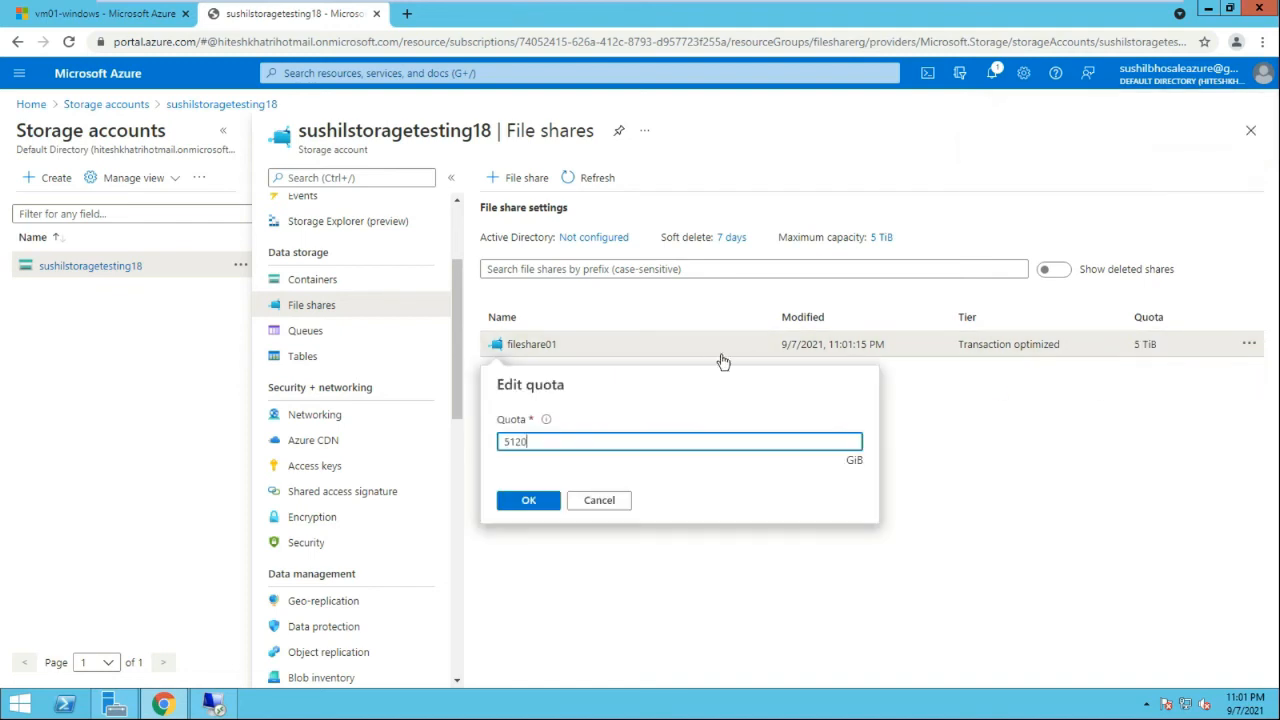
left_click_drag(550, 450, 480, 440)
type("100")
left_click(528, 502)
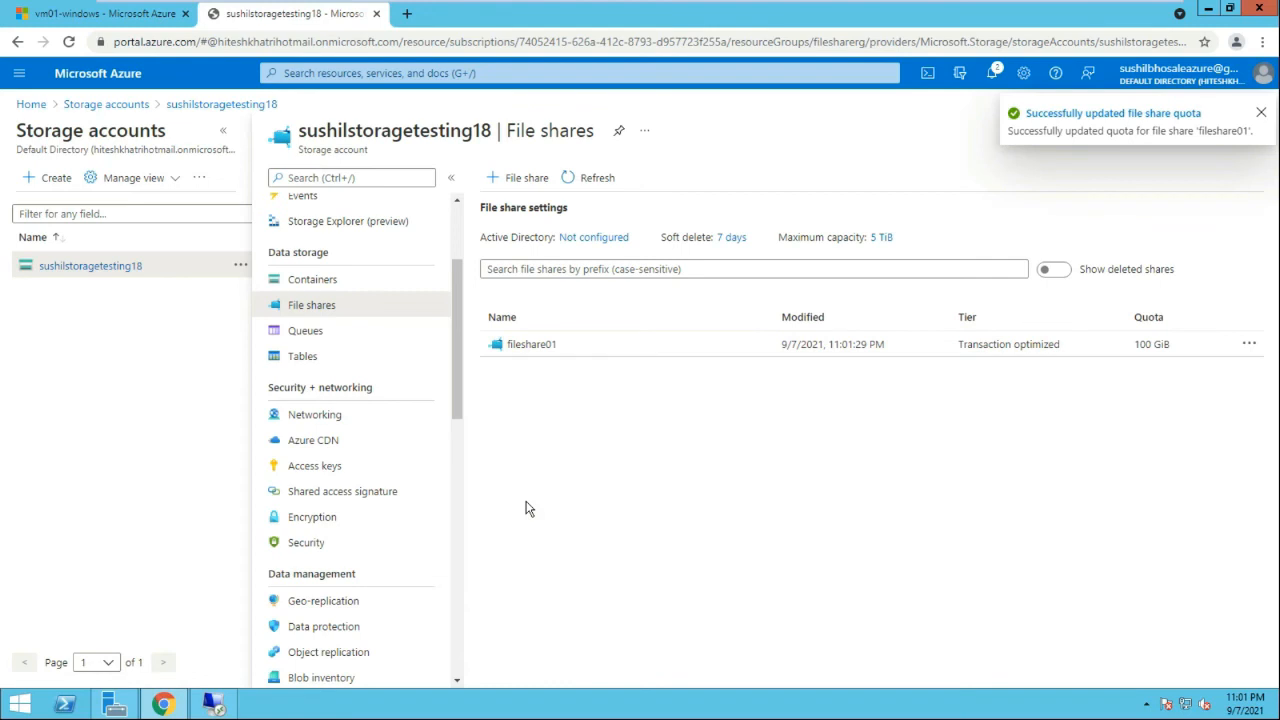
Open fileshare01's Connect panel for Windows, keeping Z as the drive letter
left_click(559, 346)
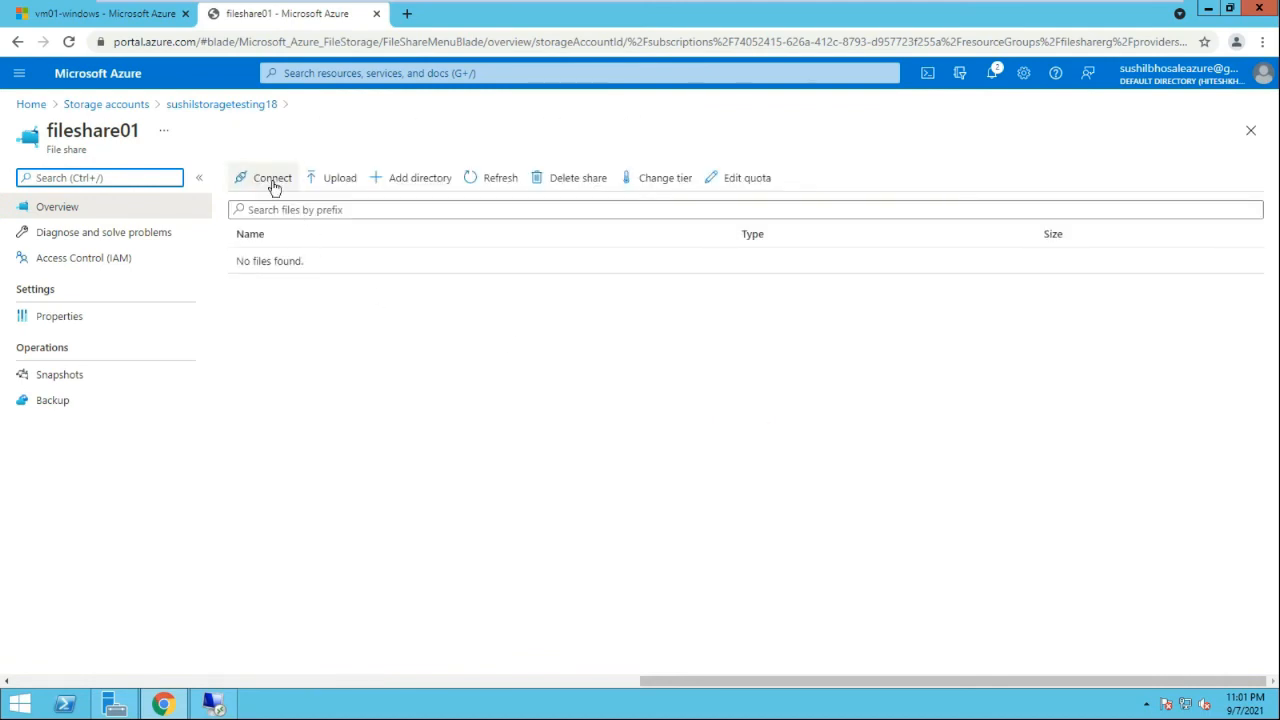
left_click(273, 187)
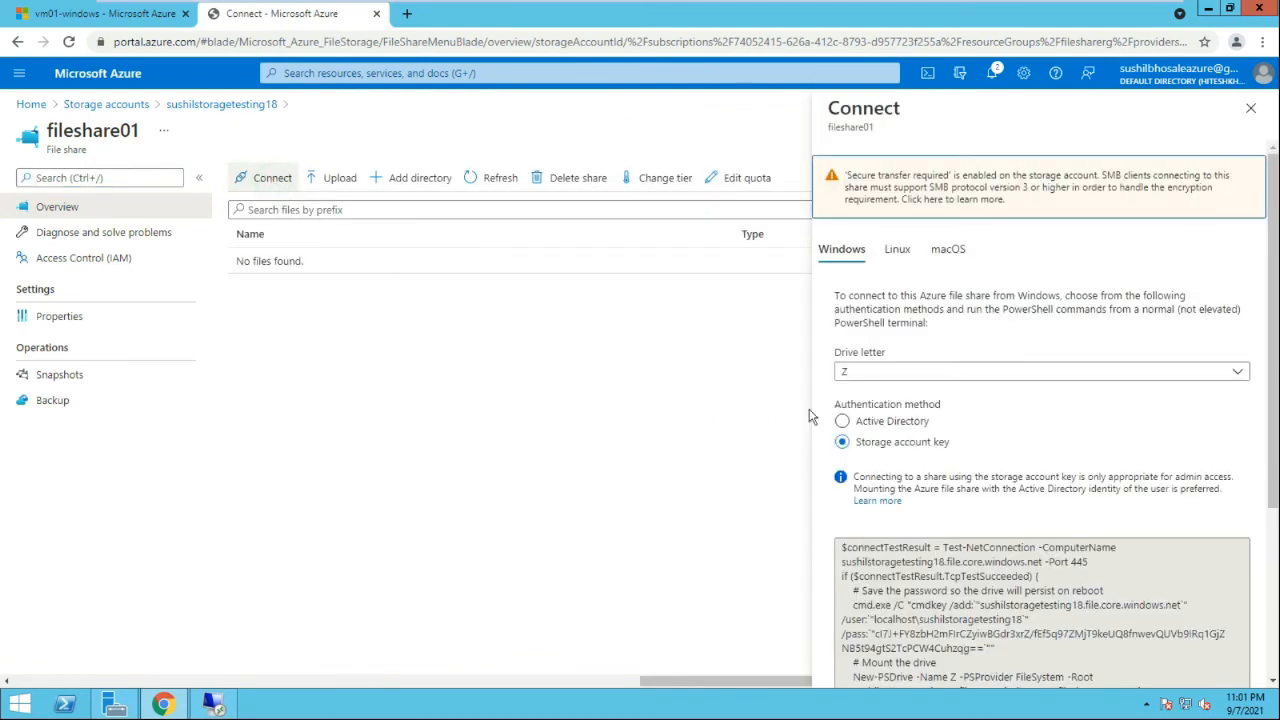
scroll(994, 475, "down", 2)
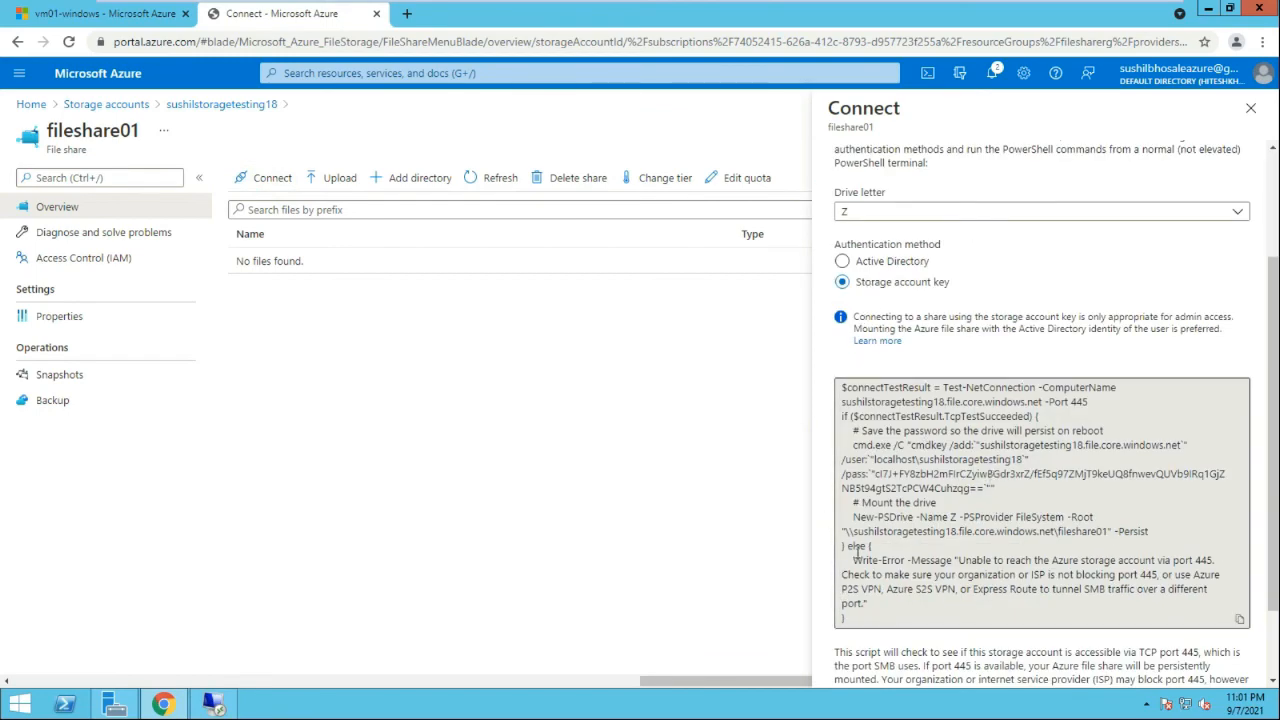
key("ctrl+a")
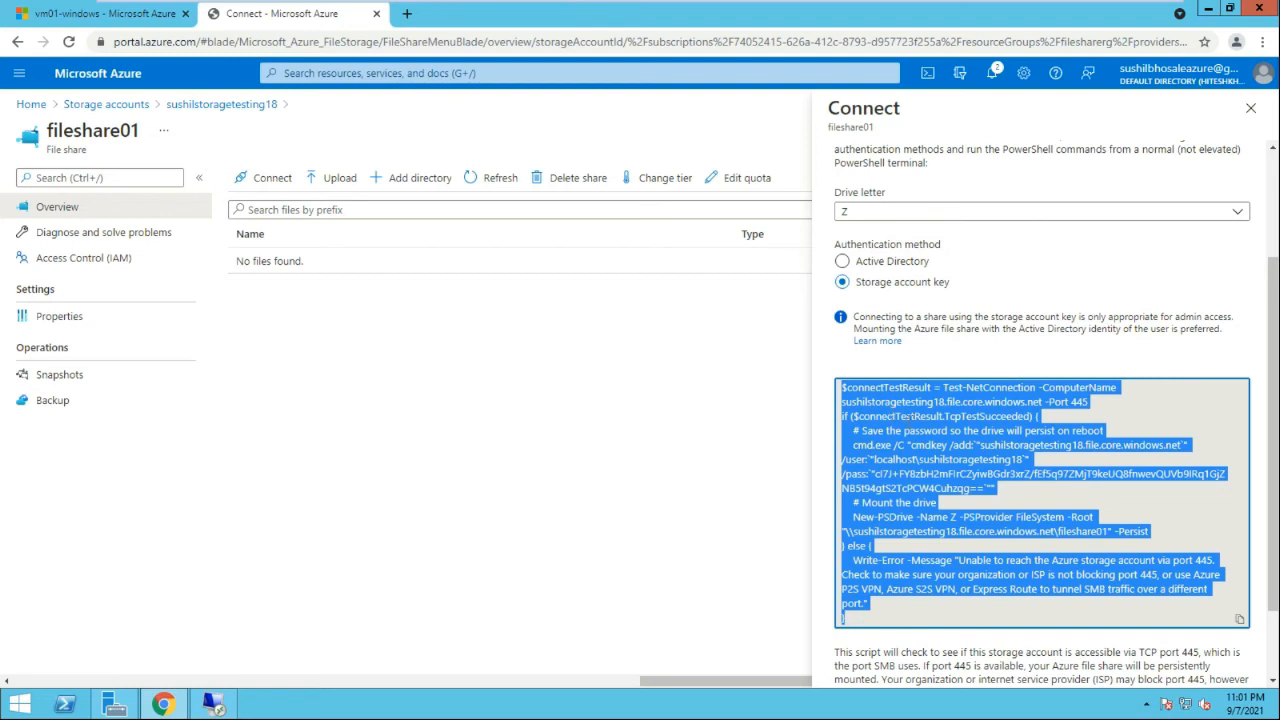
left_click(1047, 213)
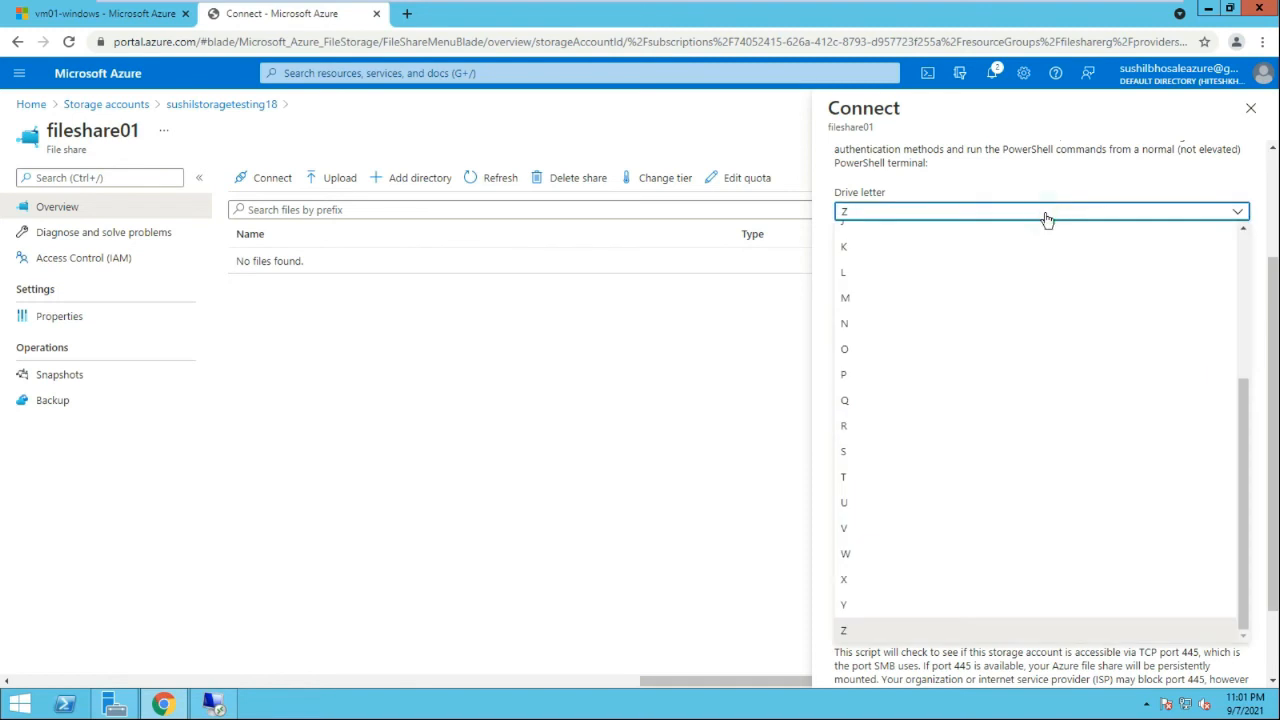
left_click(1046, 214)
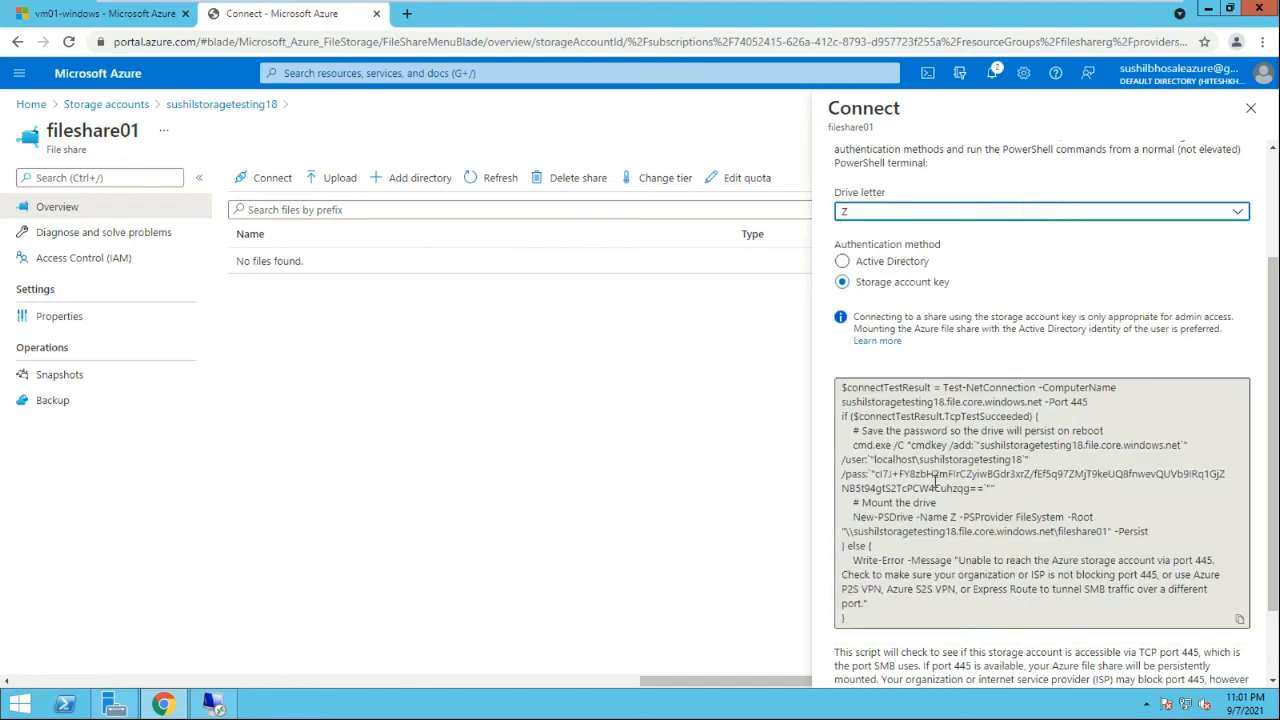
Copy the PowerShell mount script, then highlight its Test-NetConnection command
left_click(845, 619)
key("ctrl+a")
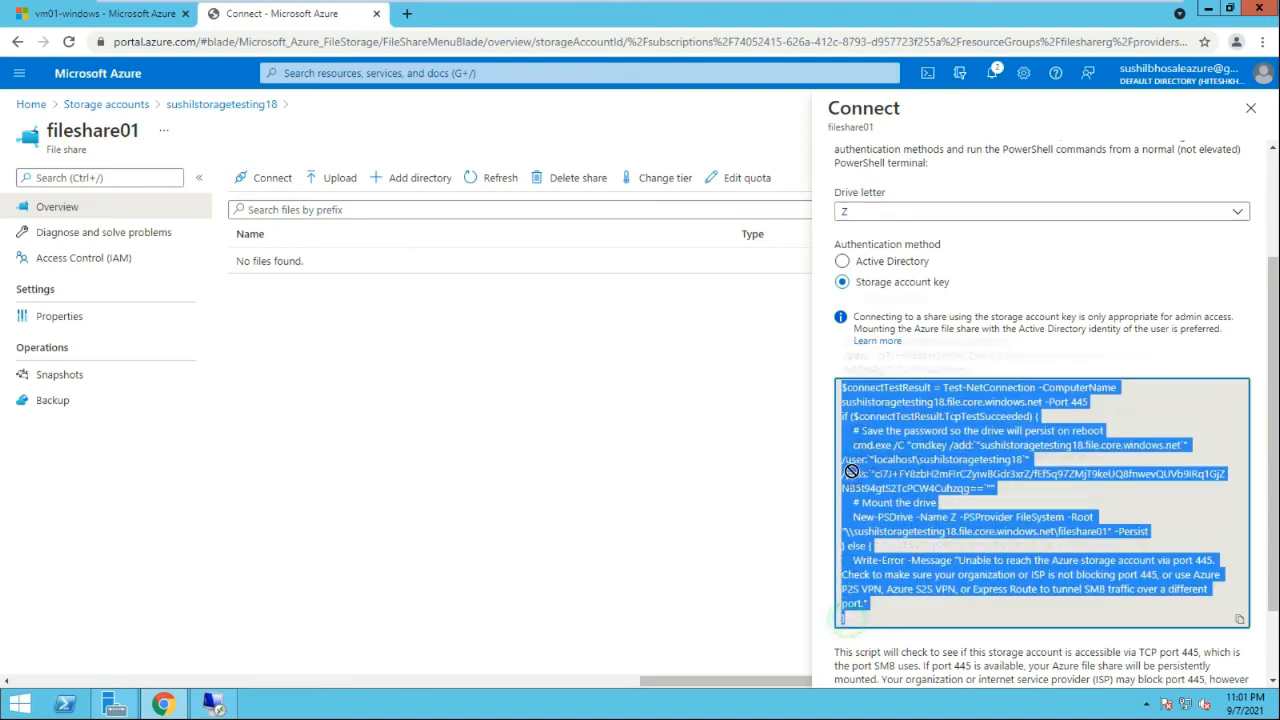
right_click(915, 398)
left_click(937, 409)
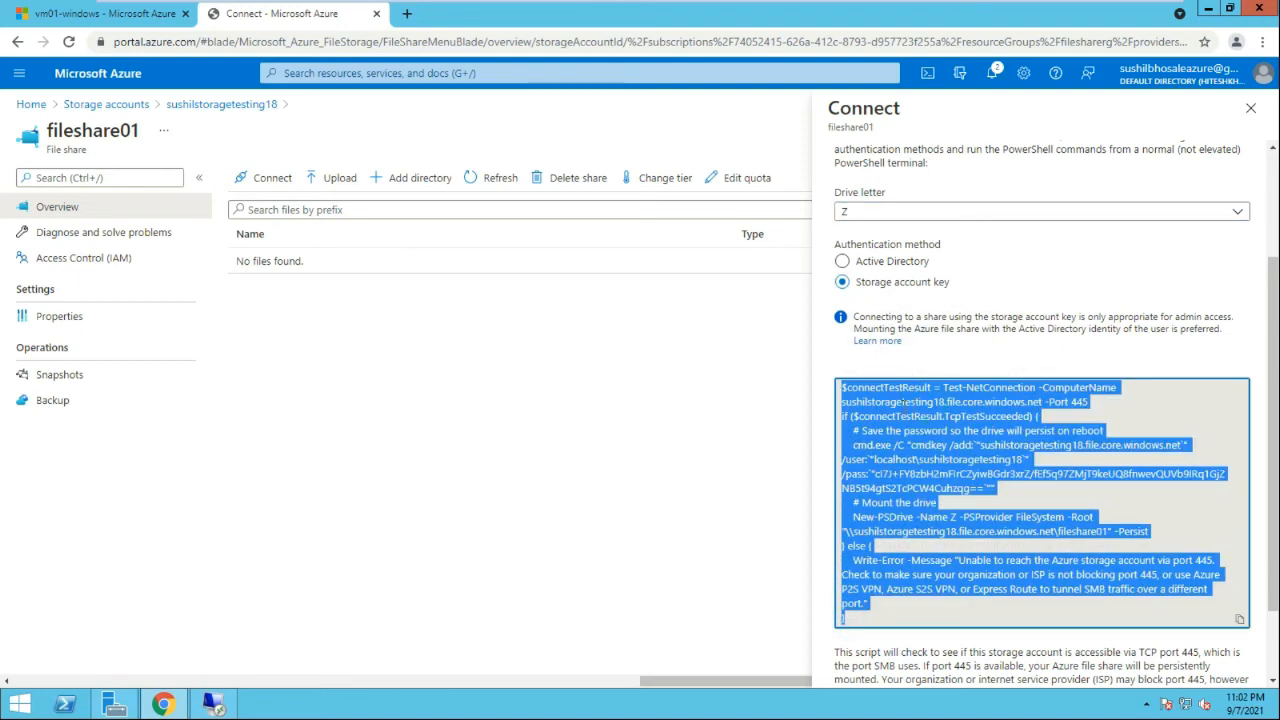
right_click(922, 402)
left_click(937, 409)
left_click(940, 391)
left_click_drag(942, 389, 1035, 390)
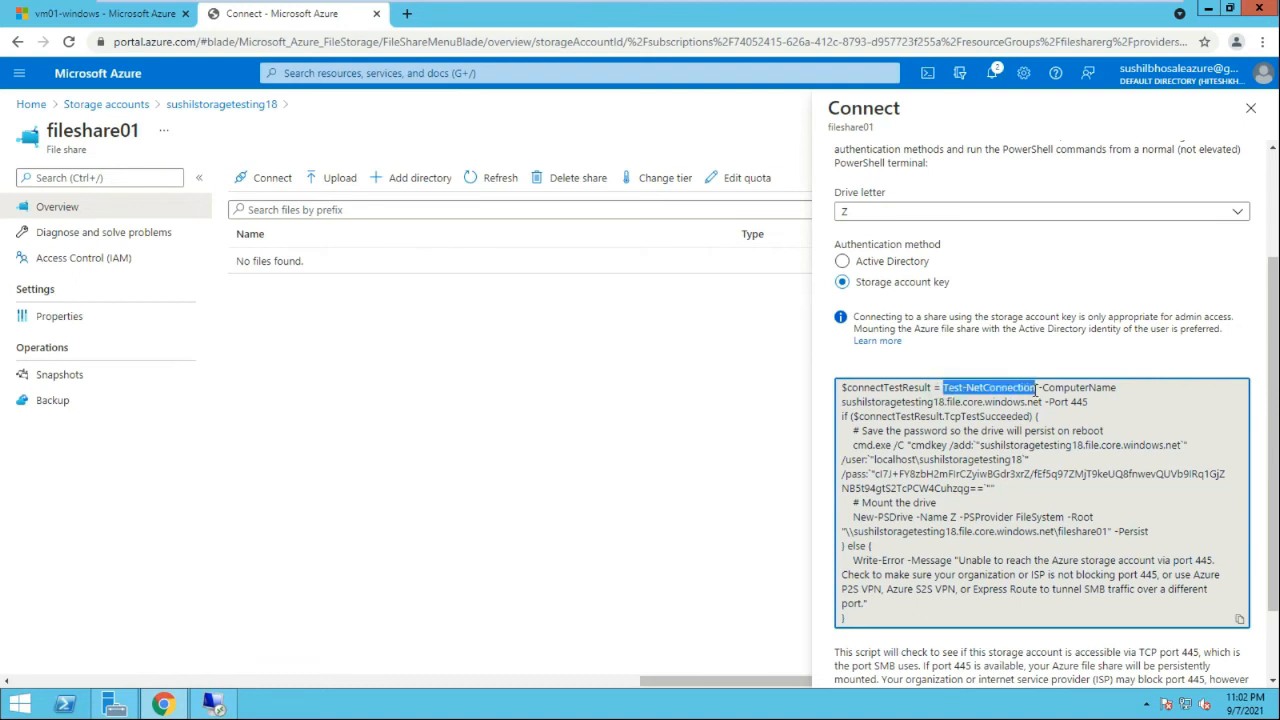
Highlight the storage host name, port 445 and the connection test command to explain them
left_click_drag(1043, 404, 843, 400)
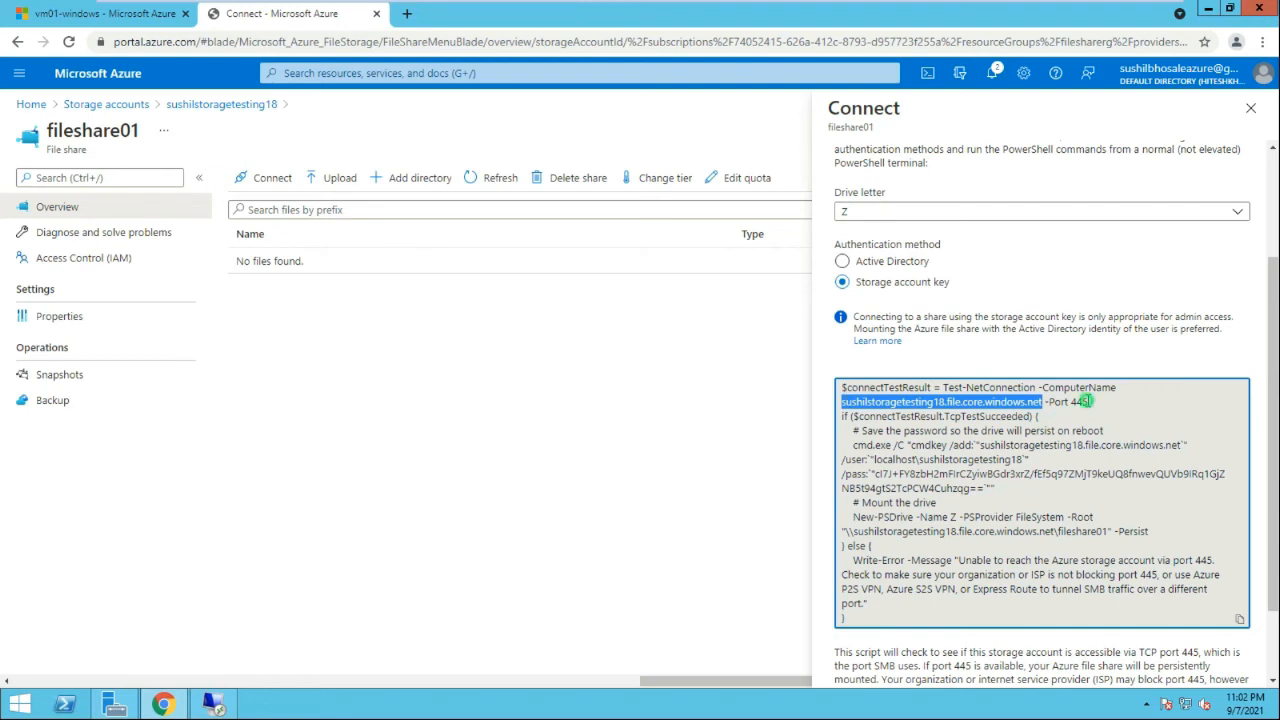
left_click_drag(1090, 402, 1078, 400)
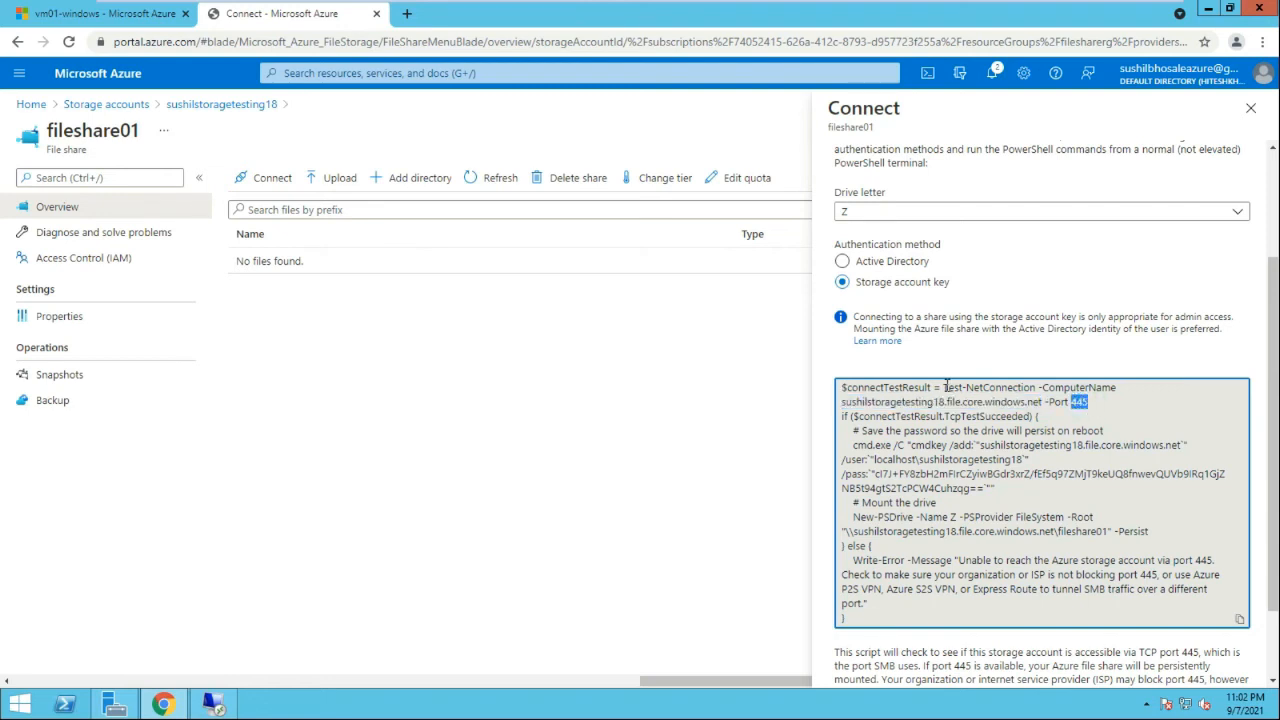
left_click_drag(943, 387, 1094, 403)
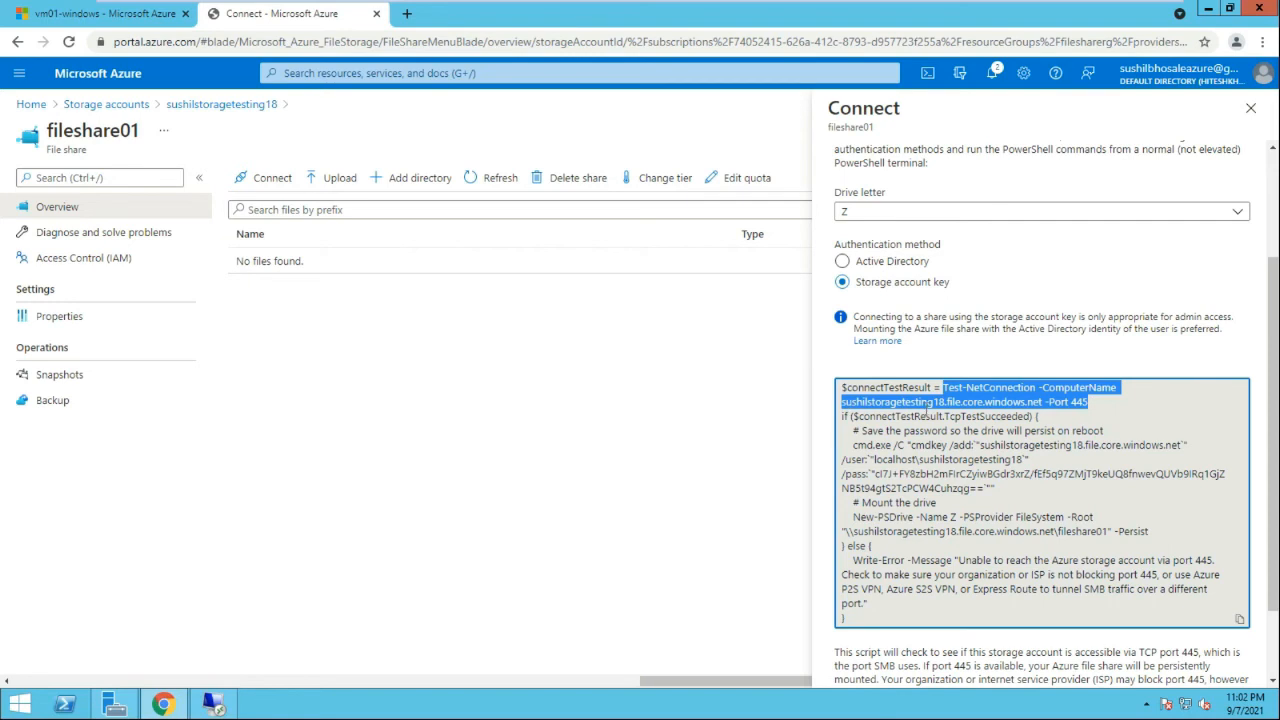
left_click(906, 453)
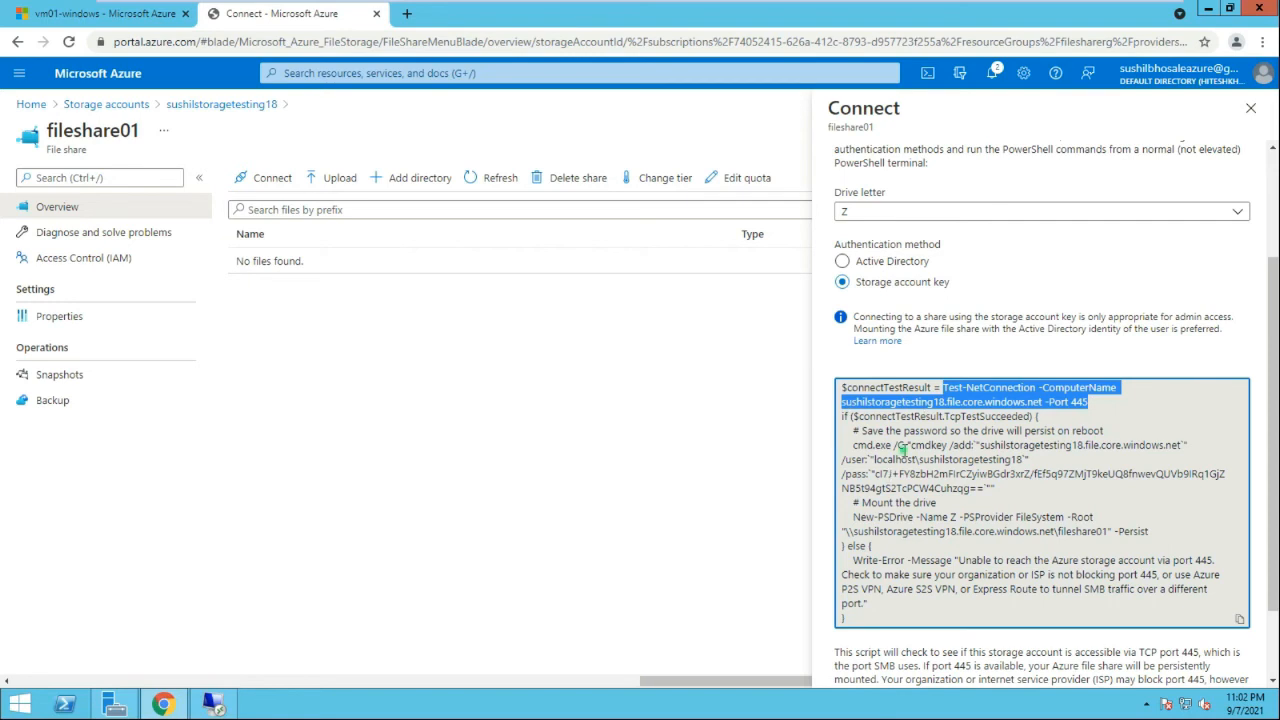
Copy the whole mount script and return to the remote Windows VM session
left_click(857, 617)
left_click_drag(857, 617, 883, 646)
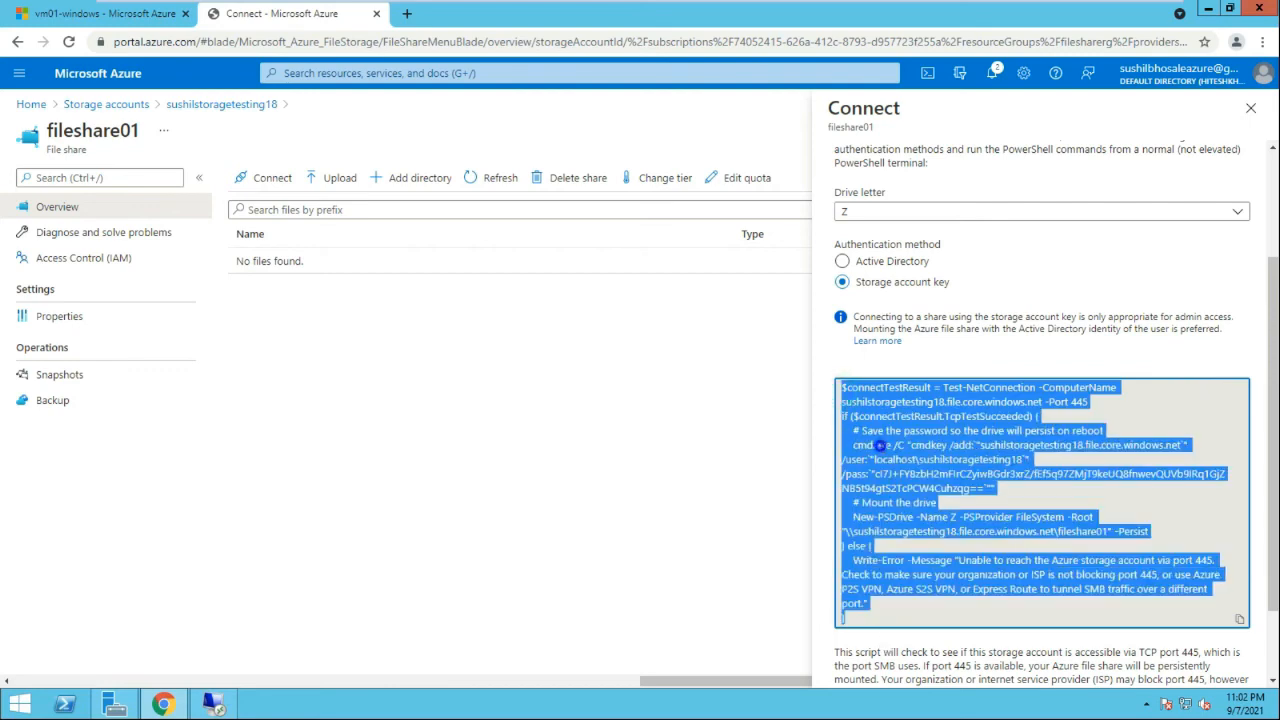
right_click(880, 445)
left_click(905, 458)
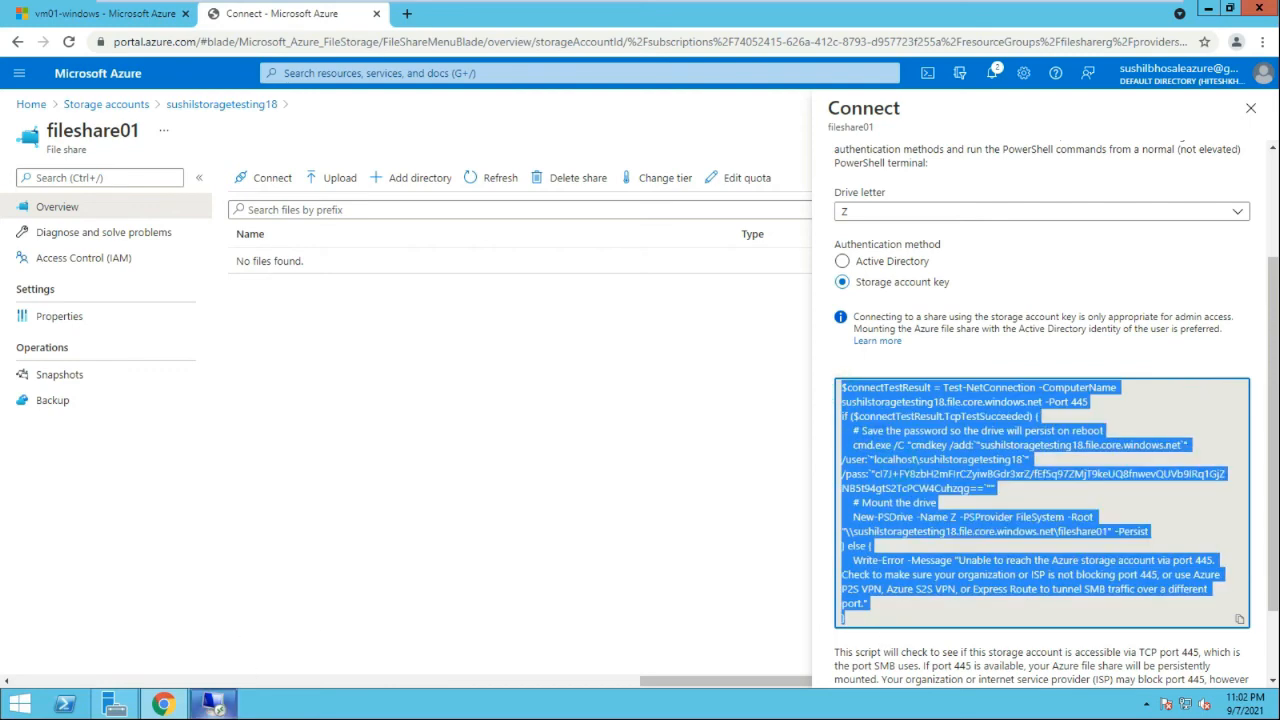
left_click(213, 704)
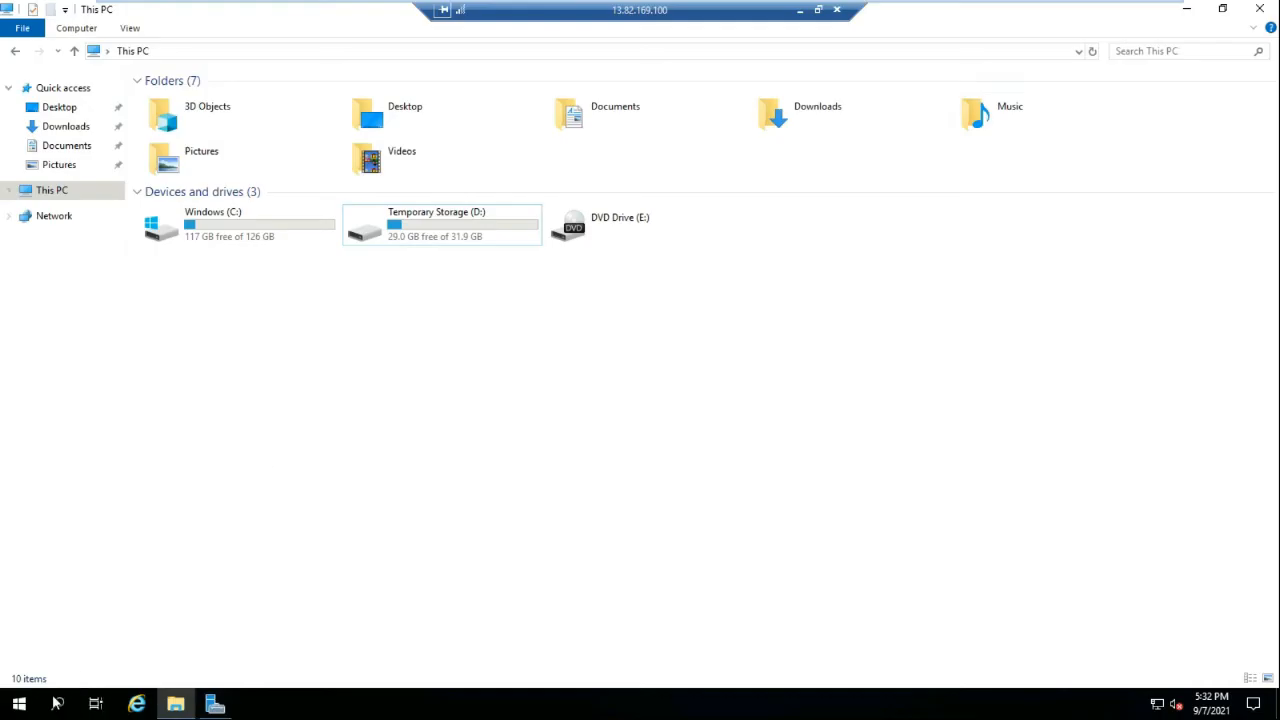
Launch Windows PowerShell as administrator on the VM
left_click(57, 704)
type("p")
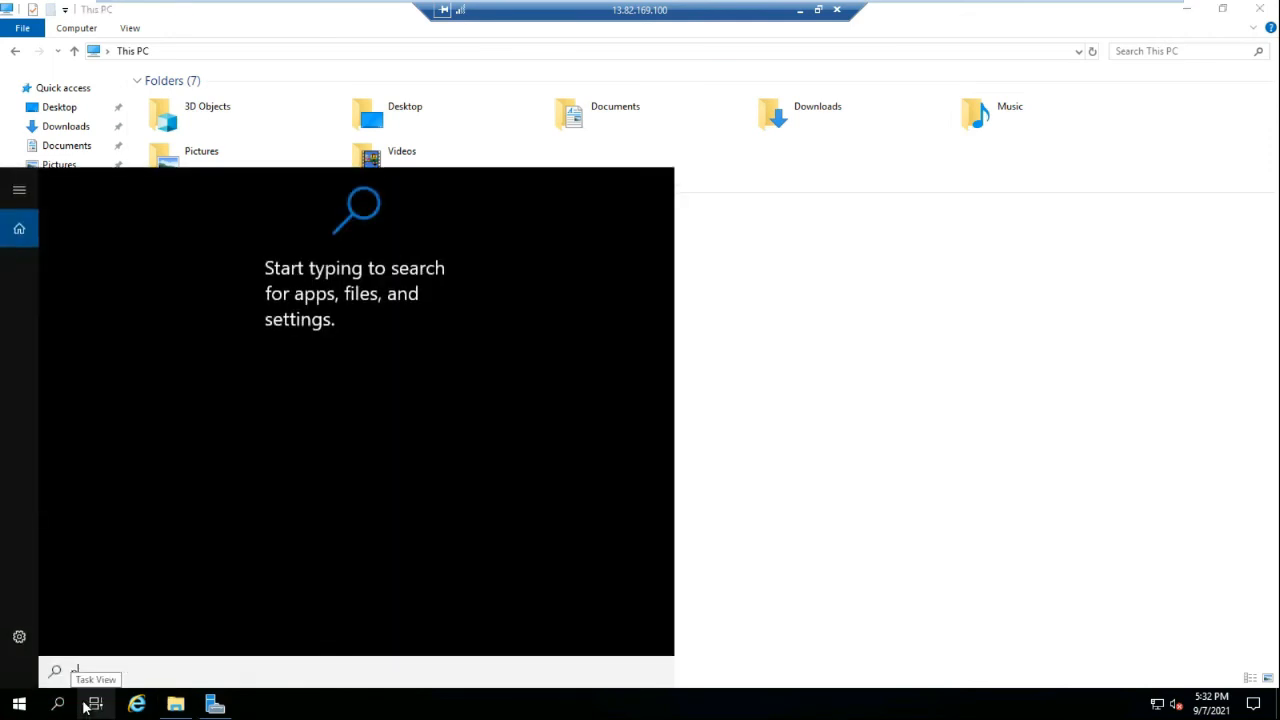
type("owershell")
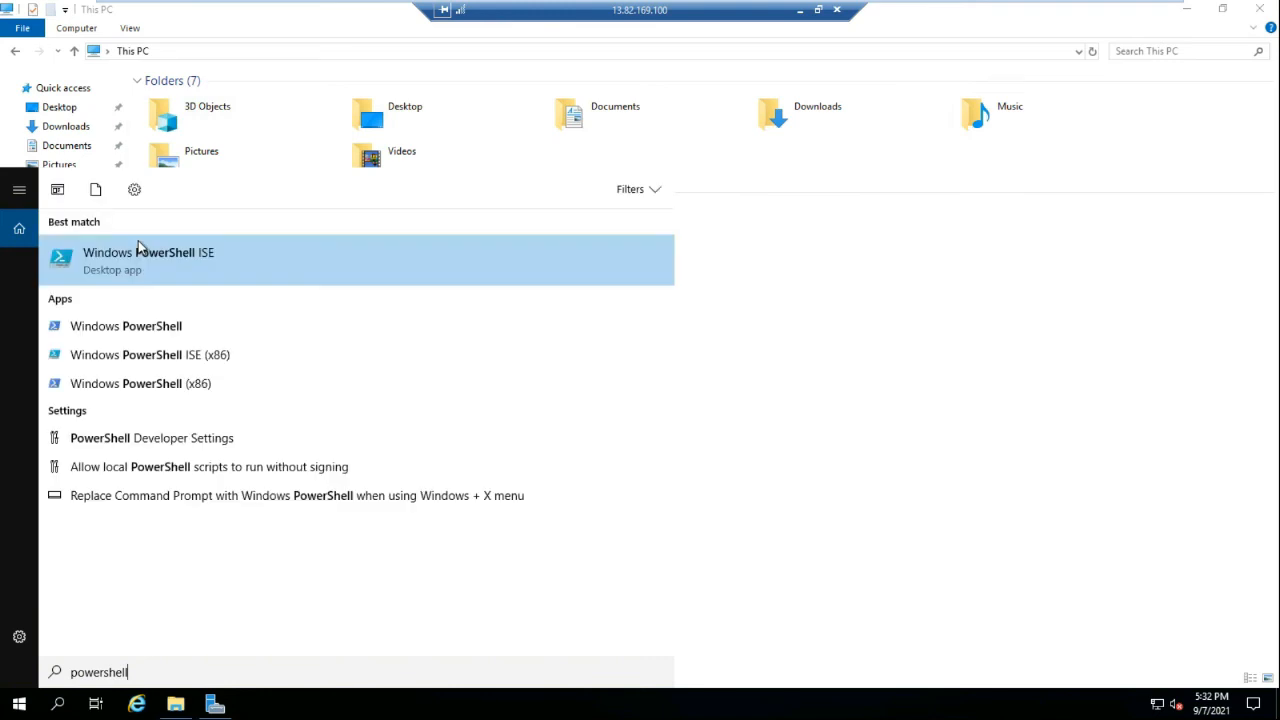
left_click(160, 264)
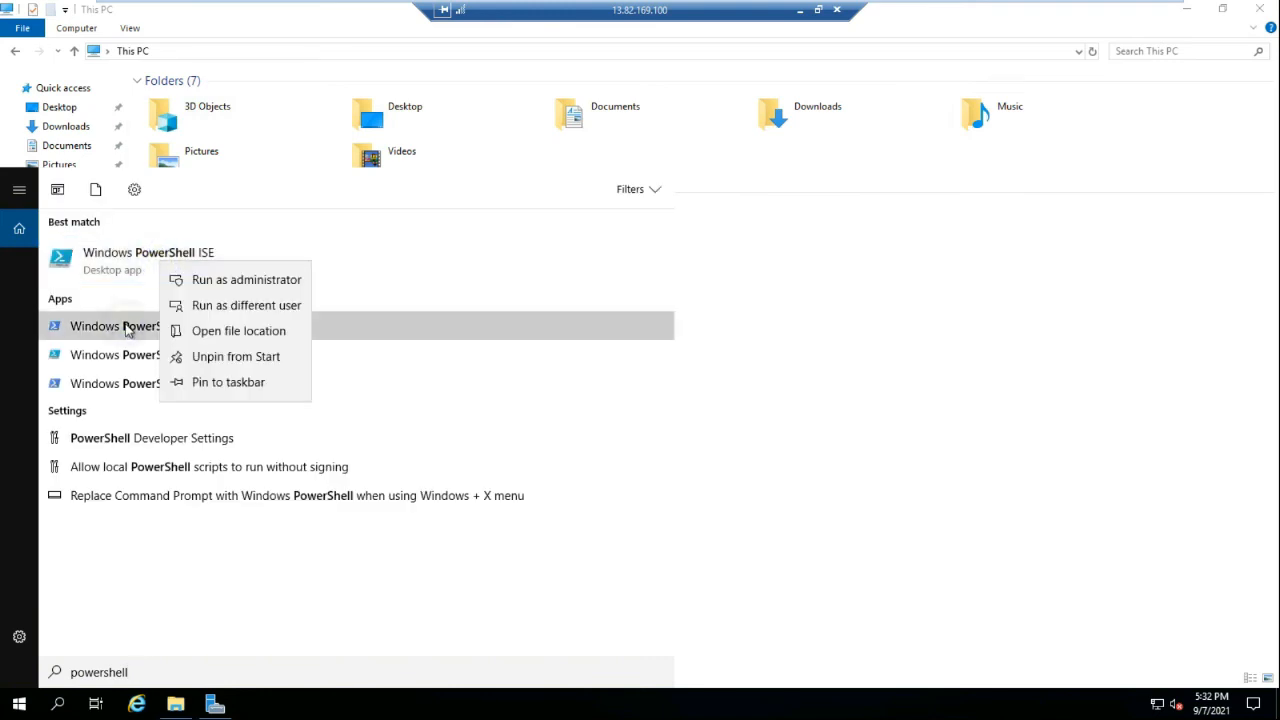
right_click(126, 325)
left_click(170, 345)
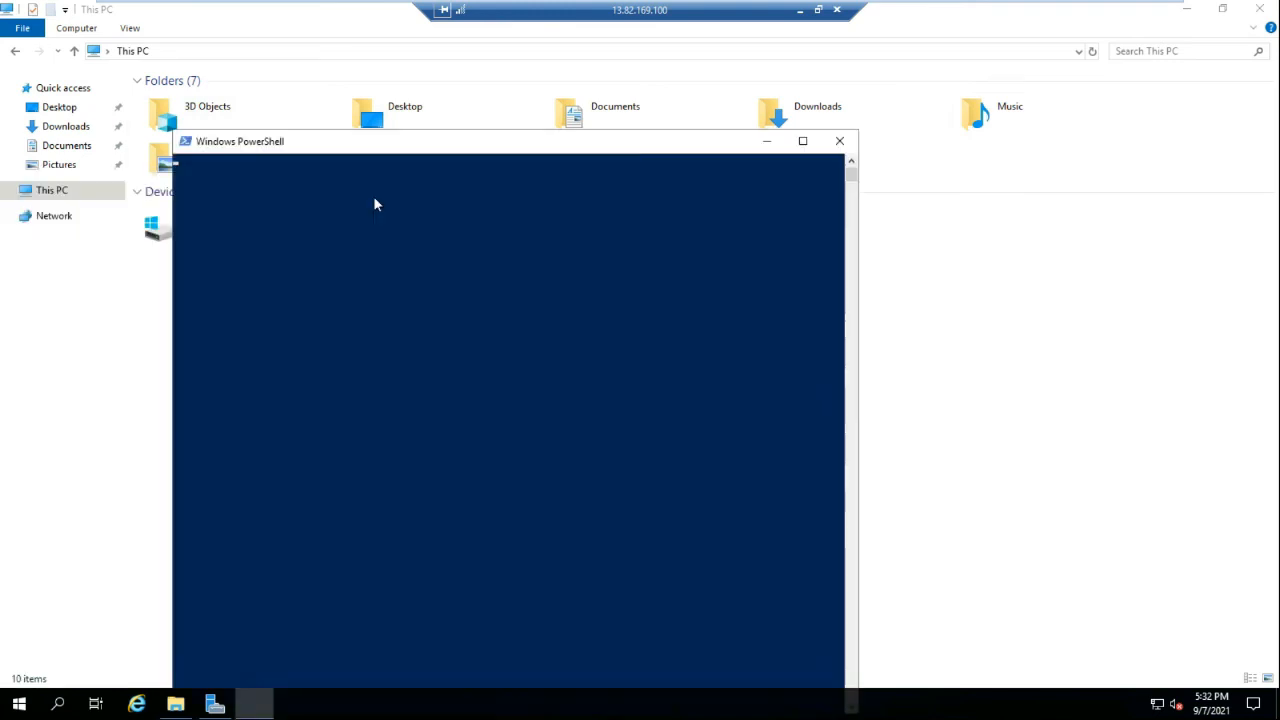
Paste the mount script into PowerShell and run it to map fileshare01 as Z:
left_click(335, 143)
left_click_drag(335, 143, 672, 86)
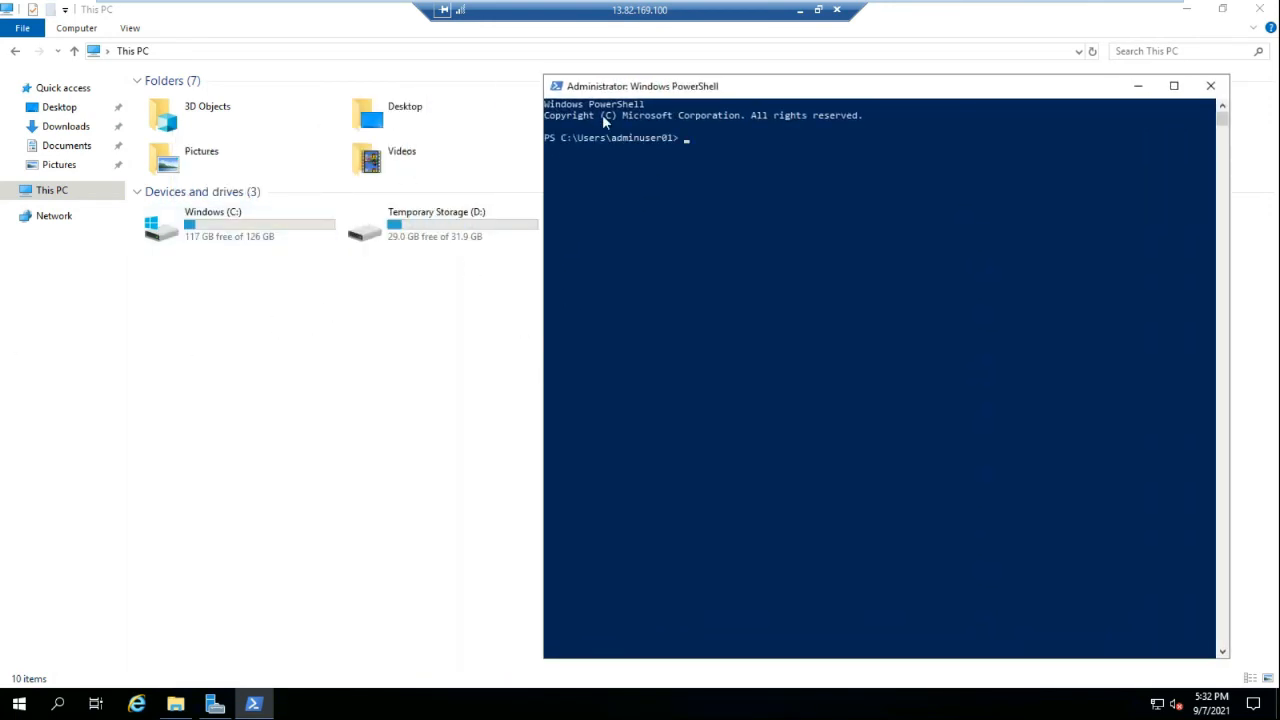
left_click_drag(637, 86, 667, 84)
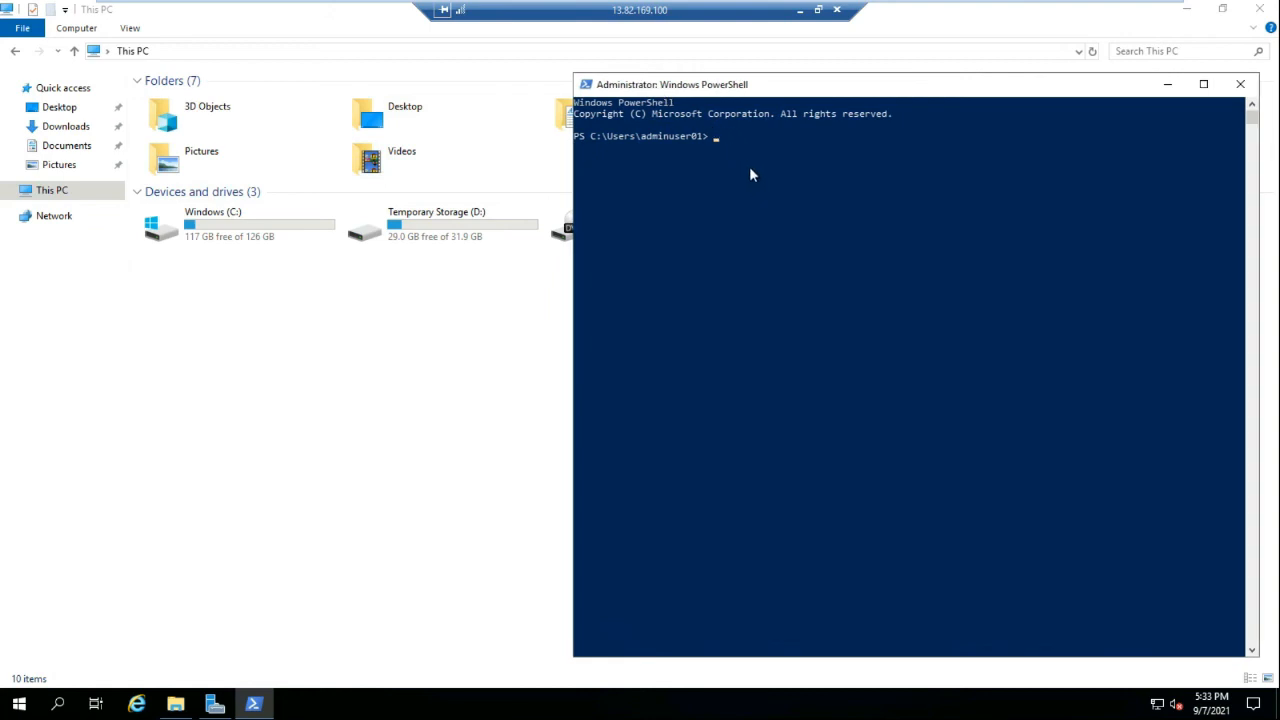
right_click(738, 148)
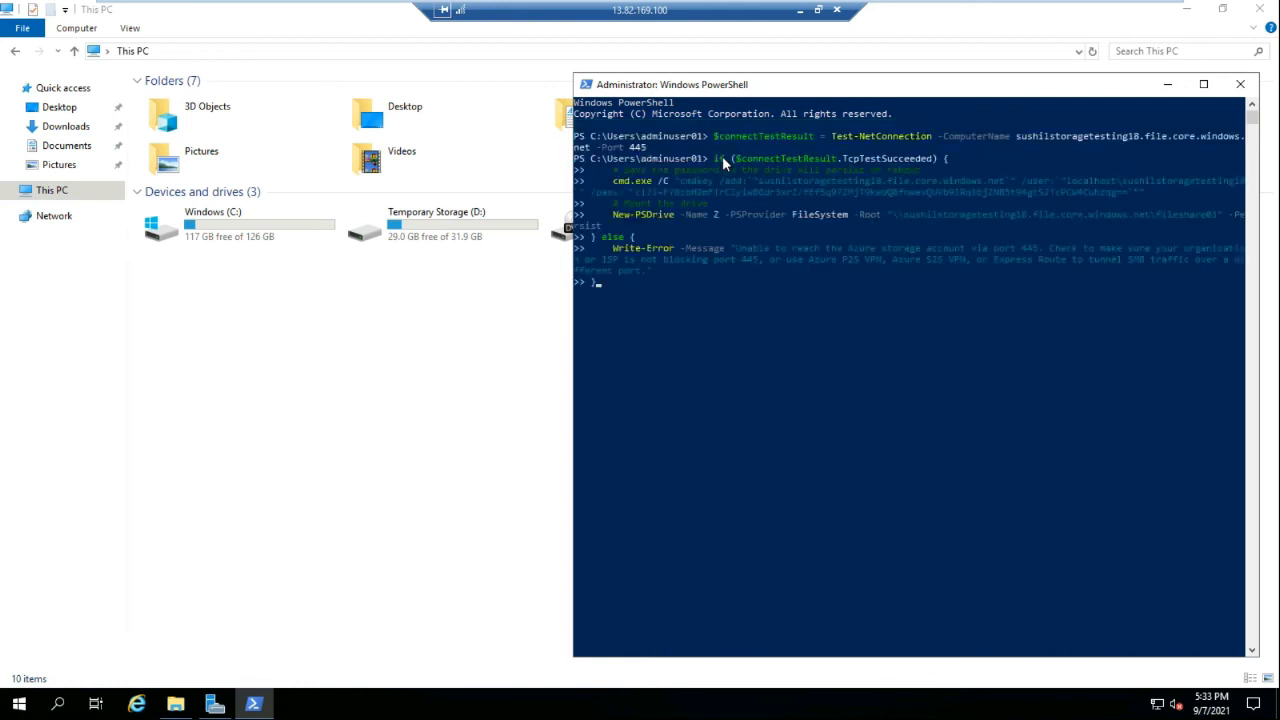
key("Return")
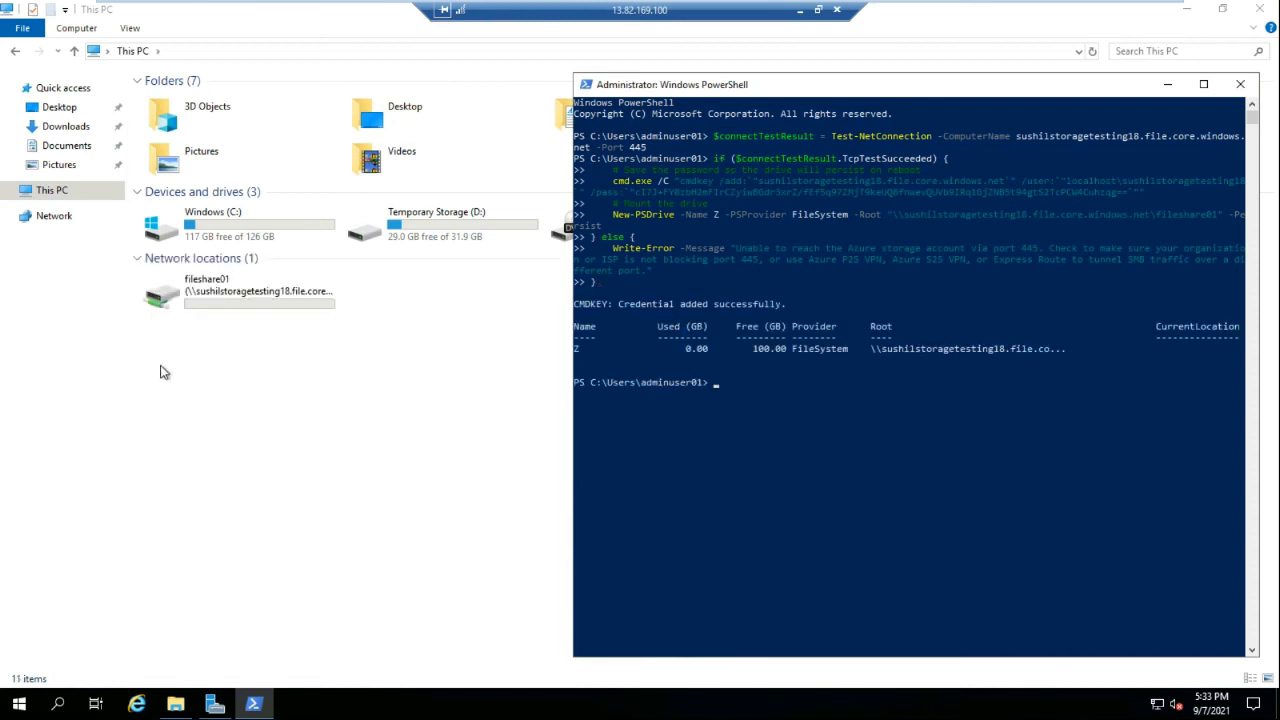
Check the properties of the fileshare01 network drive
right_click(225, 305)
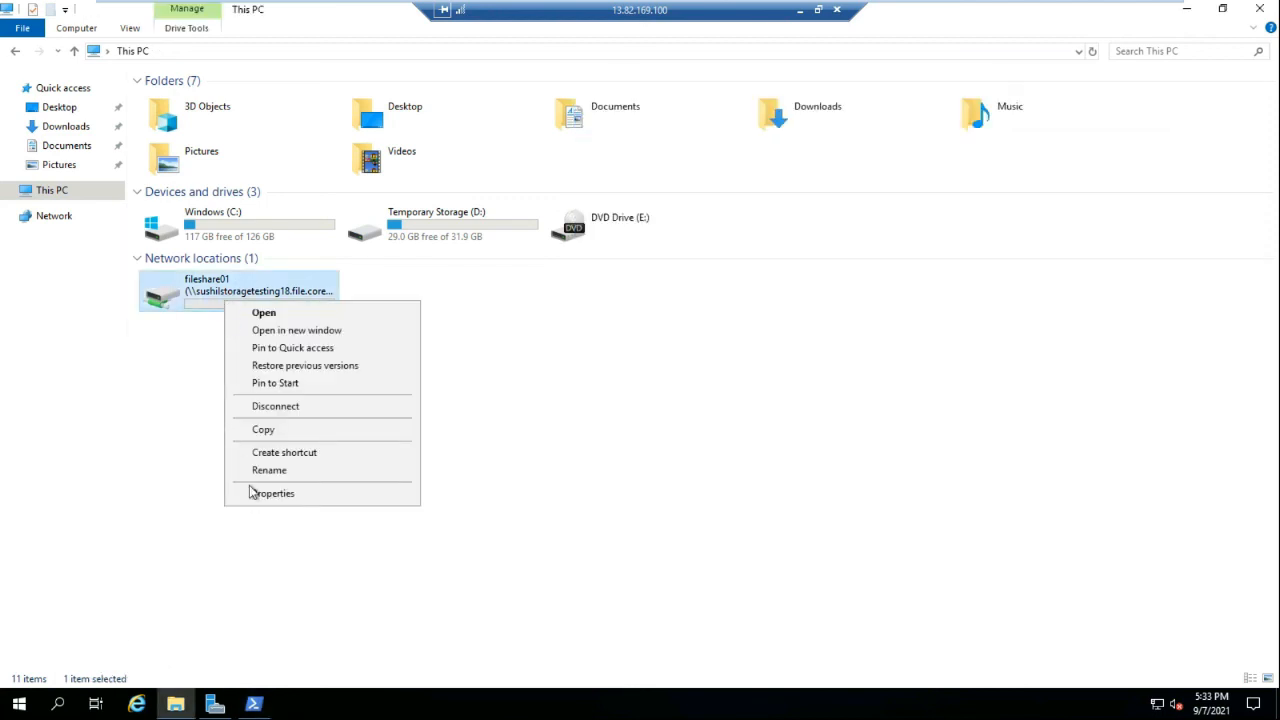
left_click(250, 496)
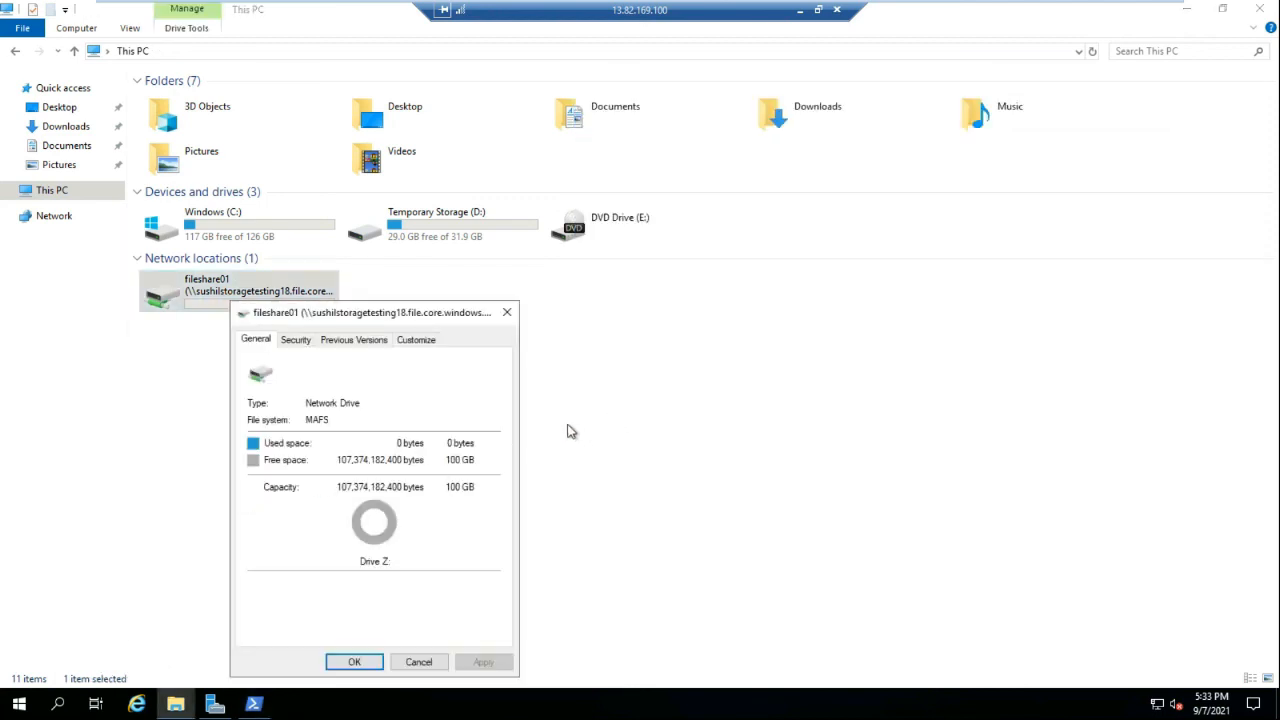
left_click_drag(418, 311, 509, 245)
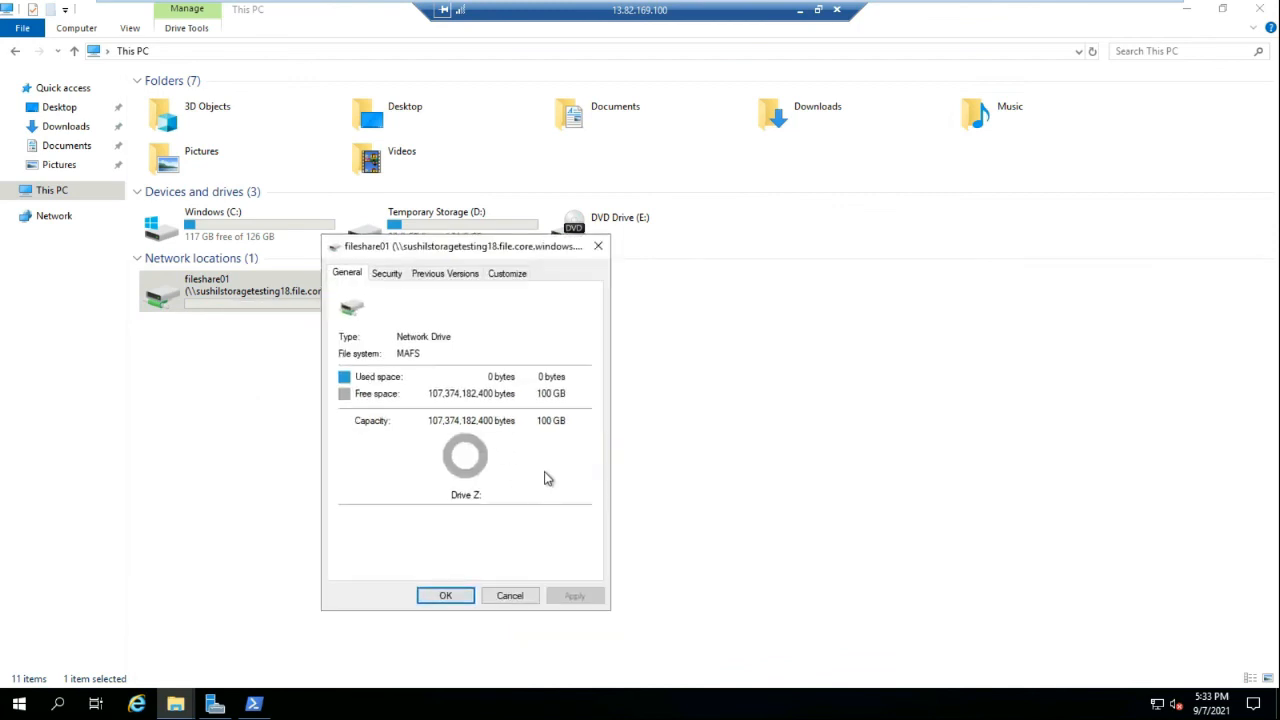
left_click(447, 595)
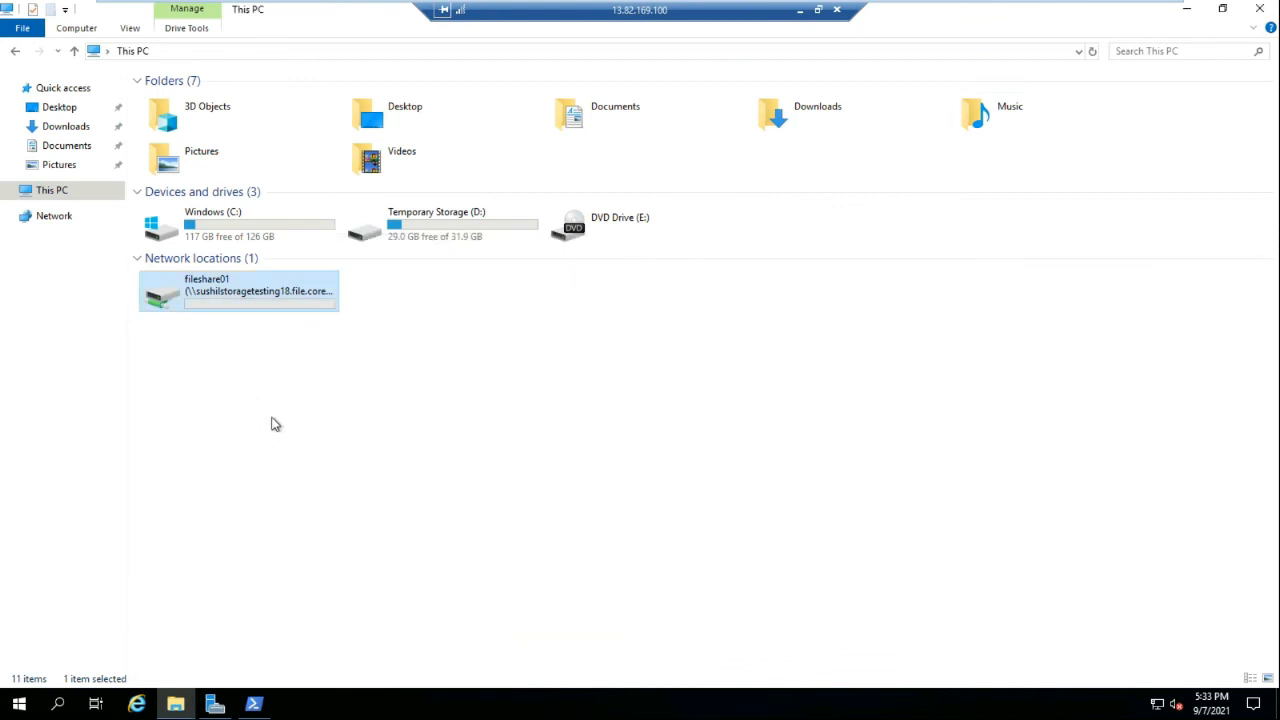
Open drive Z: and create a folder named folder01 inside it
left_click(234, 278)
double_click(234, 280)
right_click(240, 165)
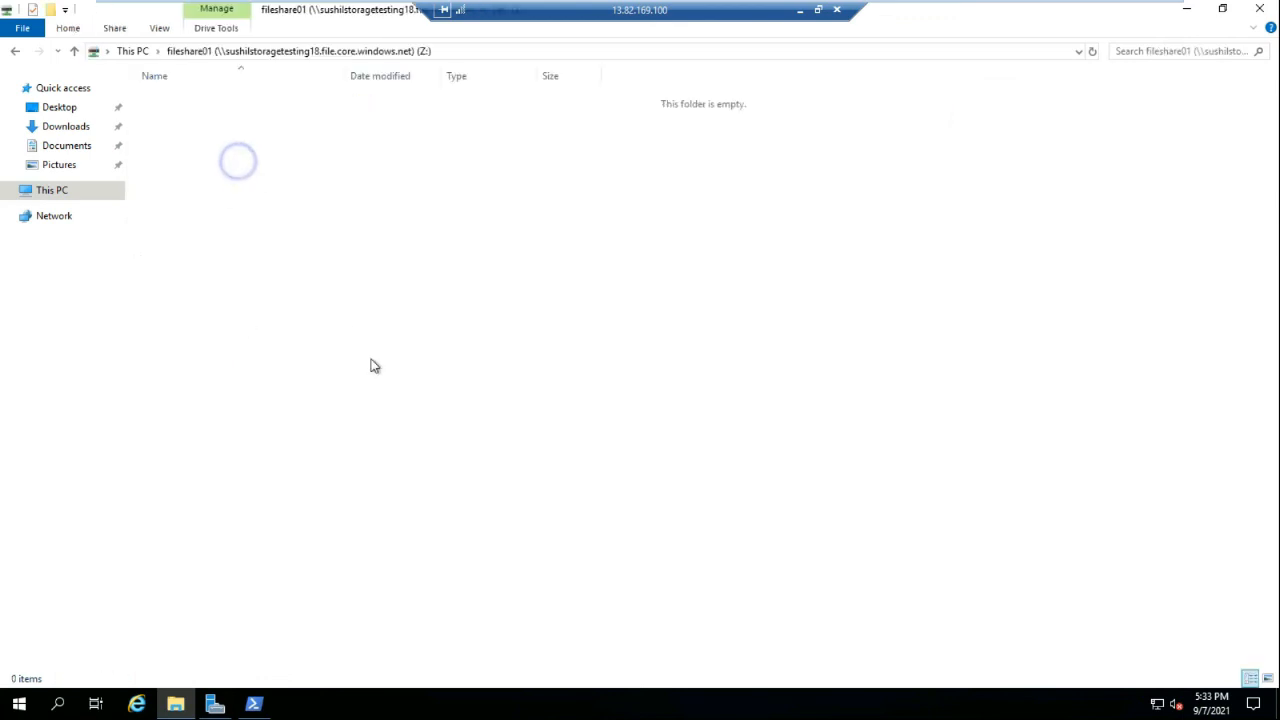
mouse_move(408, 318)
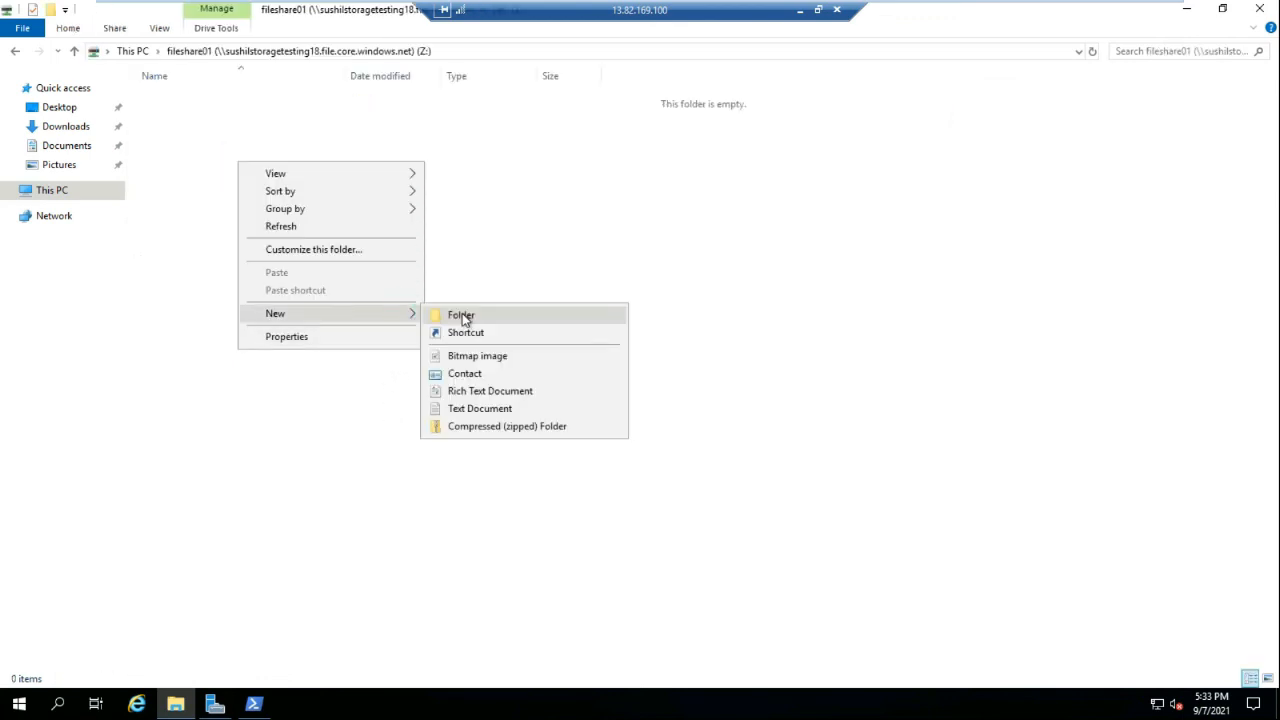
left_click(465, 316)
type("f")
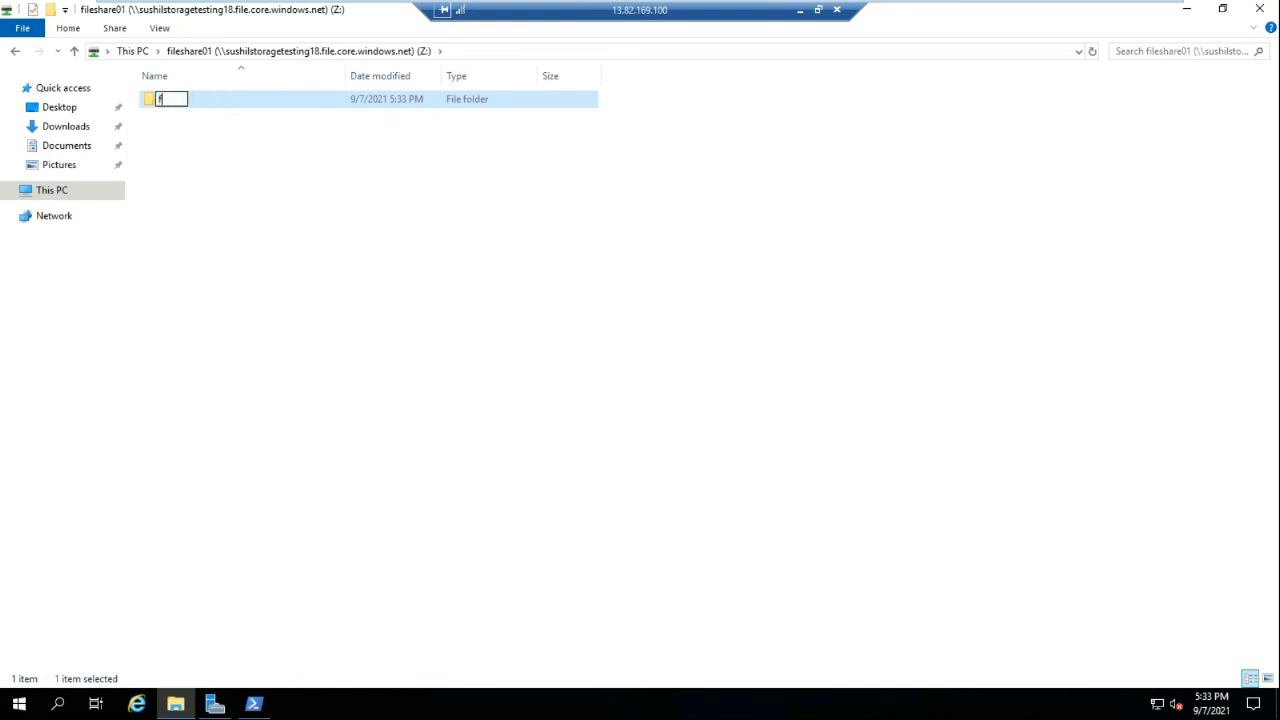
type("older01")
key("Return")
key("Return")
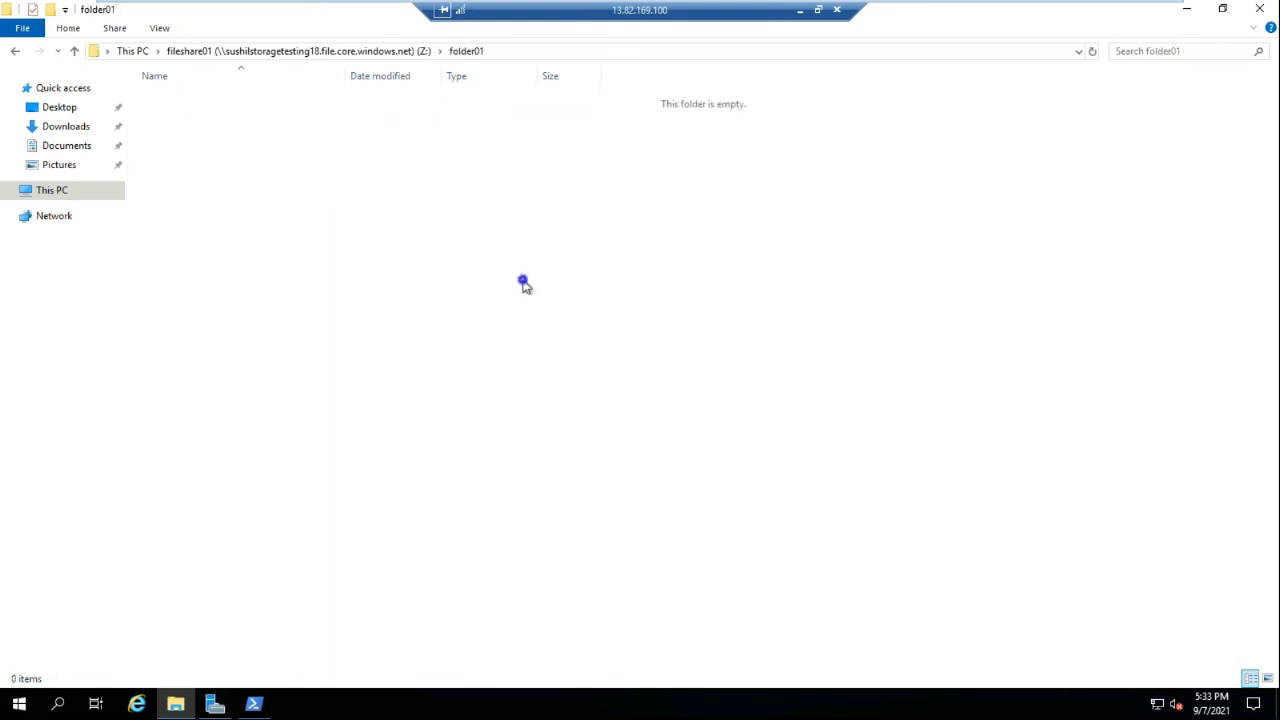
Create text document file01 in folder01, write 'this is written from' in it, and close it
right_click(522, 280)
left_click(651, 451)
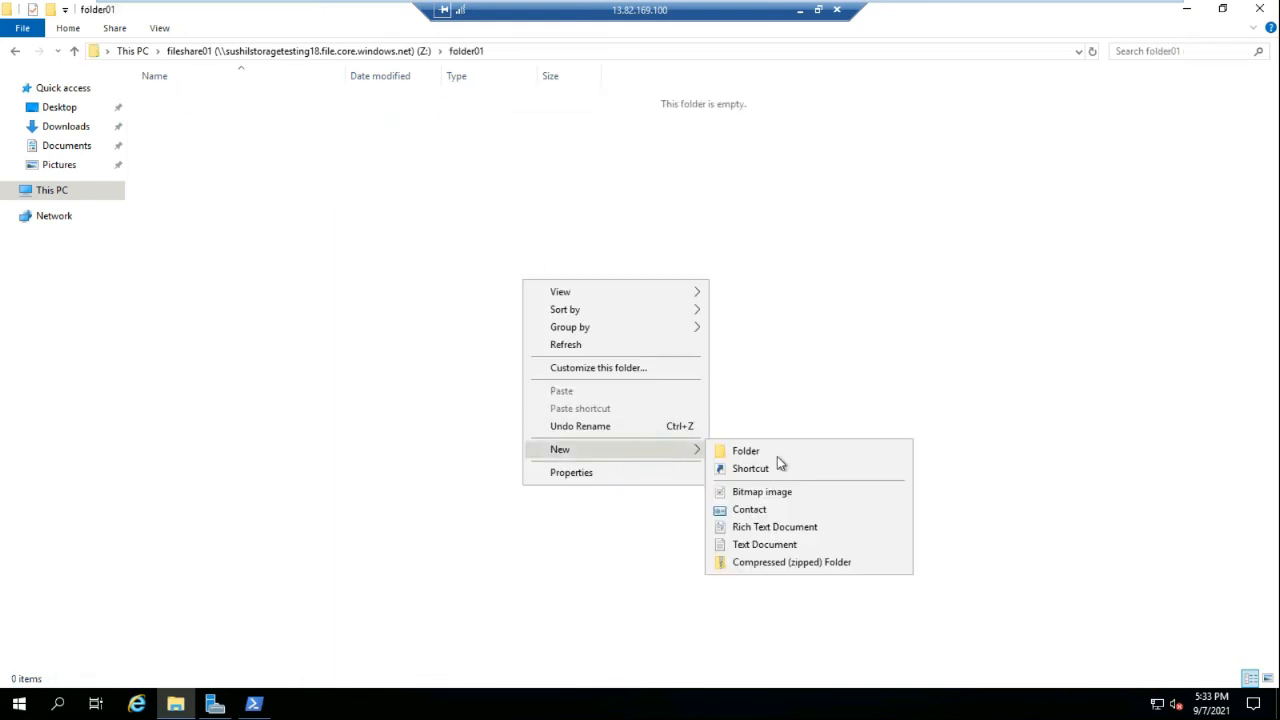
left_click(742, 545)
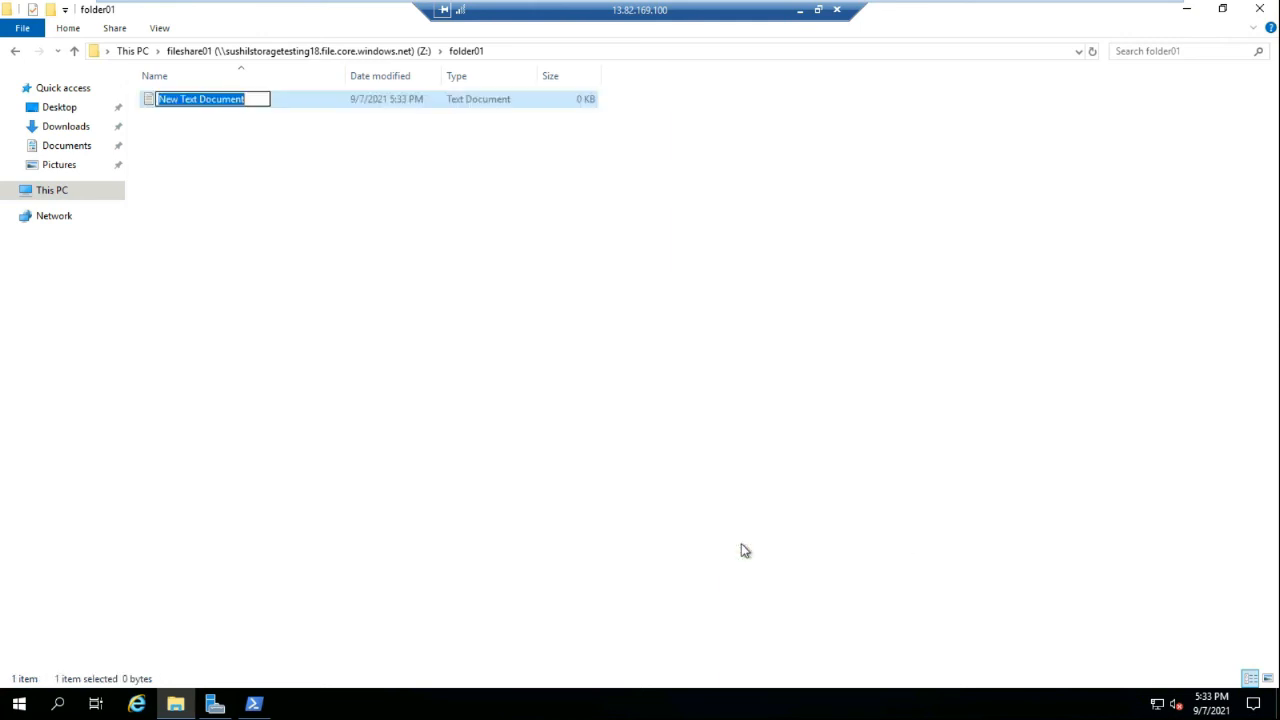
type("file01")
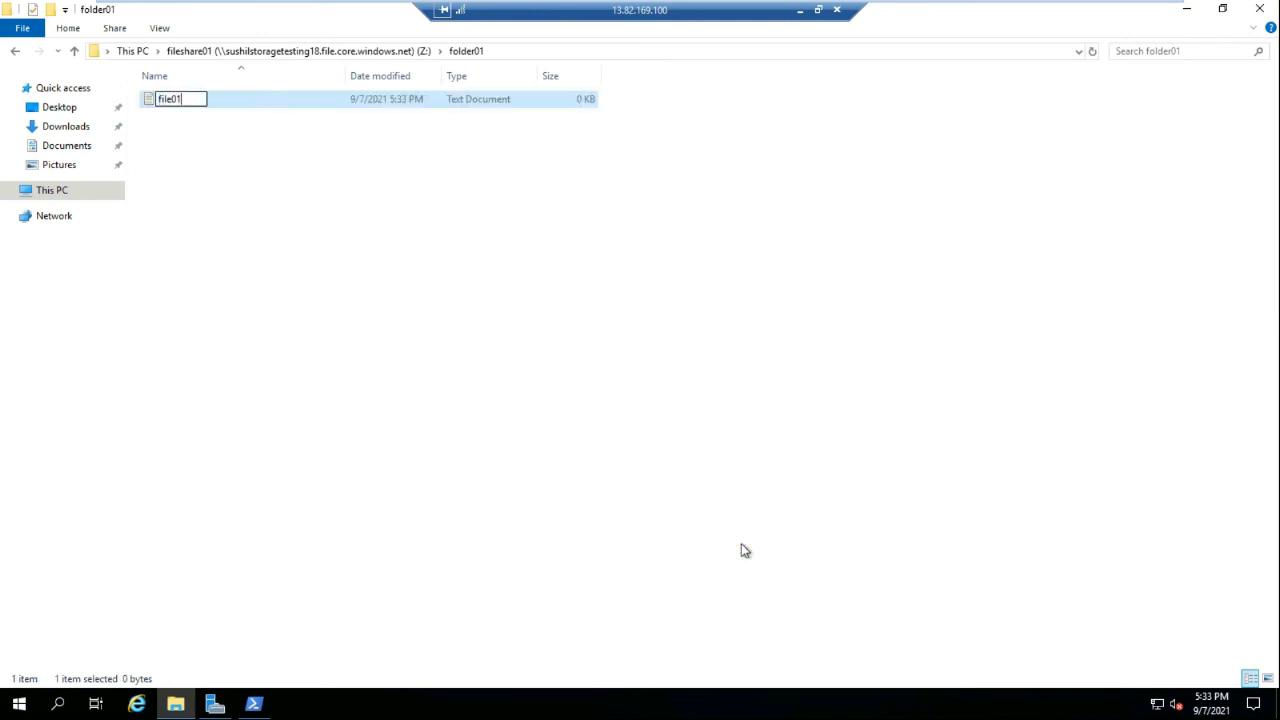
key("Return")
key("Return")
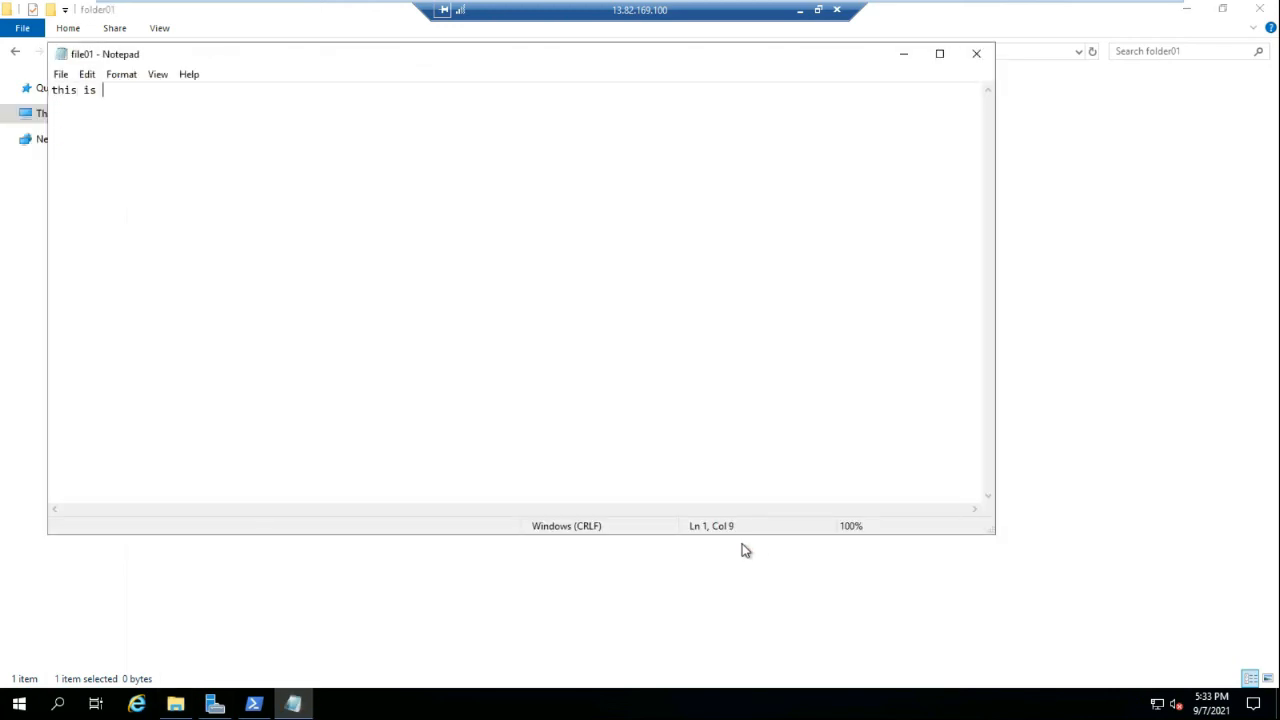
type("this is written from windows")
left_click(976, 53)
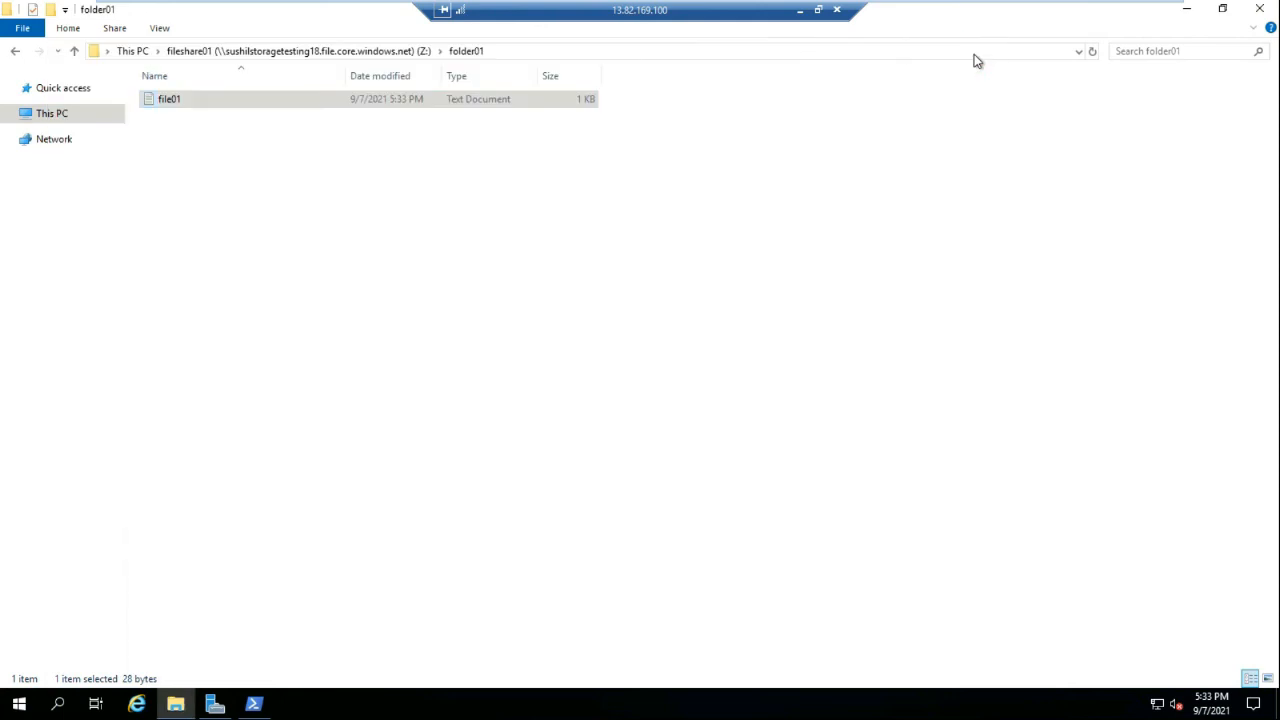
Minimize the RDP session, copy vm02-linux's public IP 168.61.37.160, and show the local desktop
left_click(800, 10)
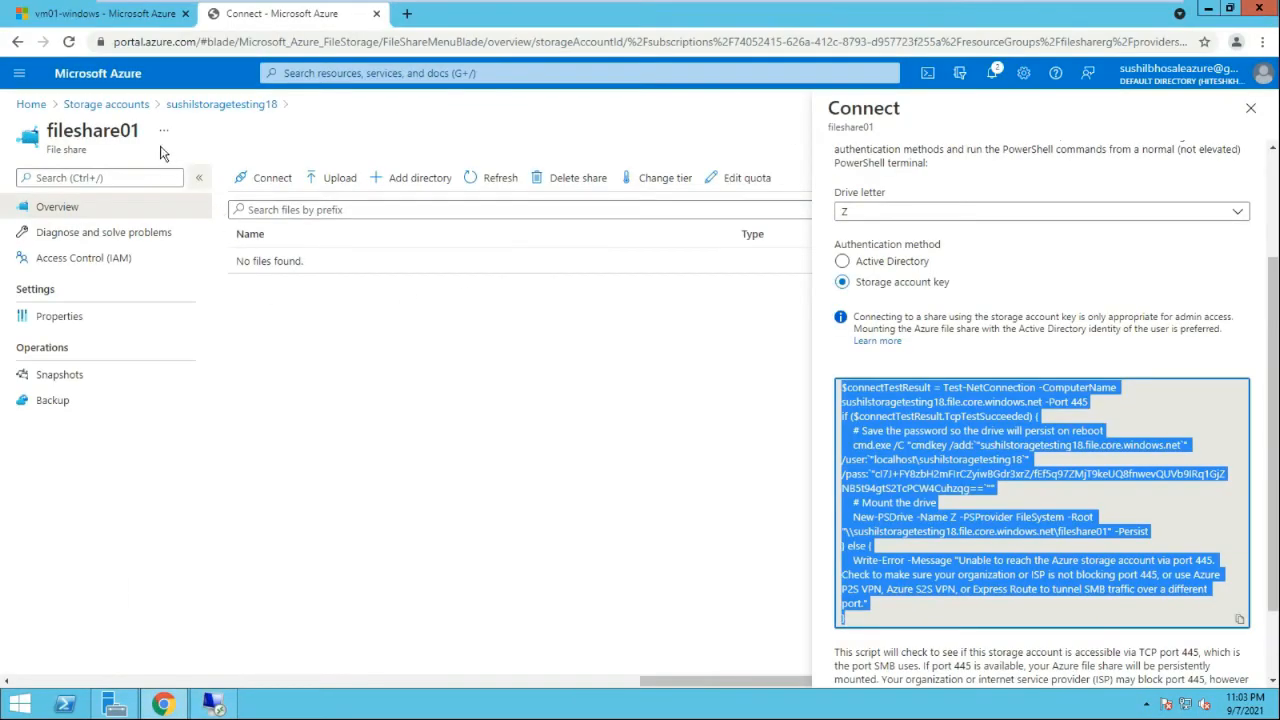
left_click(132, 14)
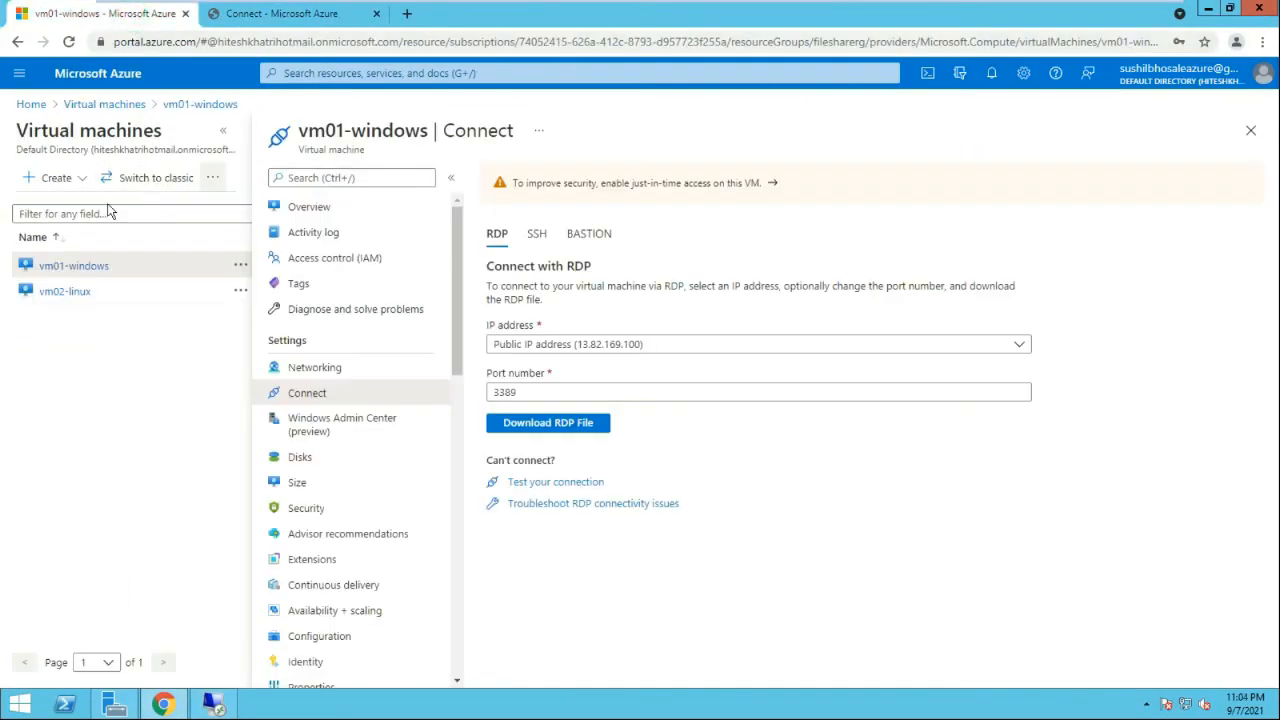
left_click(60, 296)
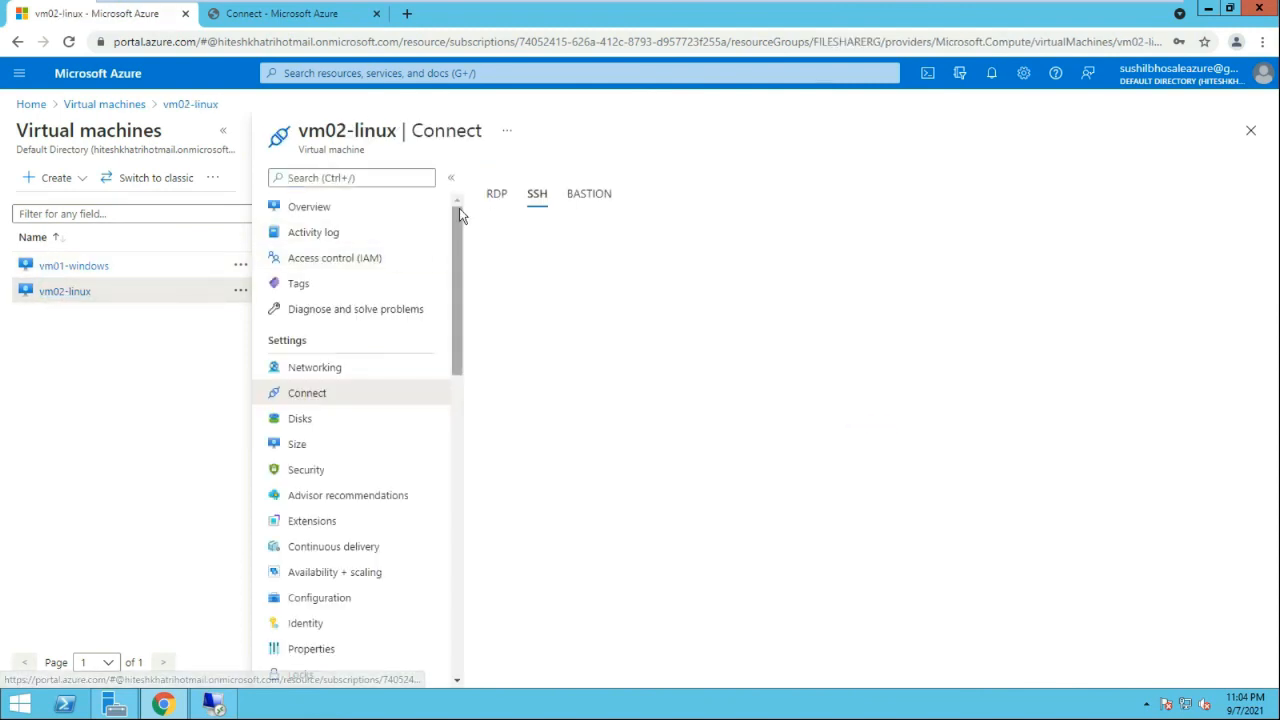
left_click(315, 208)
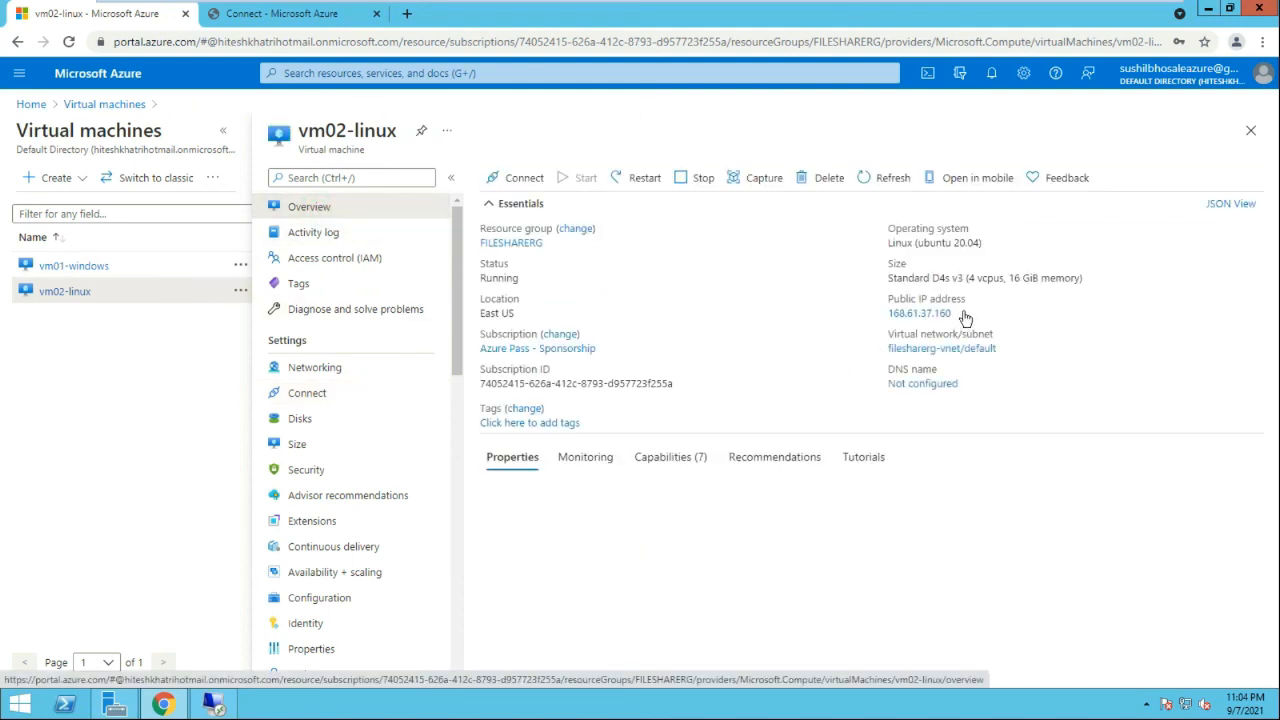
left_click(954, 313)
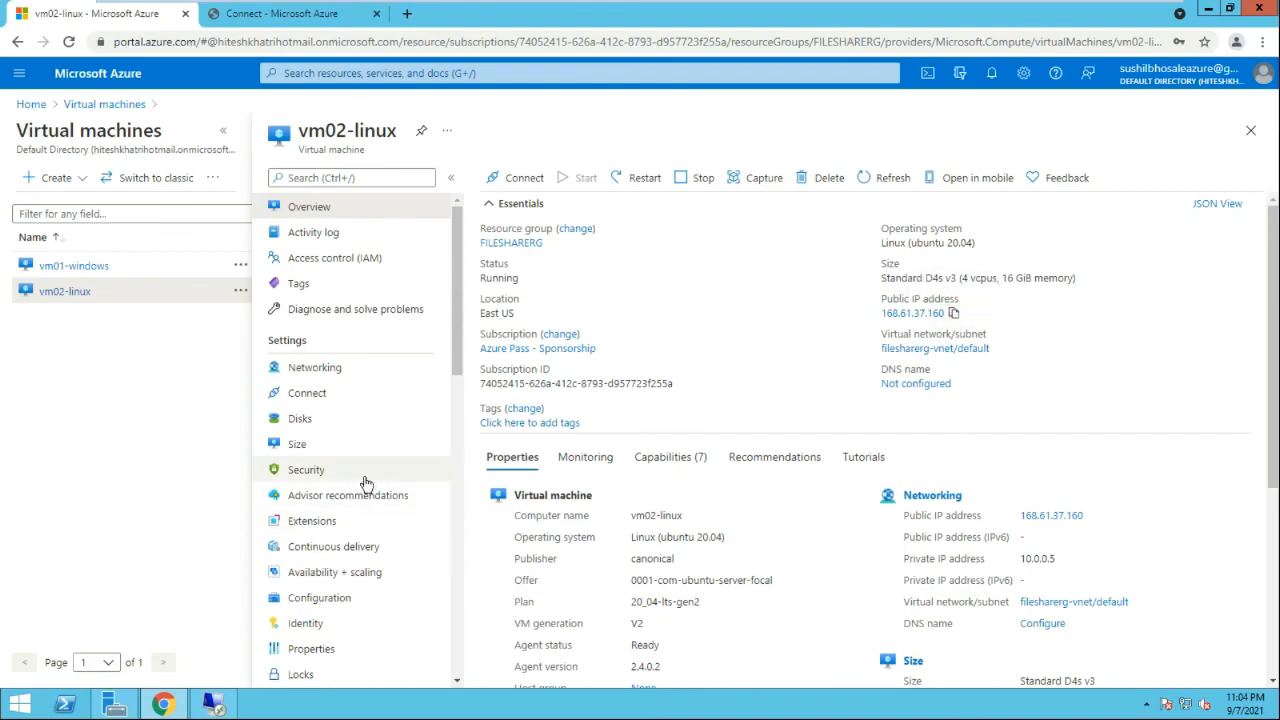
key("super+d")
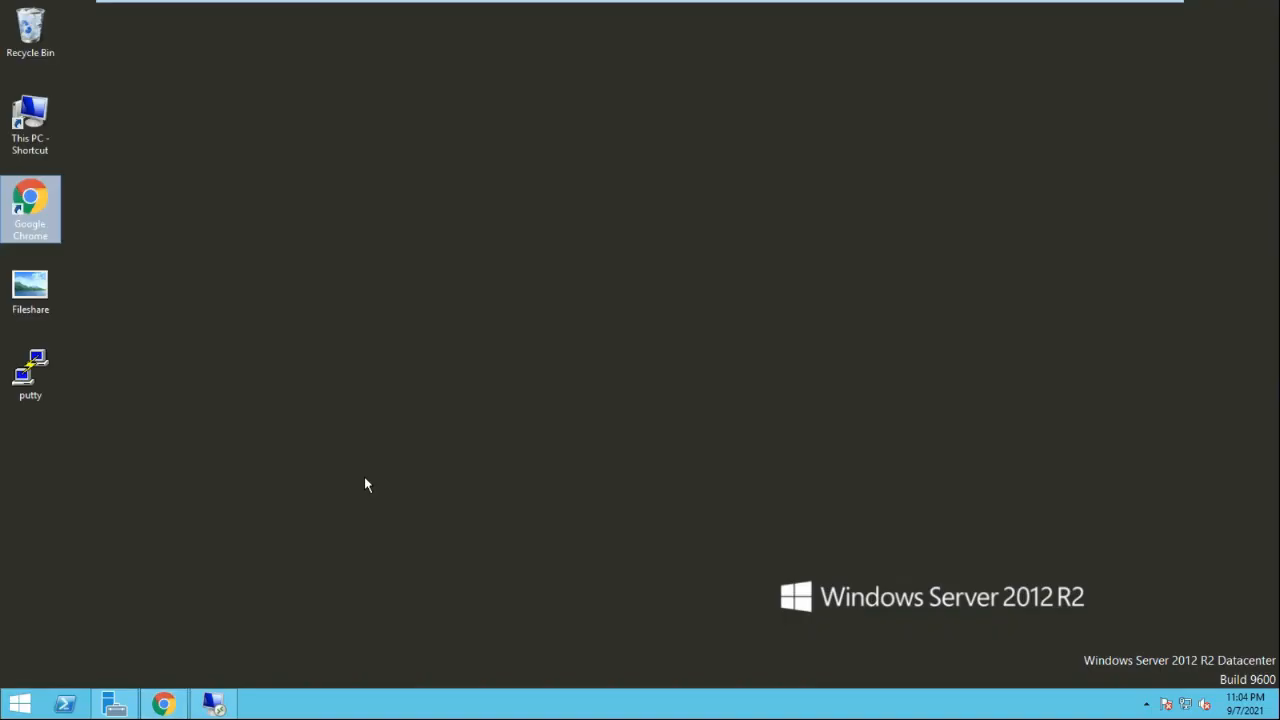
SSH into 168.61.37.160 with PuTTY, accept the host key, and log in as the admin user
double_click(50, 368)
left_click(680, 383)
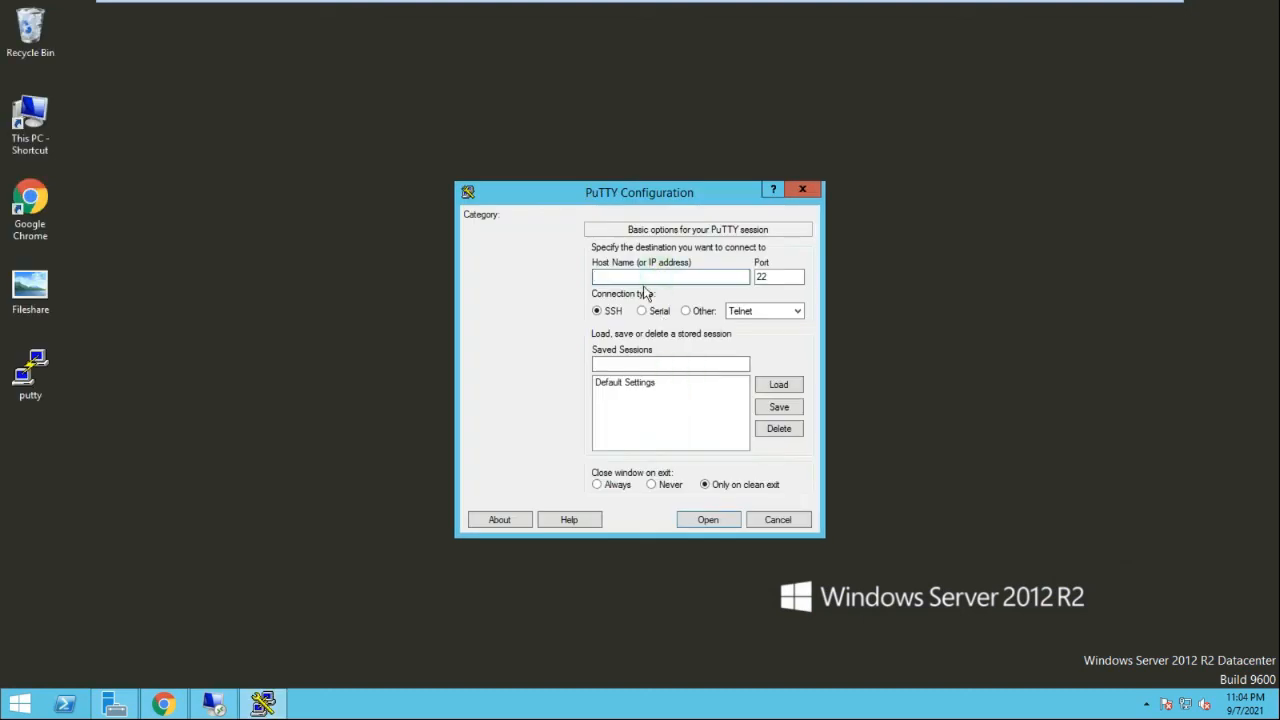
key("ctrl+v")
key("Return")
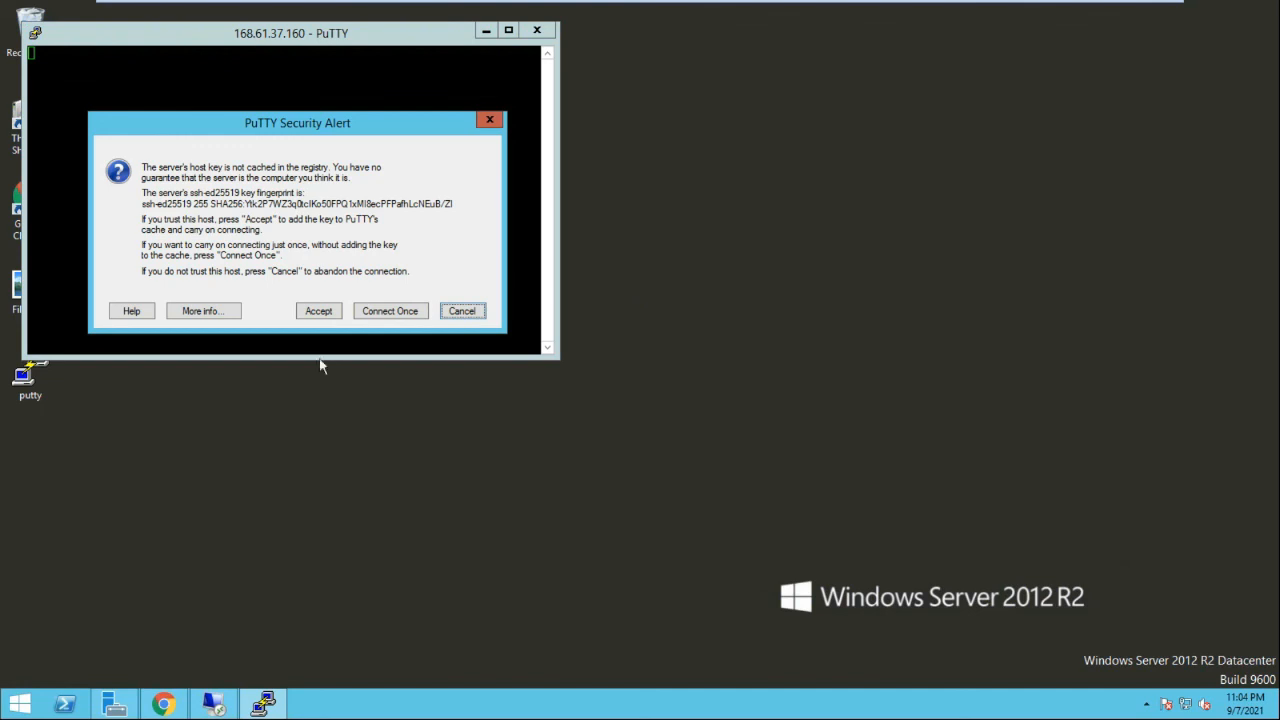
left_click(309, 310)
left_click(211, 168)
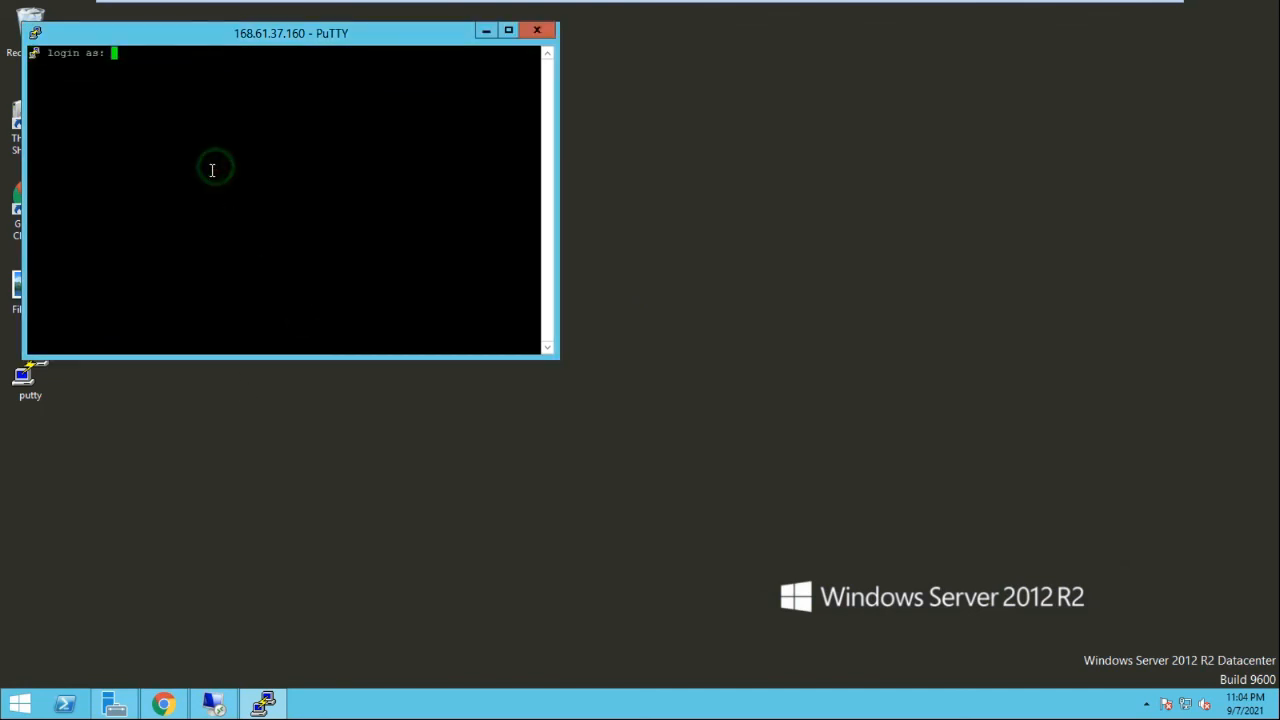
type("adminuser01")
key("Return")
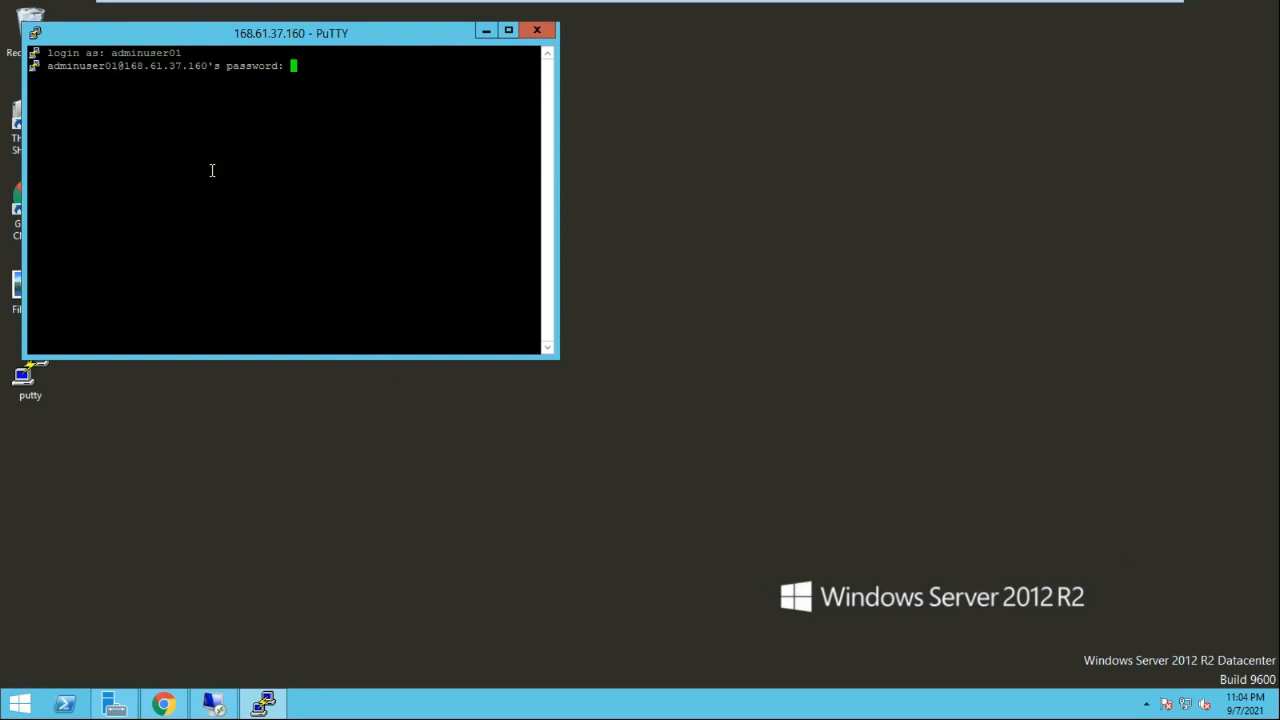
key("Return")
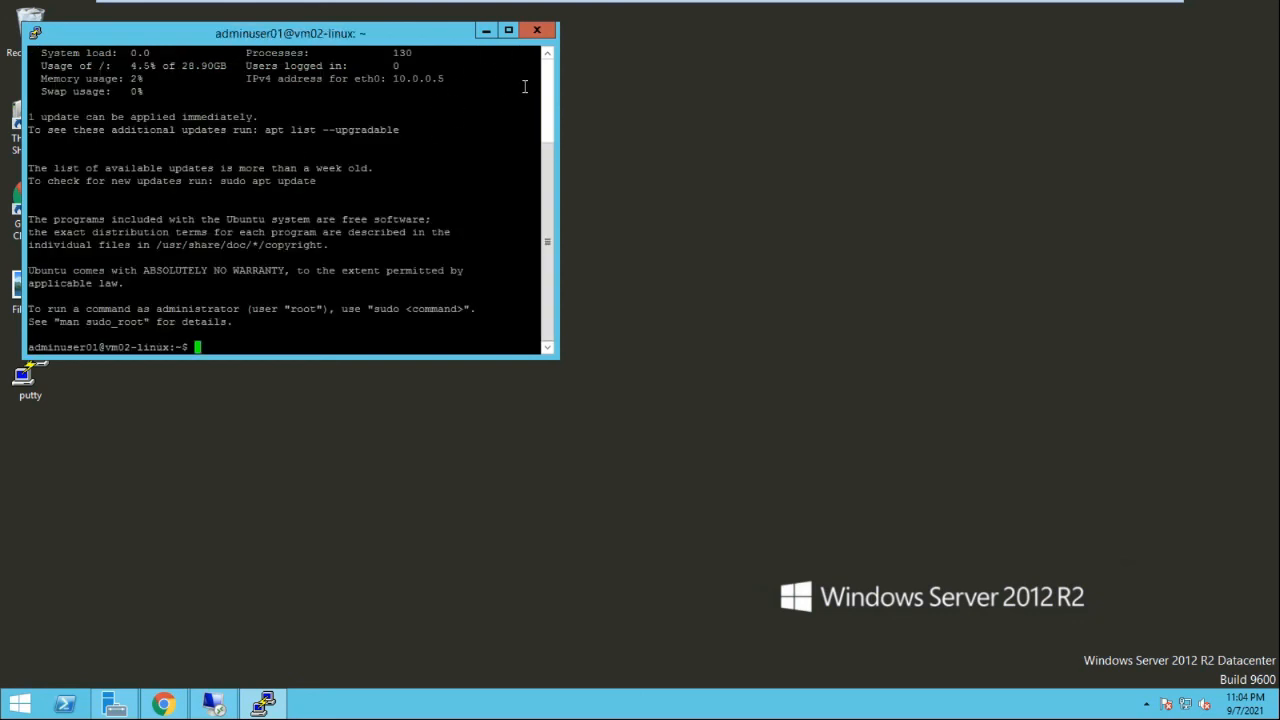
Maximize the terminal and run df -h to list filesystems
left_click(508, 30)
key("Return")
key("Return")
key("Return")
key("Return")
key("Return")
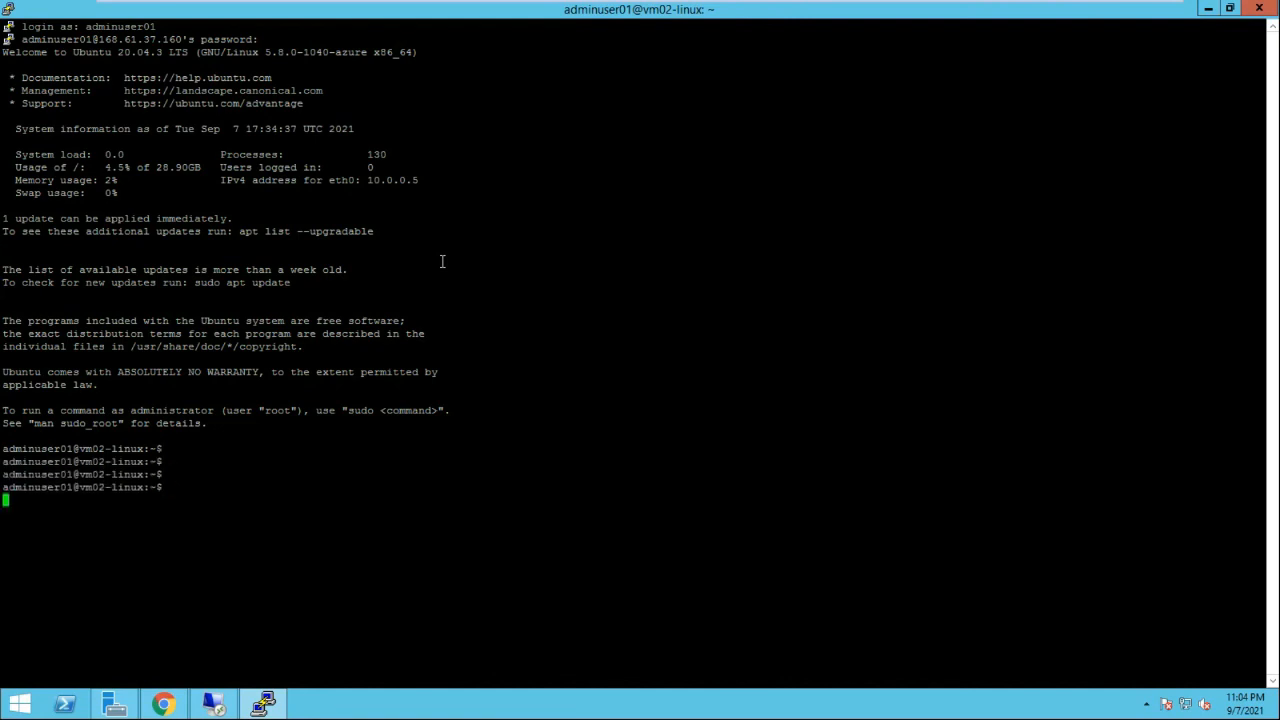
type("df -h")
key("Return")
key("Return")
key("Return")
key("Return")
key("Return")
key("Return")
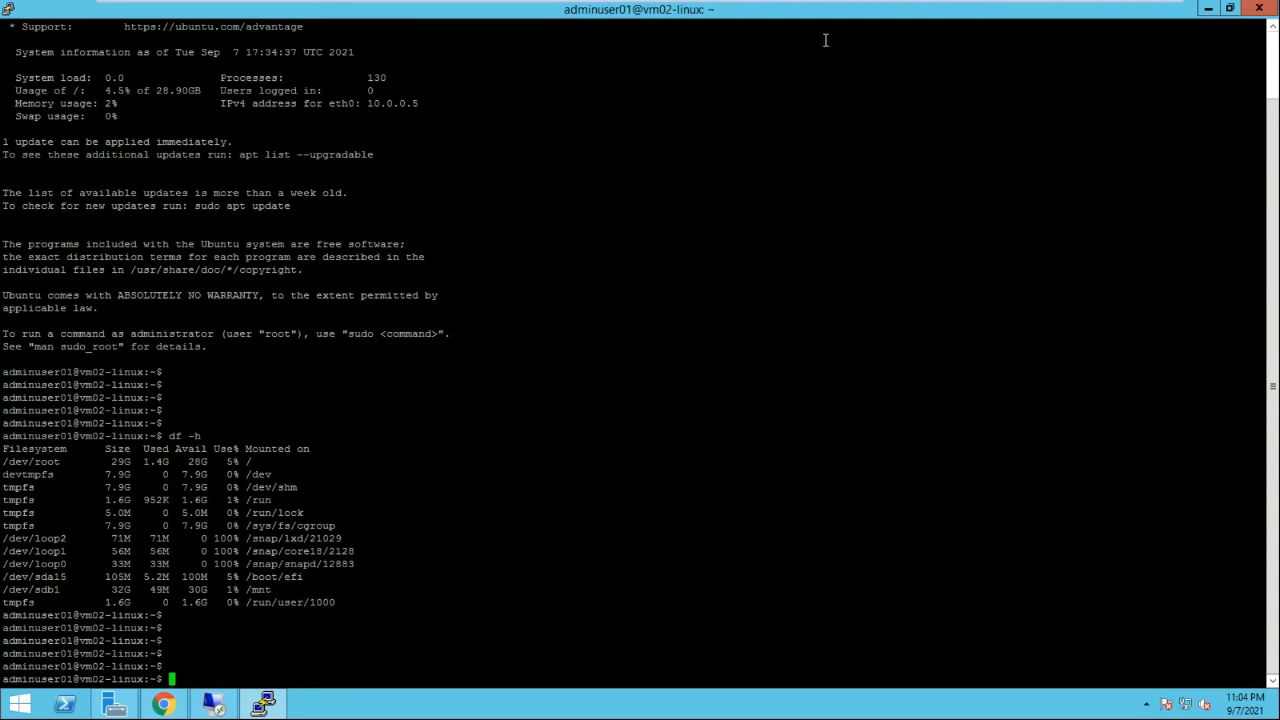
Return to fileshare01's Connect panel in the portal and show the Linux mount instructions
mouse_move(922, 8)
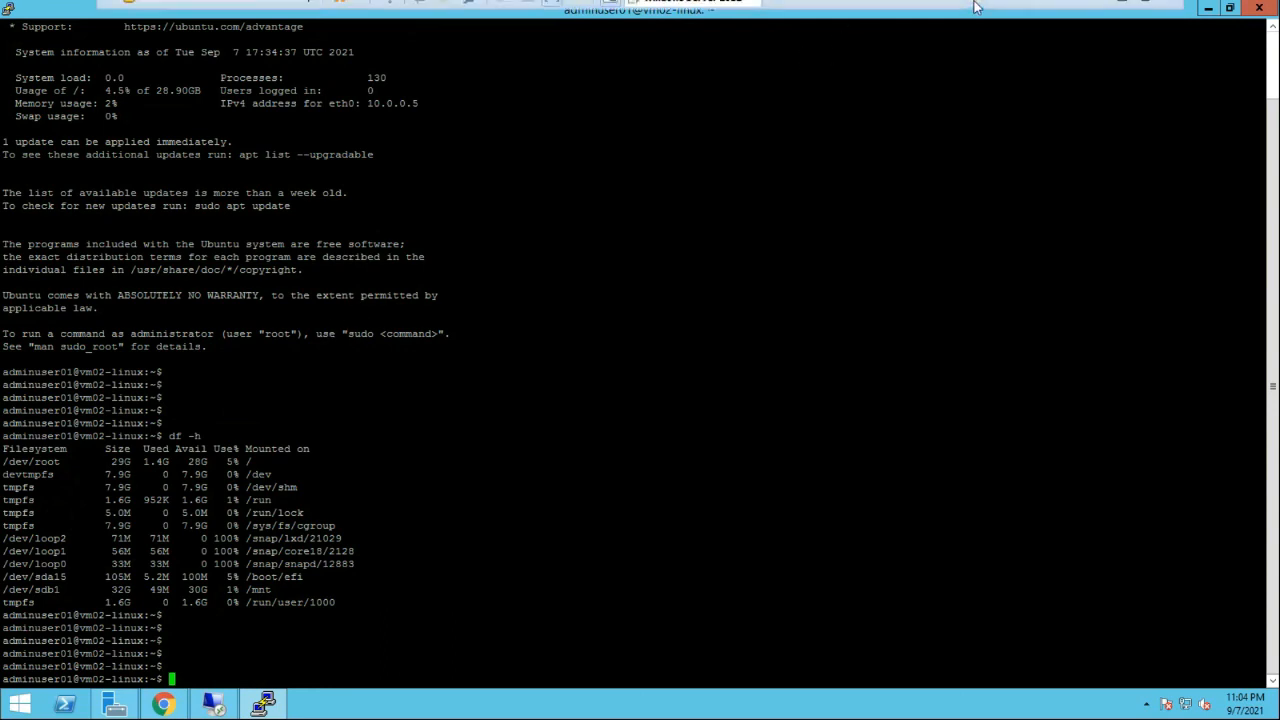
left_click(168, 706)
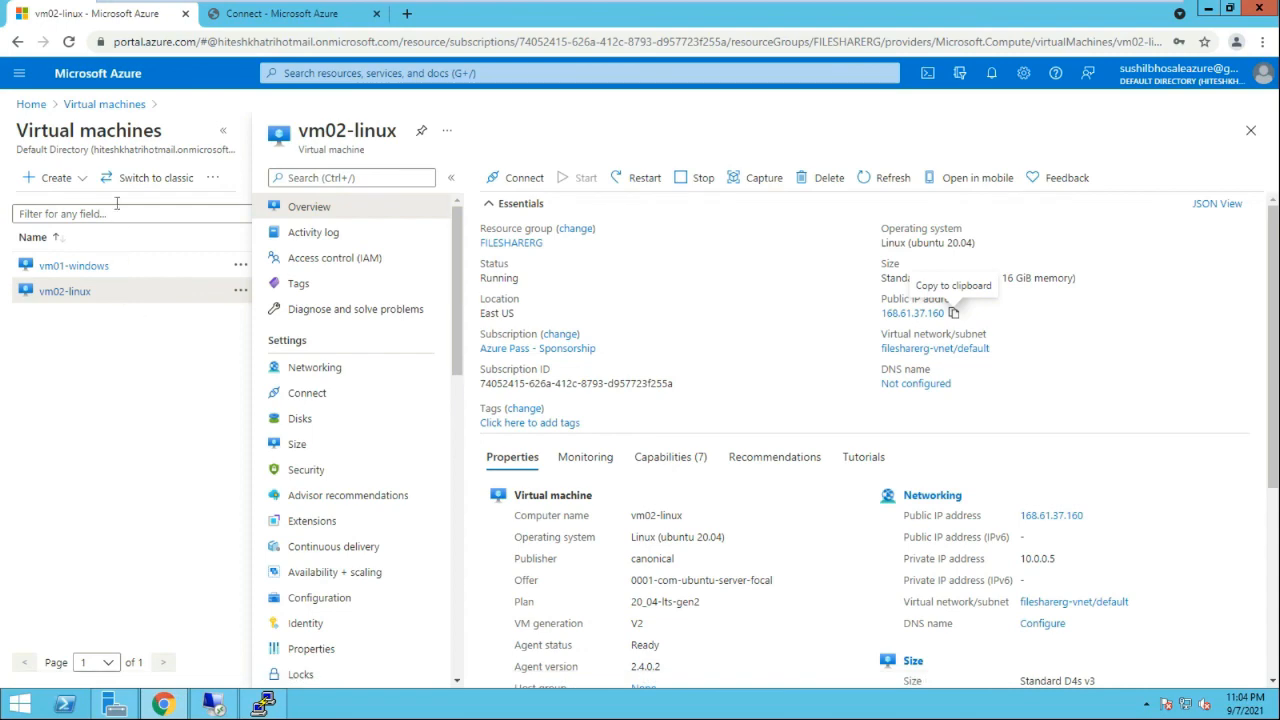
left_click(298, 12)
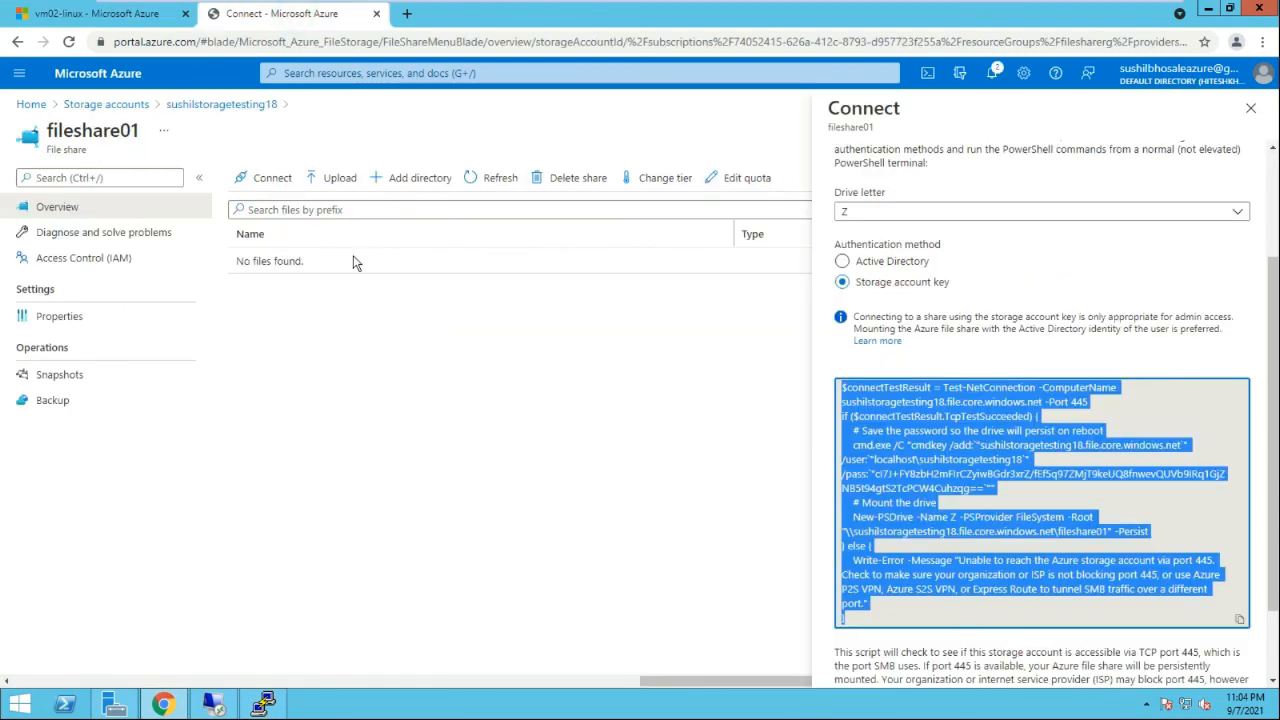
left_click(470, 341)
left_click(1250, 108)
left_click(270, 178)
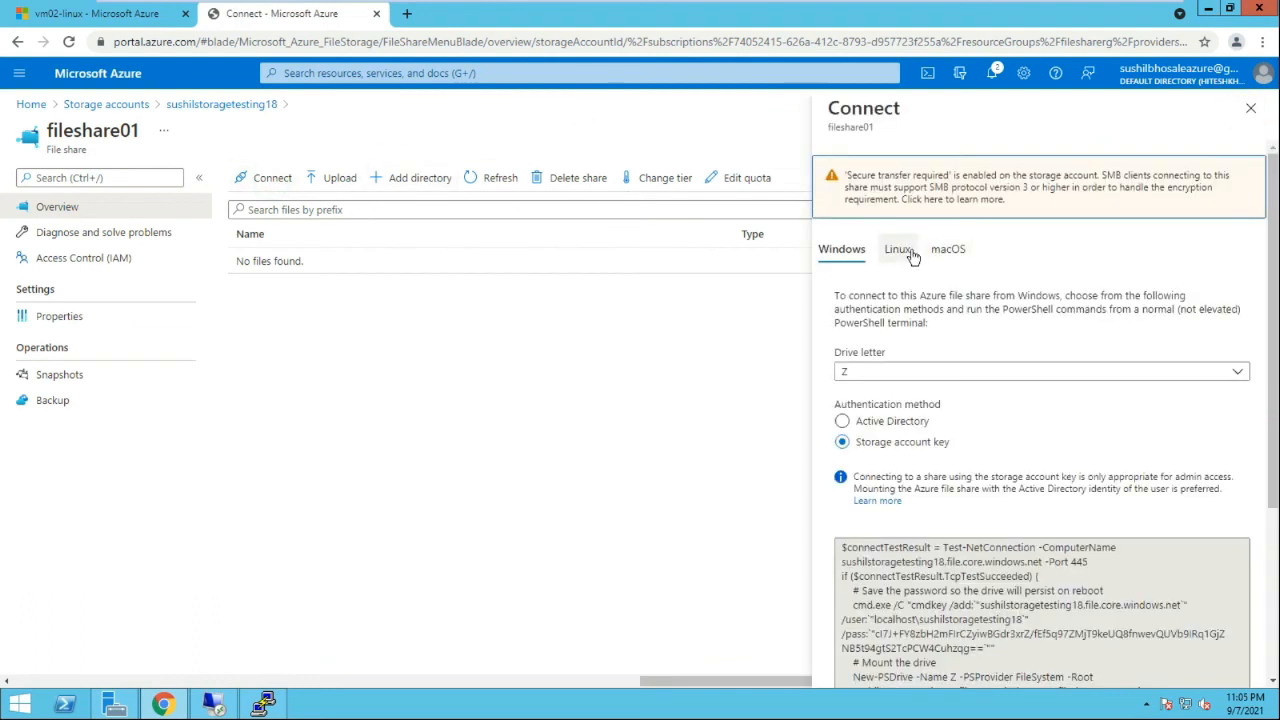
left_click(910, 255)
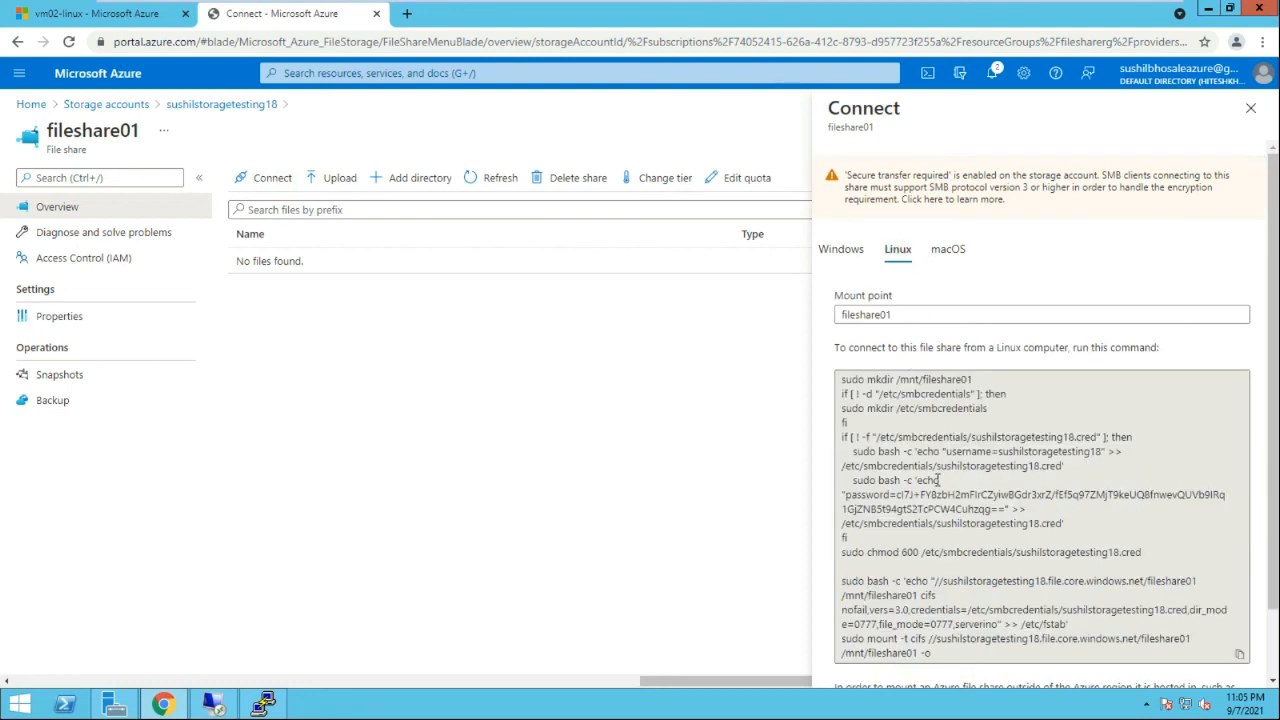
Select and copy the Linux mount script for fileshare01
left_click(840, 383)
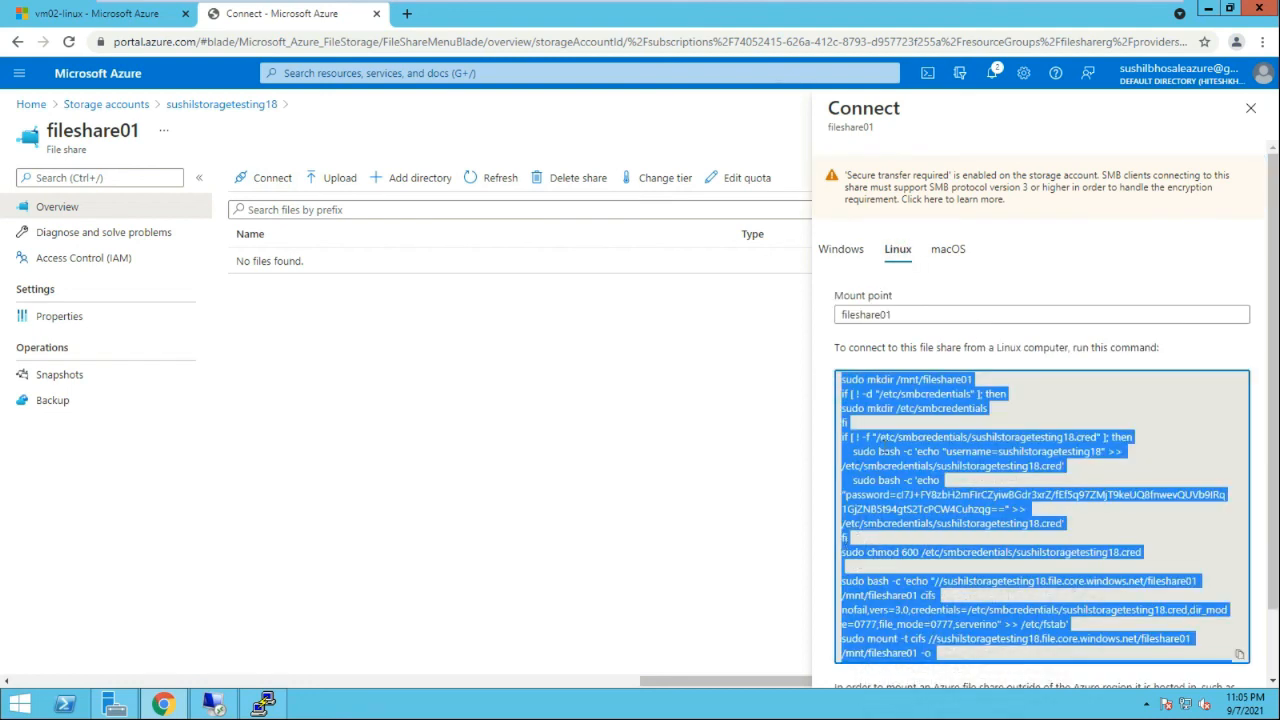
right_click(895, 401)
left_click(908, 410)
right_click(910, 405)
left_click(912, 411)
right_click(905, 404)
left_click(926, 419)
Paste and run the fileshare01 mount script in the vm02-linux PuTTY shell
left_click(263, 704)
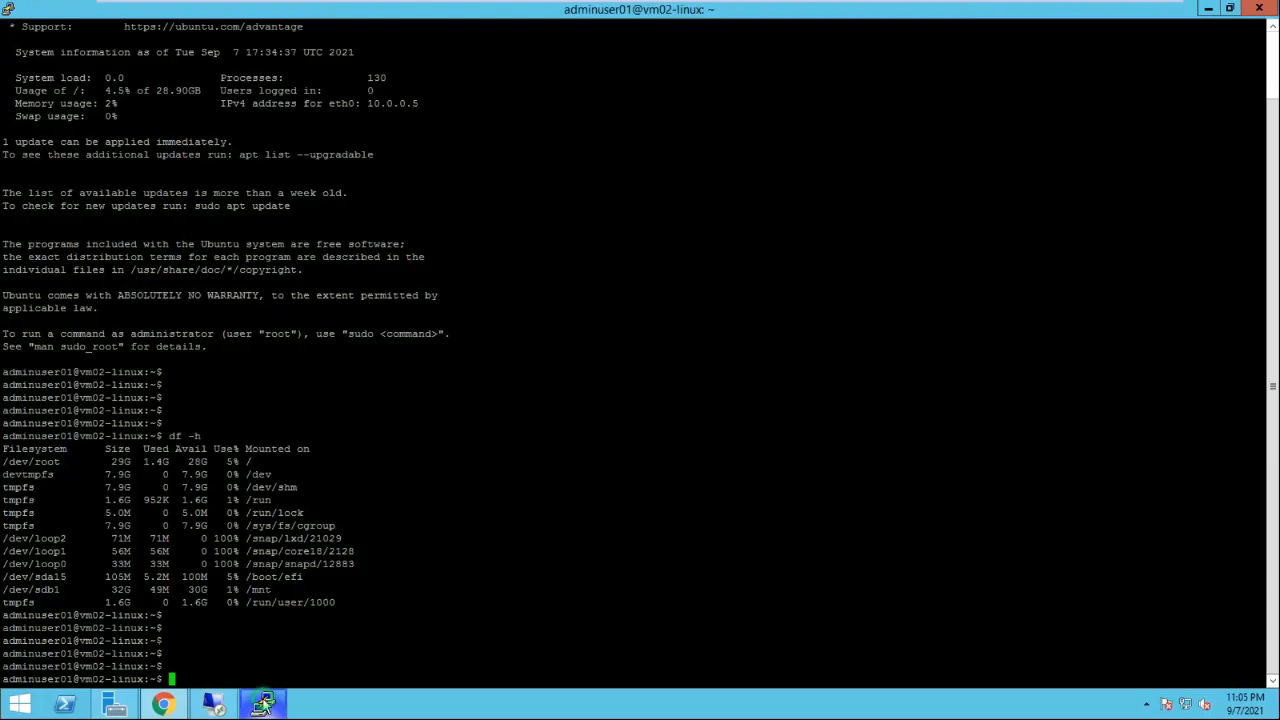
right_click(471, 284)
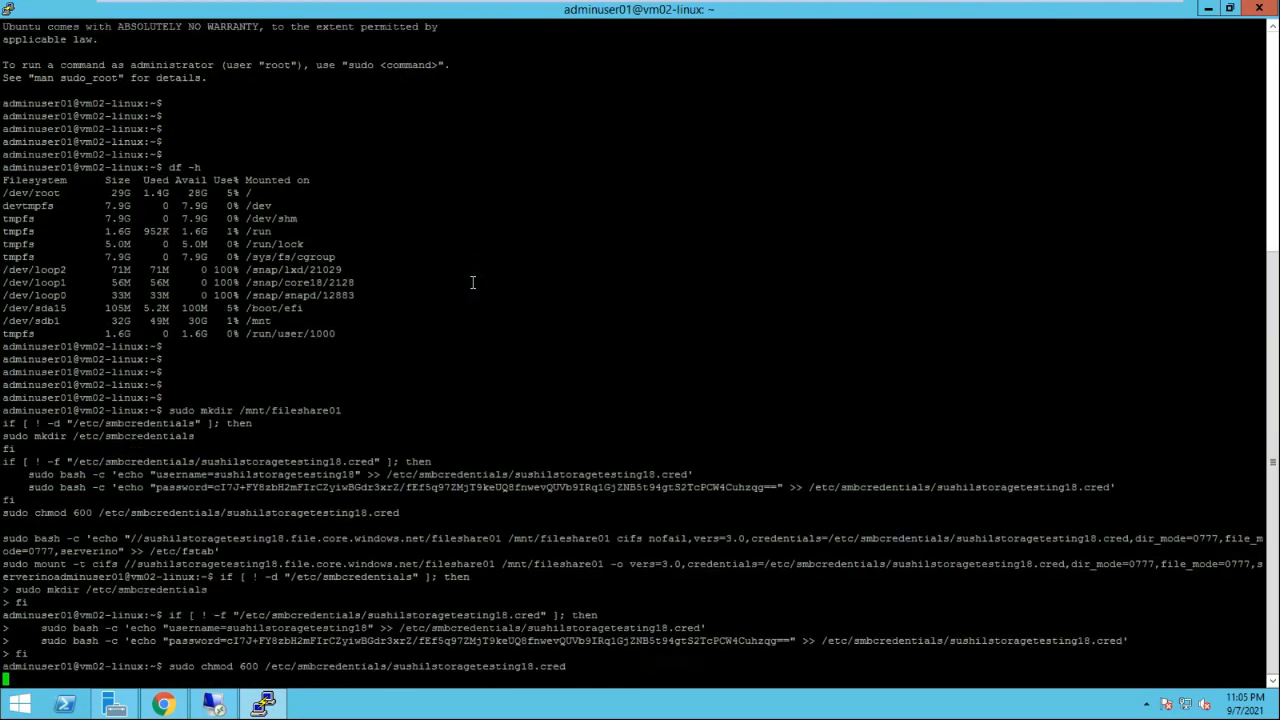
key("Return")
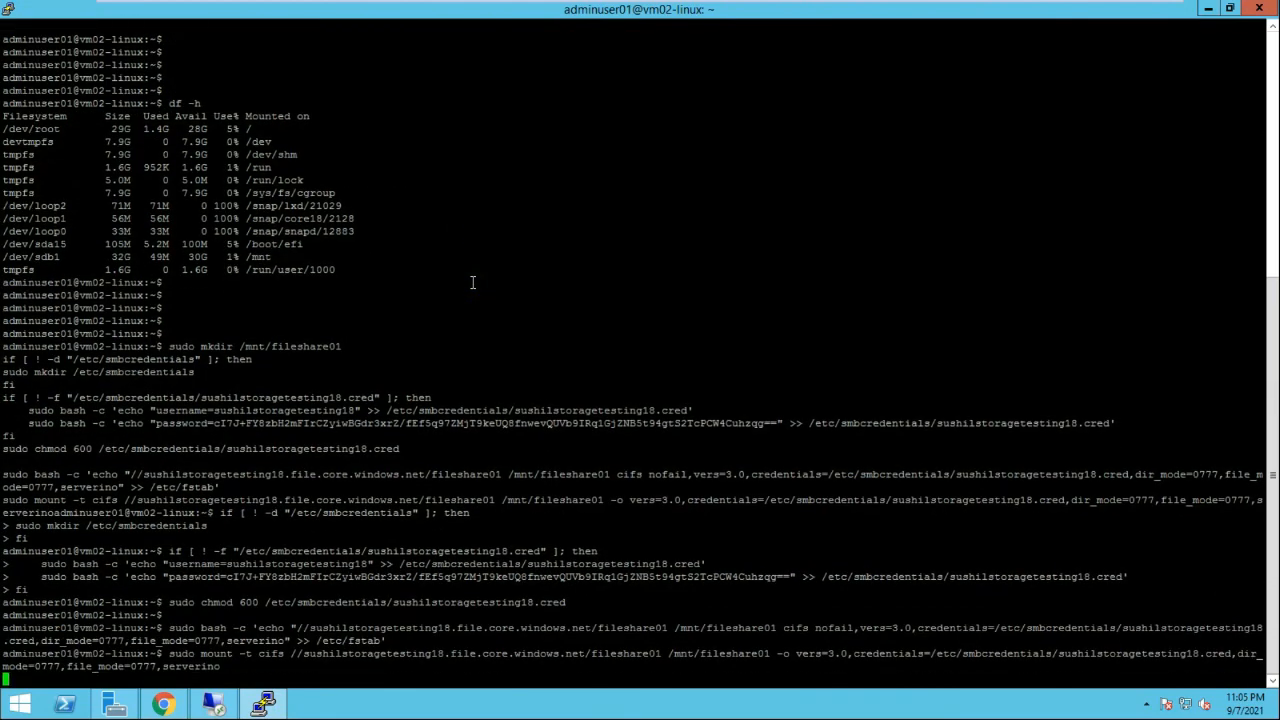
key("Return")
key("Return")
key("Return")
key("Return")
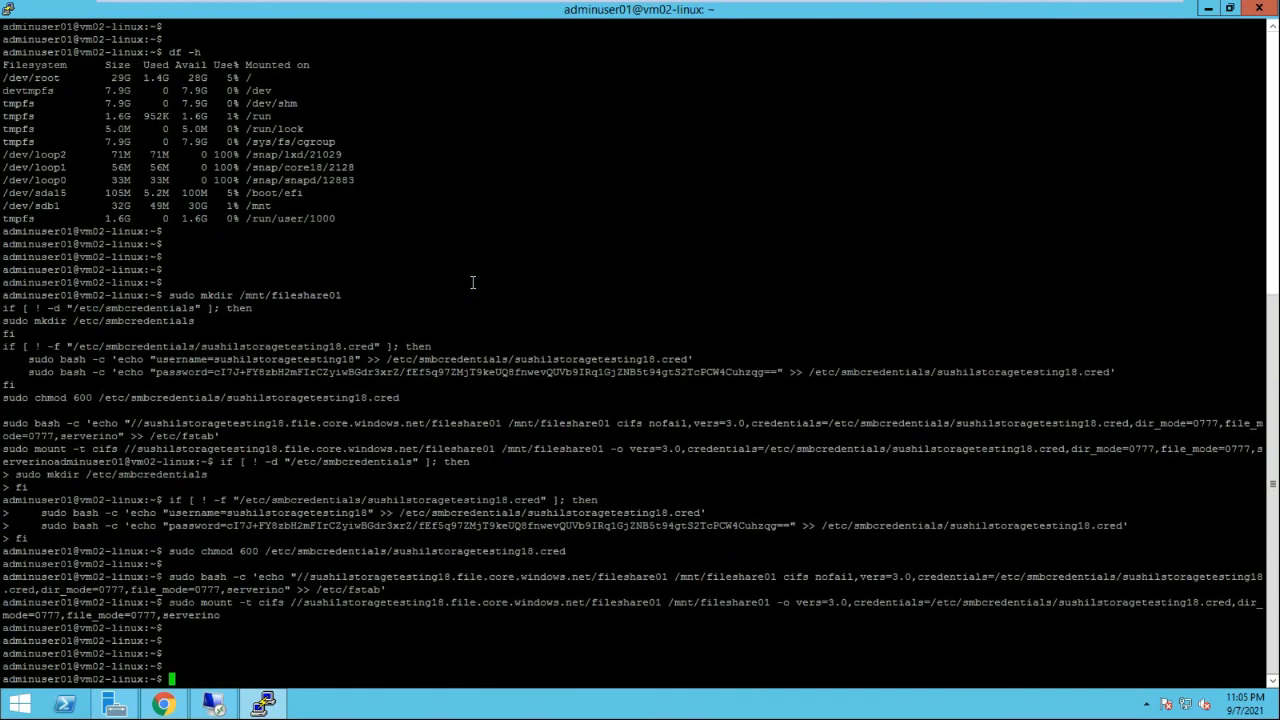
Run df -h to confirm the 100G share at /mnt/fileshare01 and copy the mount path
type("df -h")
key("Return")
key("Return")
key("Return")
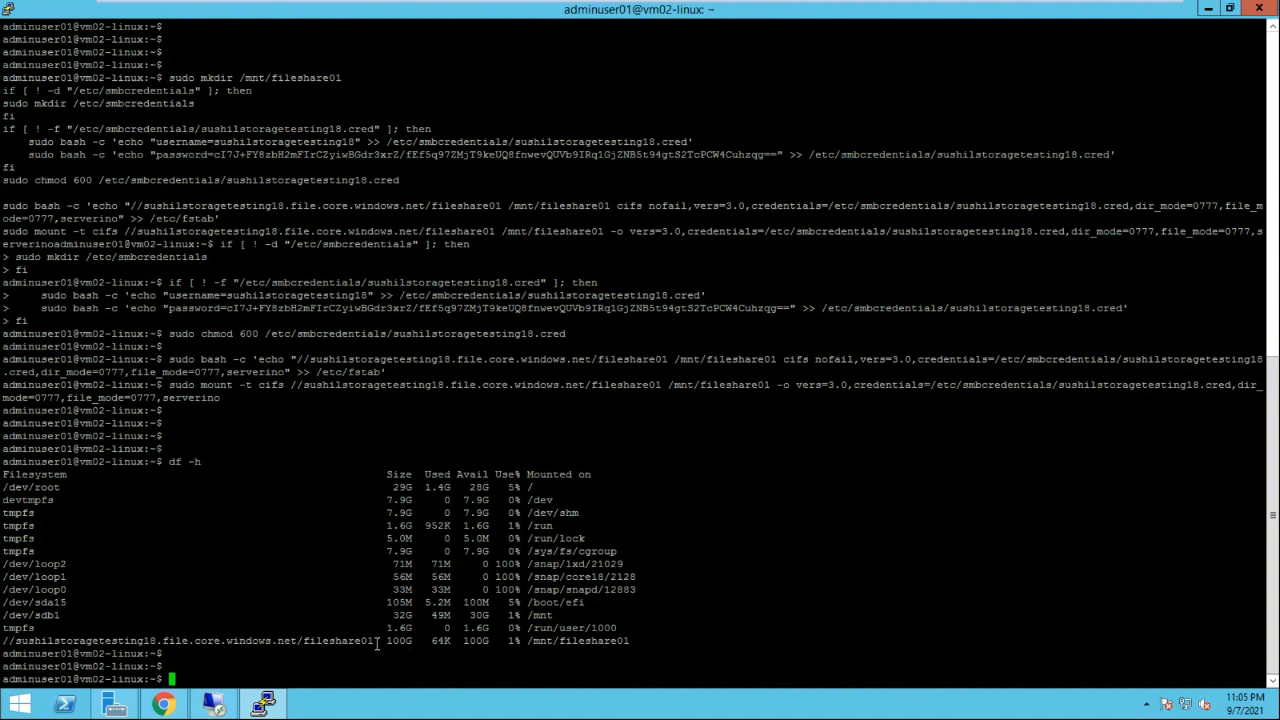
left_click_drag(376, 645, 2, 641)
left_click_drag(528, 641, 626, 643)
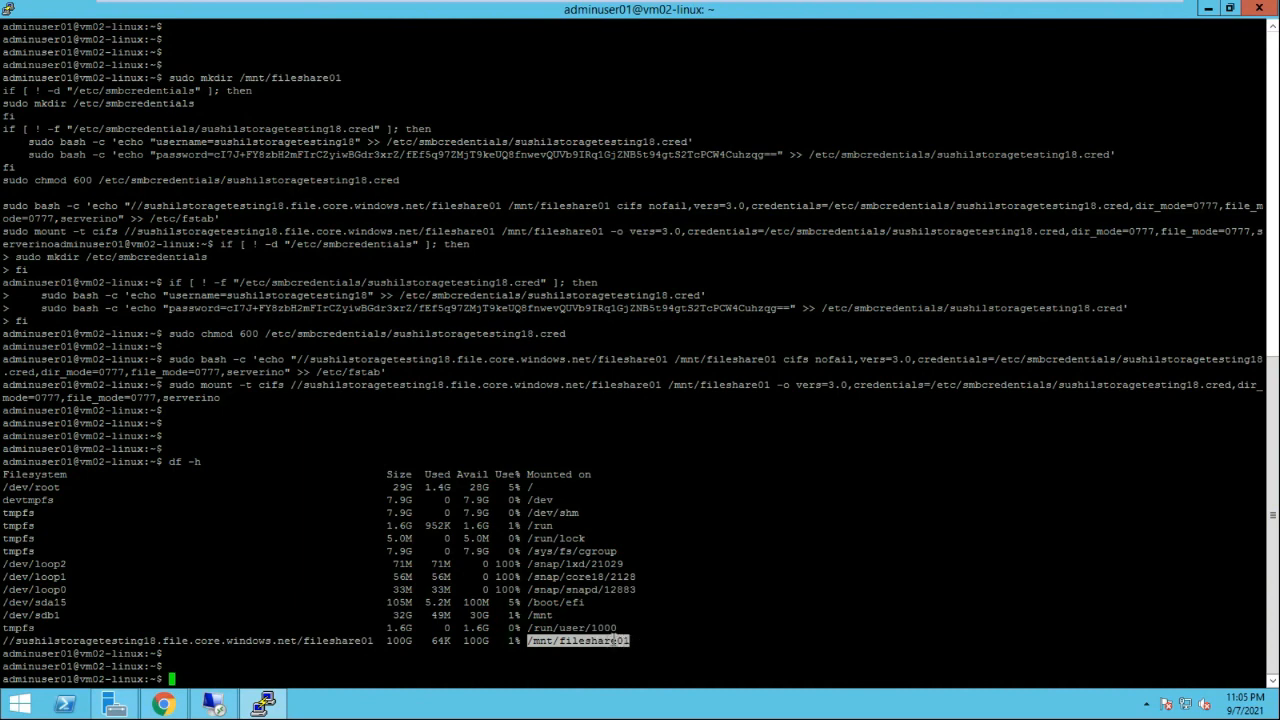
Change into /mnt/fileshare01 and list its contents with ls -l
right_click(650, 632)
key("Home")
type("cd")
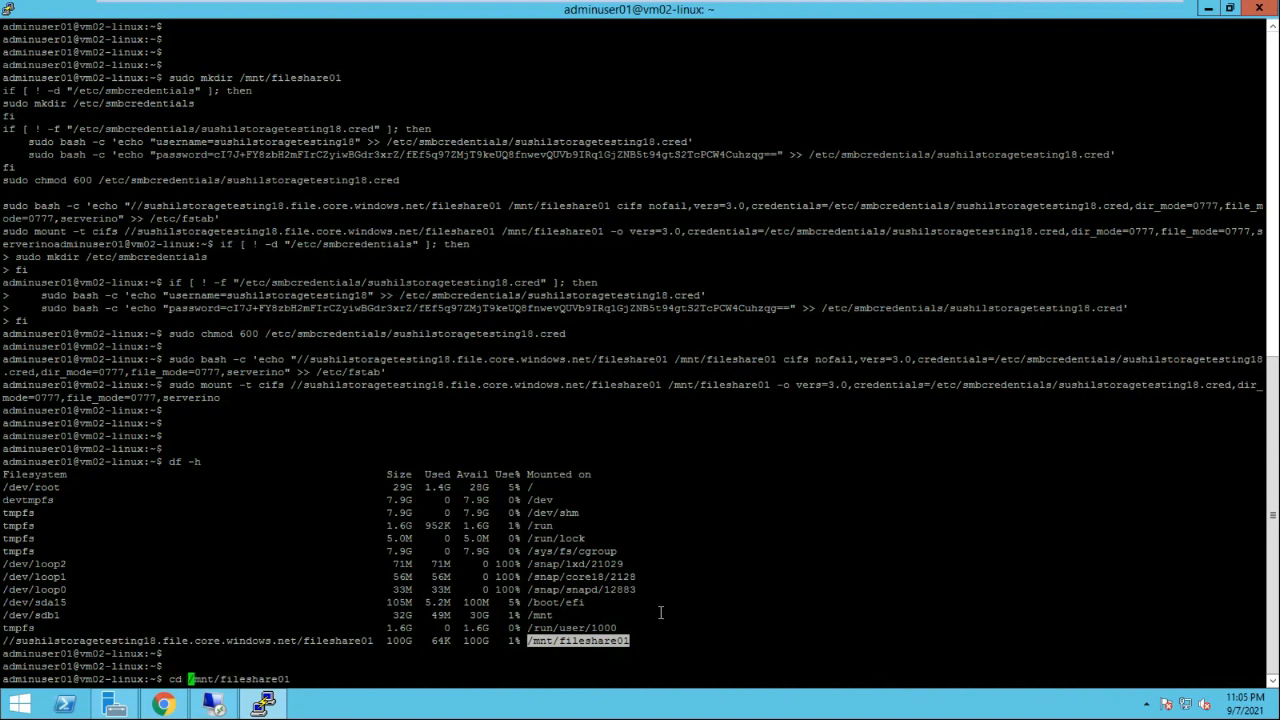
key("Return")
key("Return")
key("Return")
key("Return")
key("Return")
key("Return")
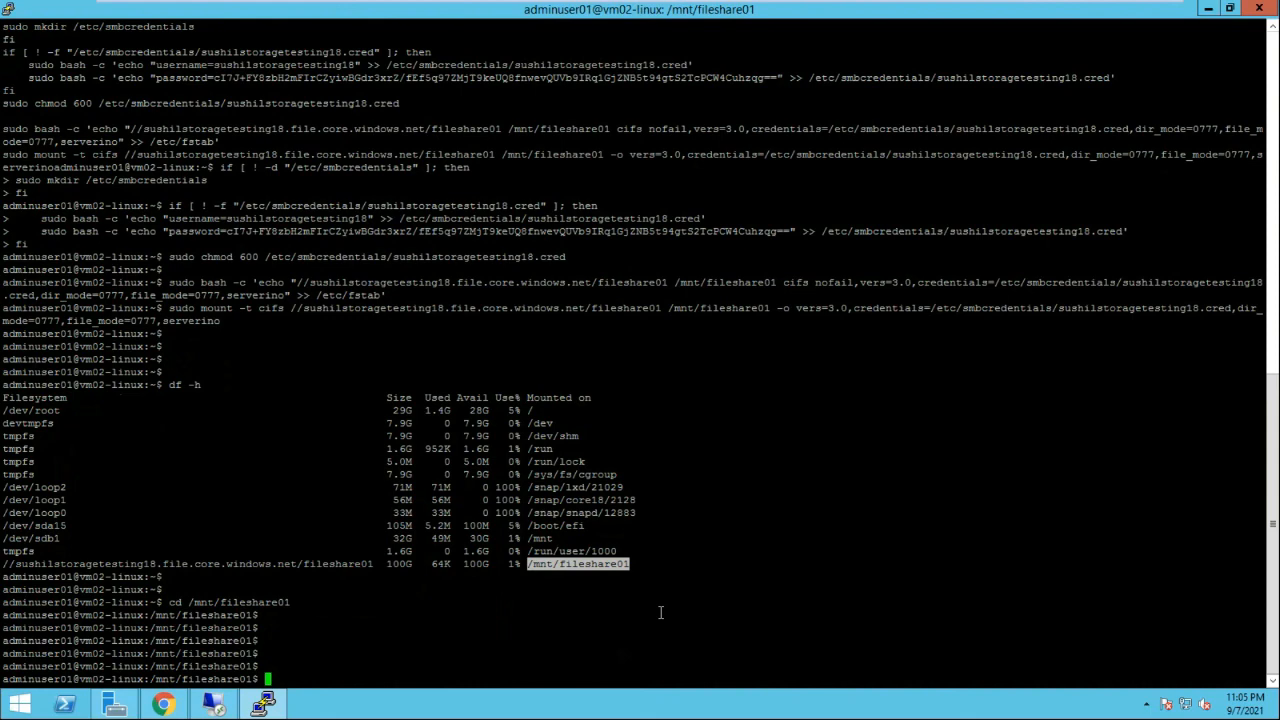
type("ls -l")
key("Return")
key("Return")
key("Return")
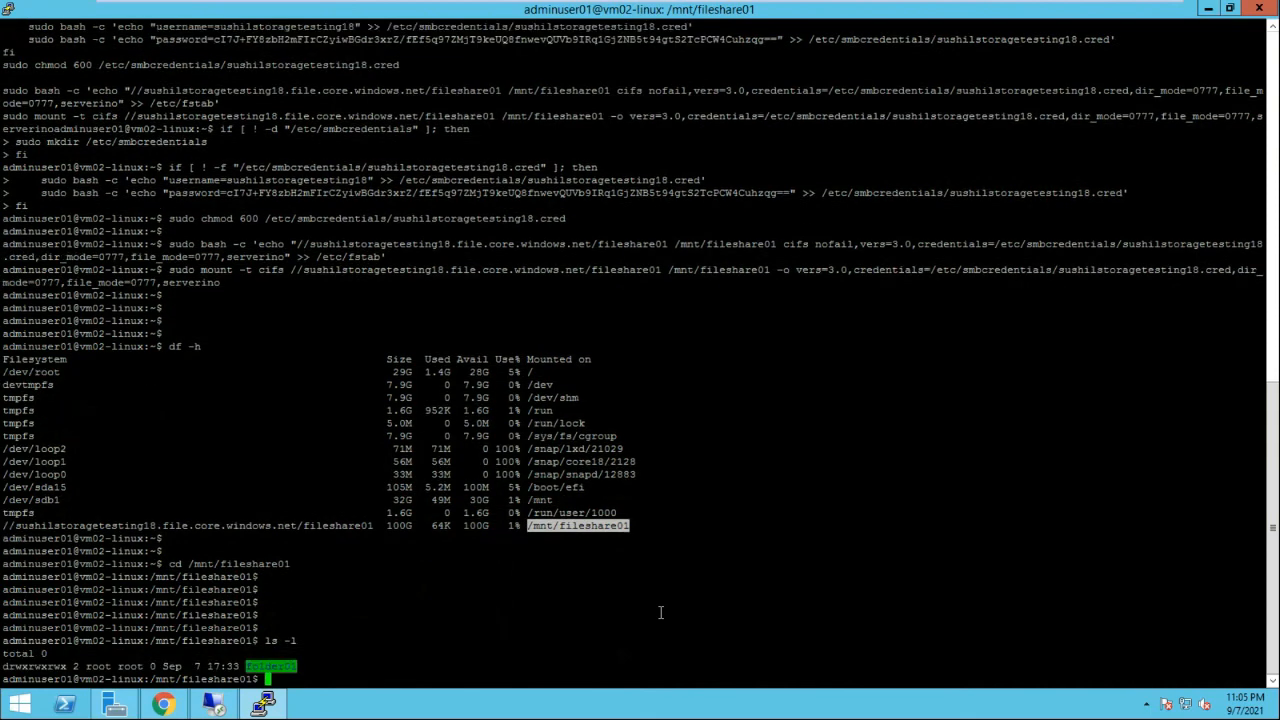
Enter folder01, list its files, and open file01.txt in vi
type("cd foleer")
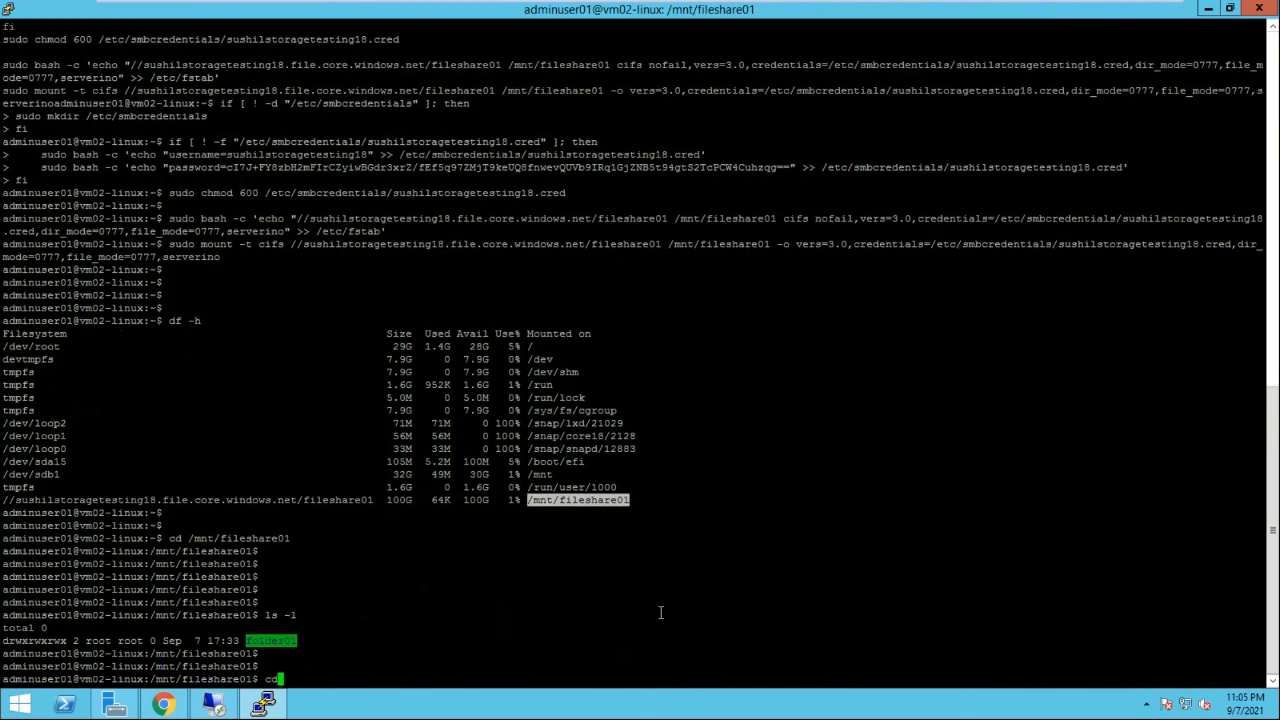
key("BackSpace")
key("BackSpace")
key("BackSpace")
key("Tab")
key("Return")
key("Return")
key("Return")
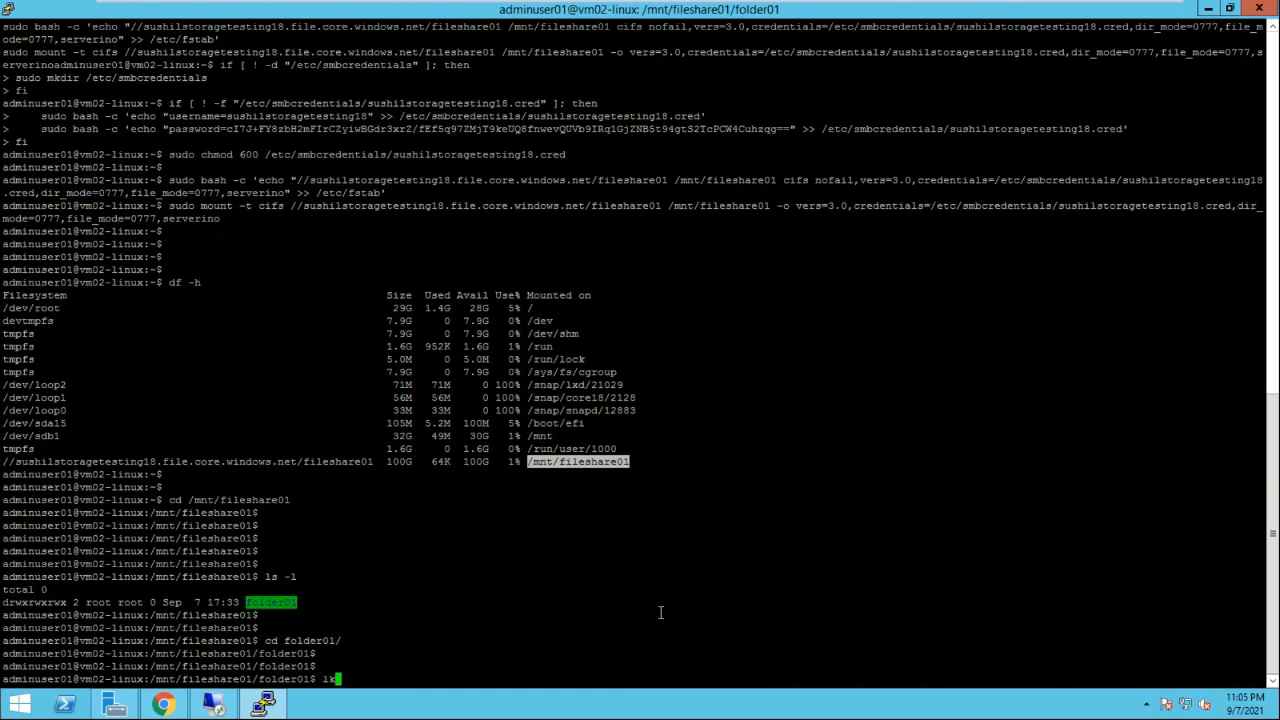
type("ls -l")
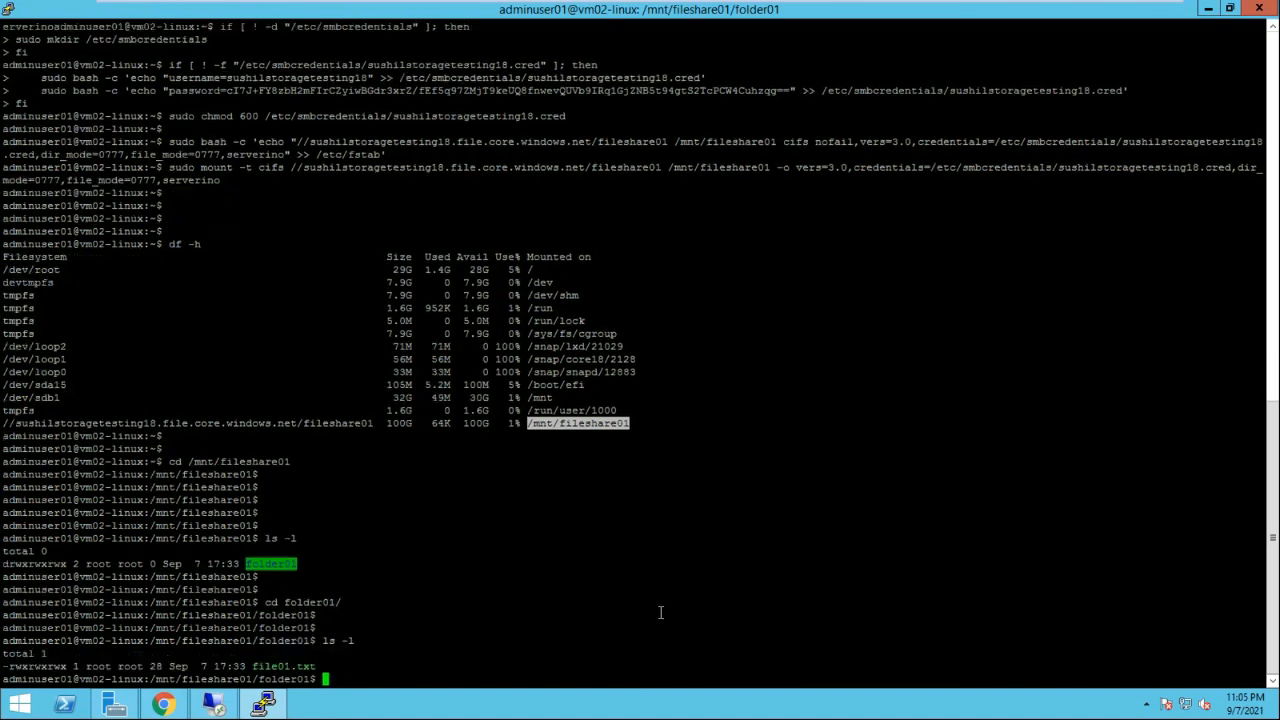
key("Return")
key("Return")
key("Return")
key("Return")
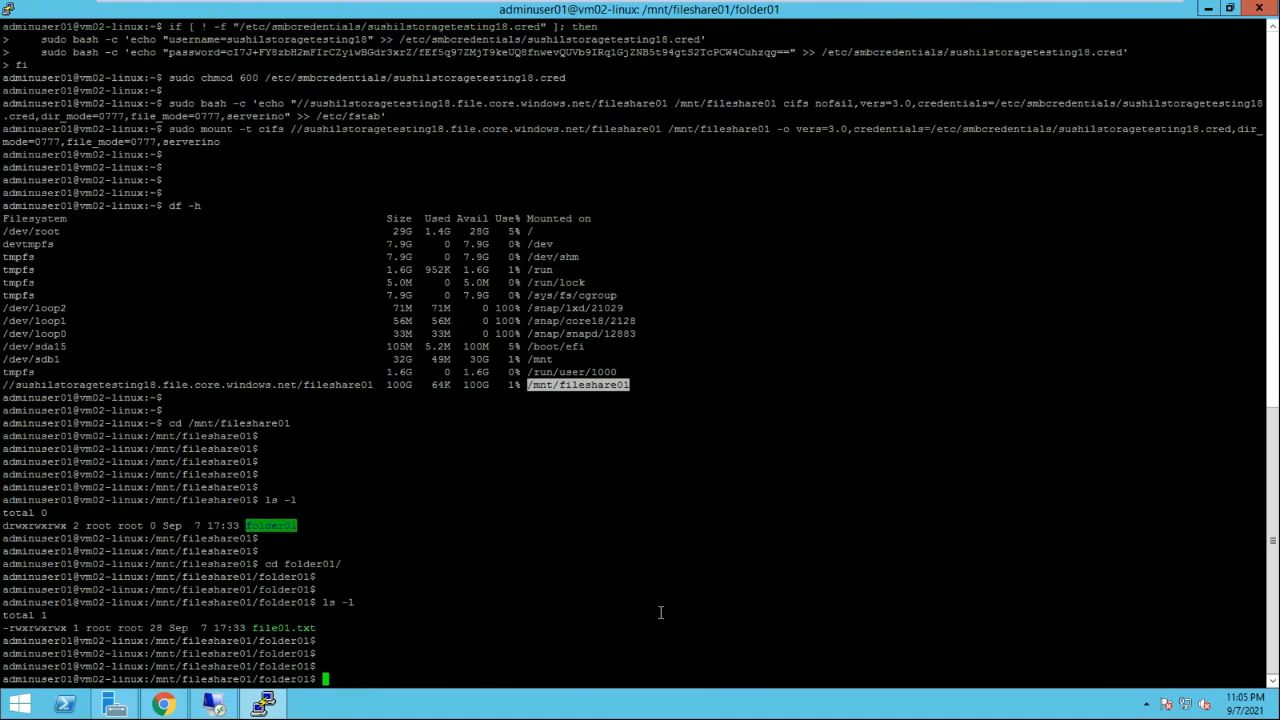
type("vi file")
key("Tab")
key("Return")
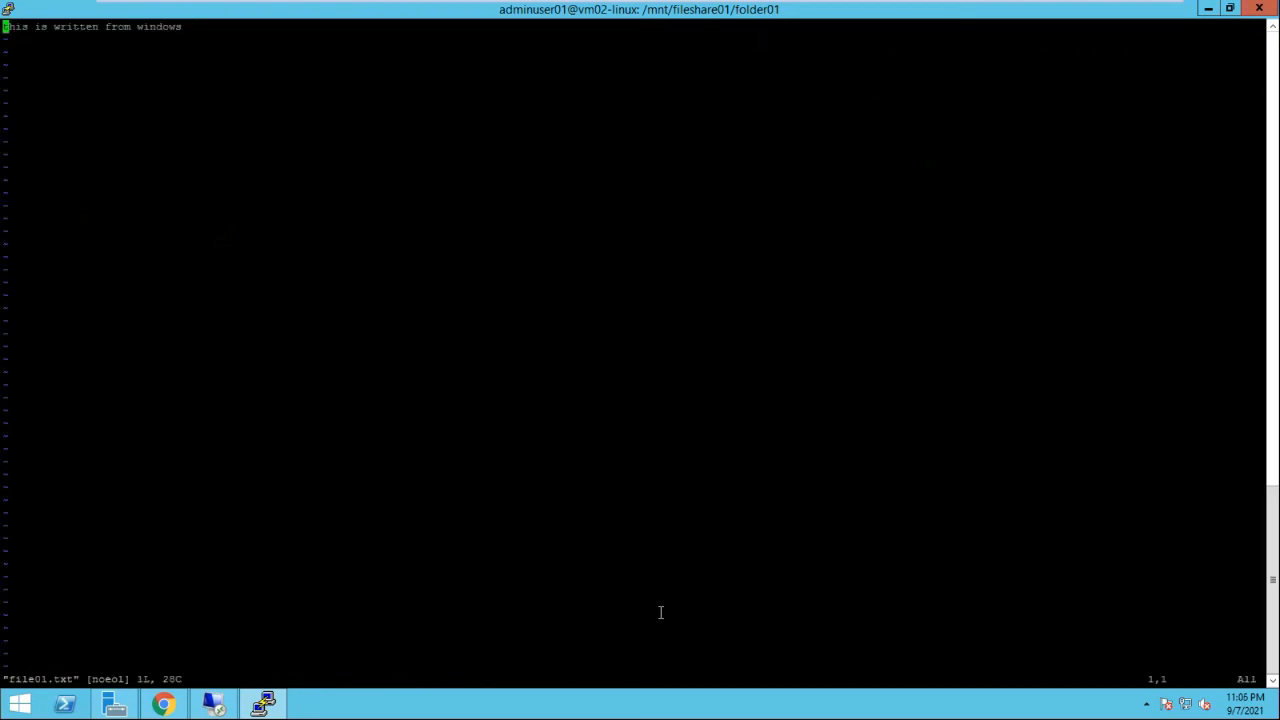
Append a second line 'tis is written from Linux' to file01.txt and save with :wq
key("i")
key("End")
key("Return")
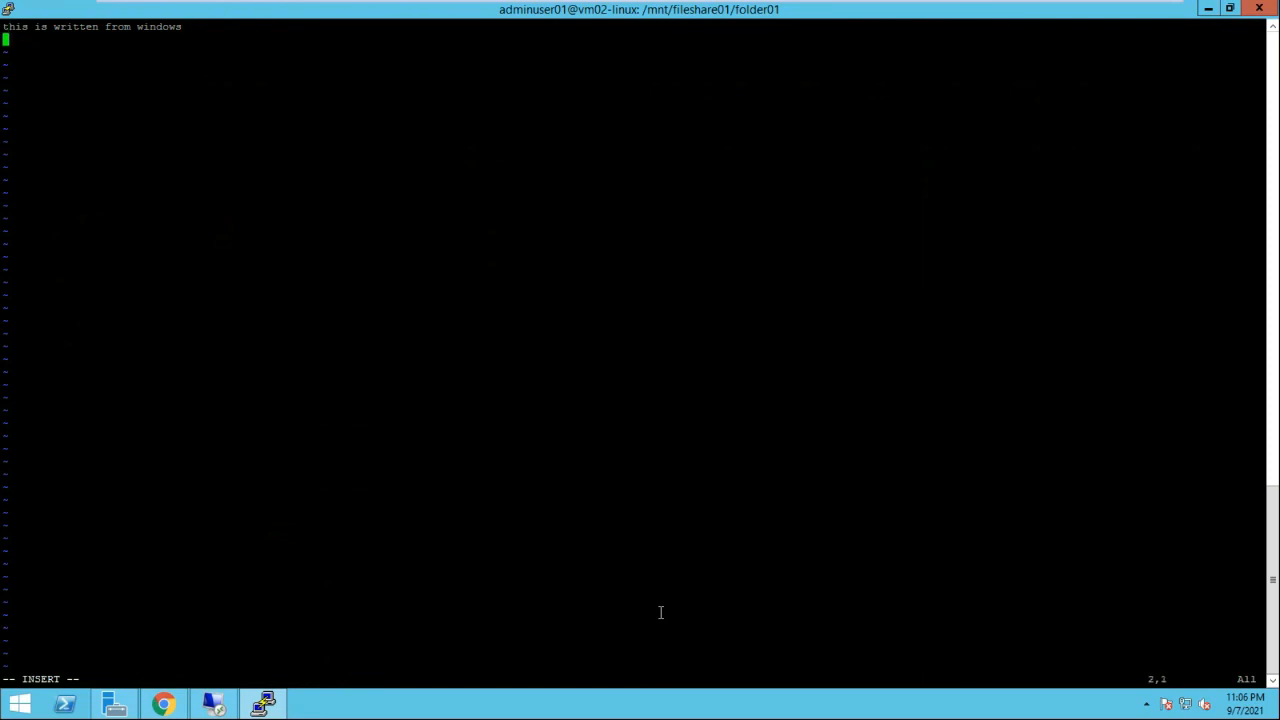
type("tis is written from ")
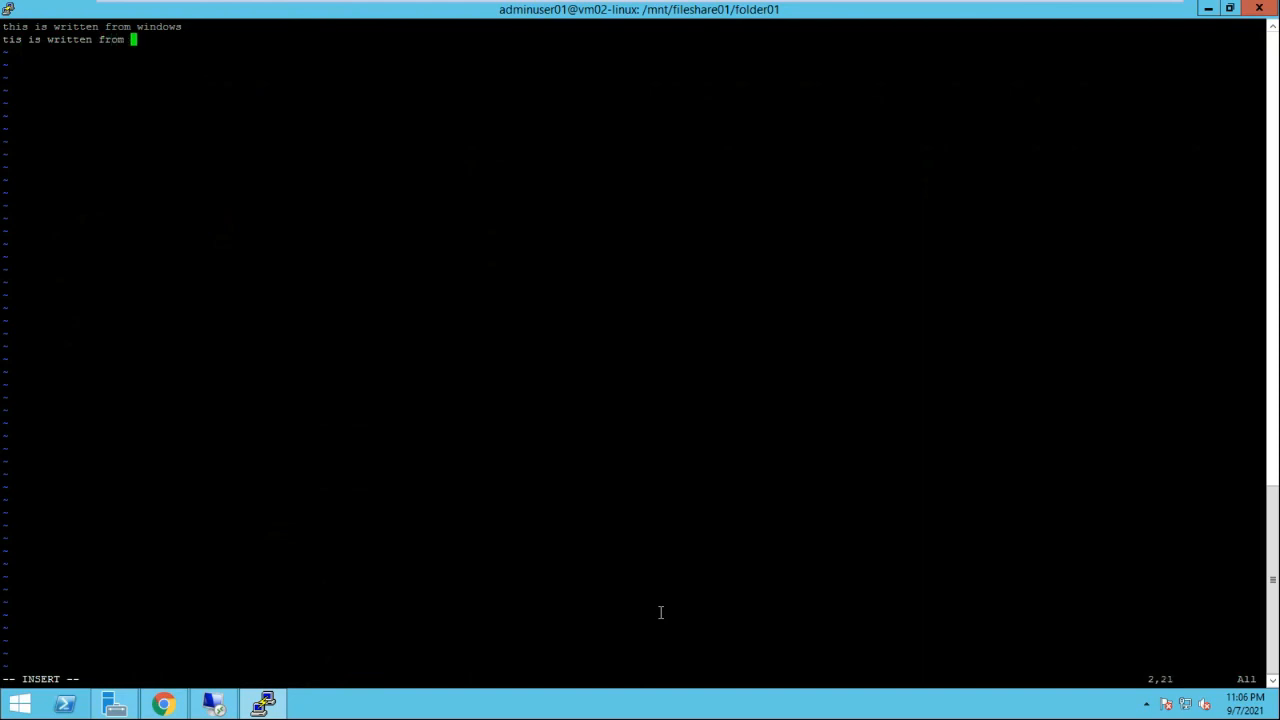
type("Linux")
key("Escape")
key("shift+colon")
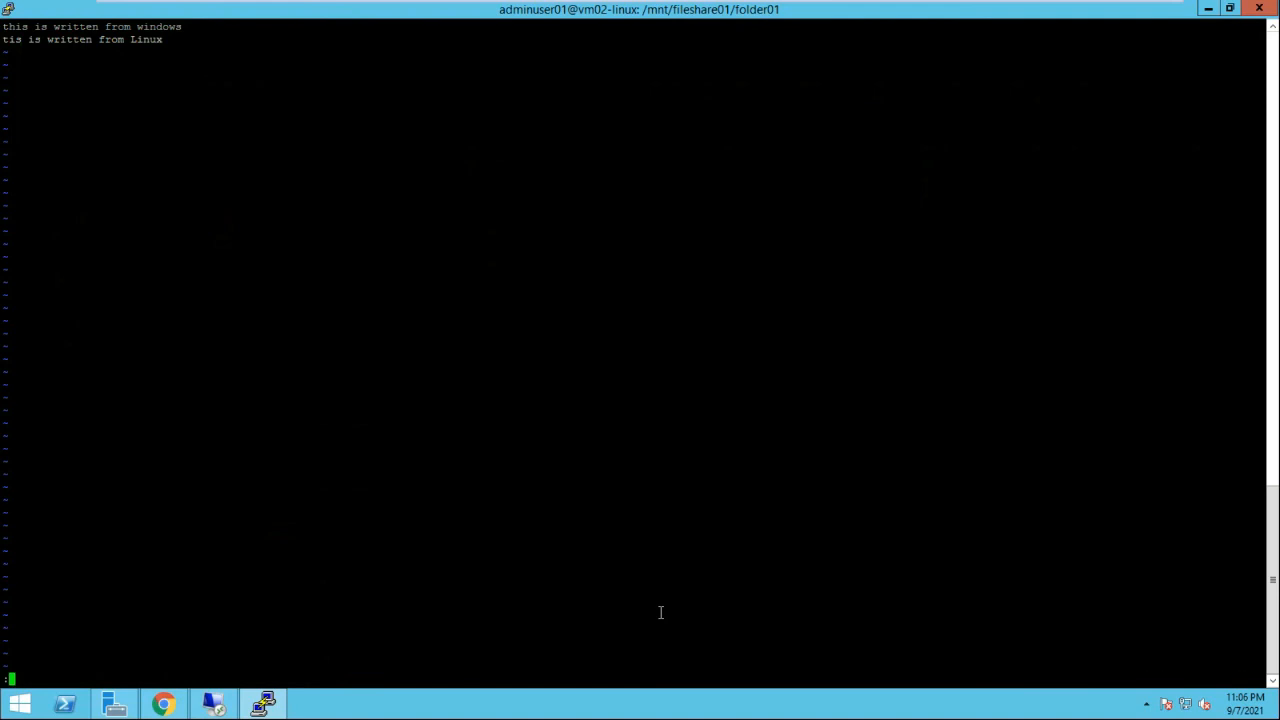
type("wq")
key("Return")
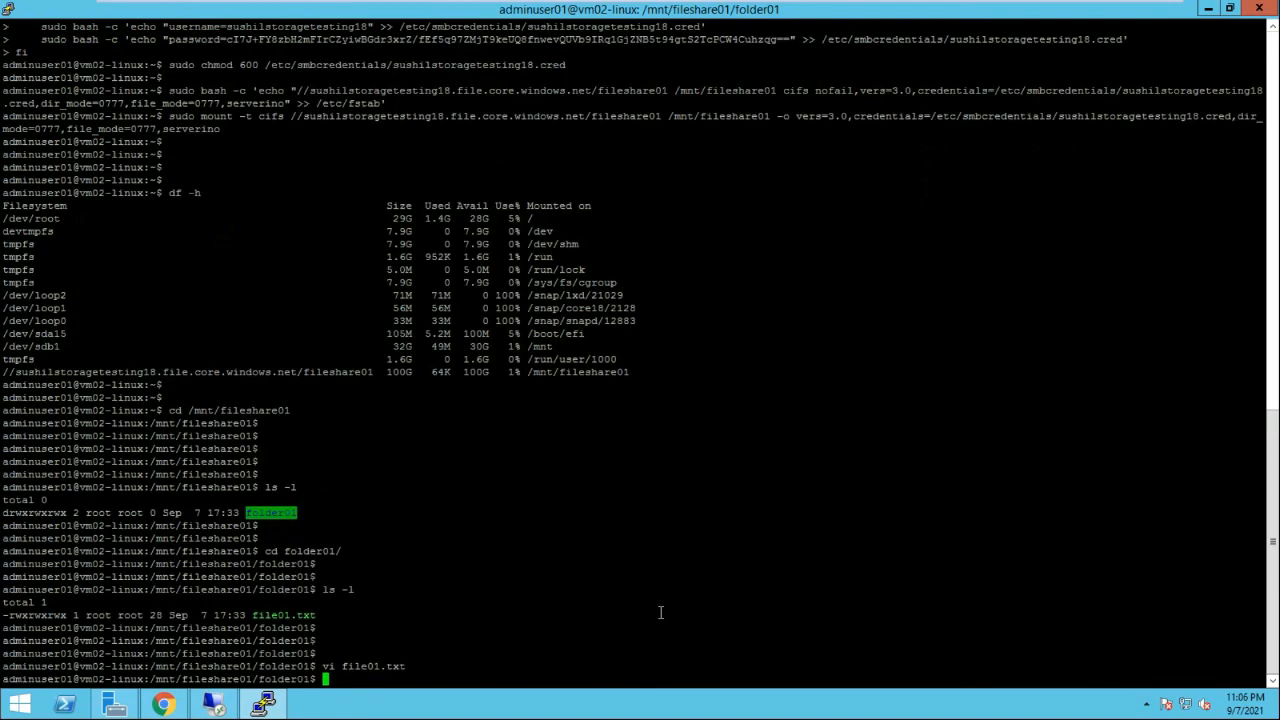
key("Return")
key("Return")
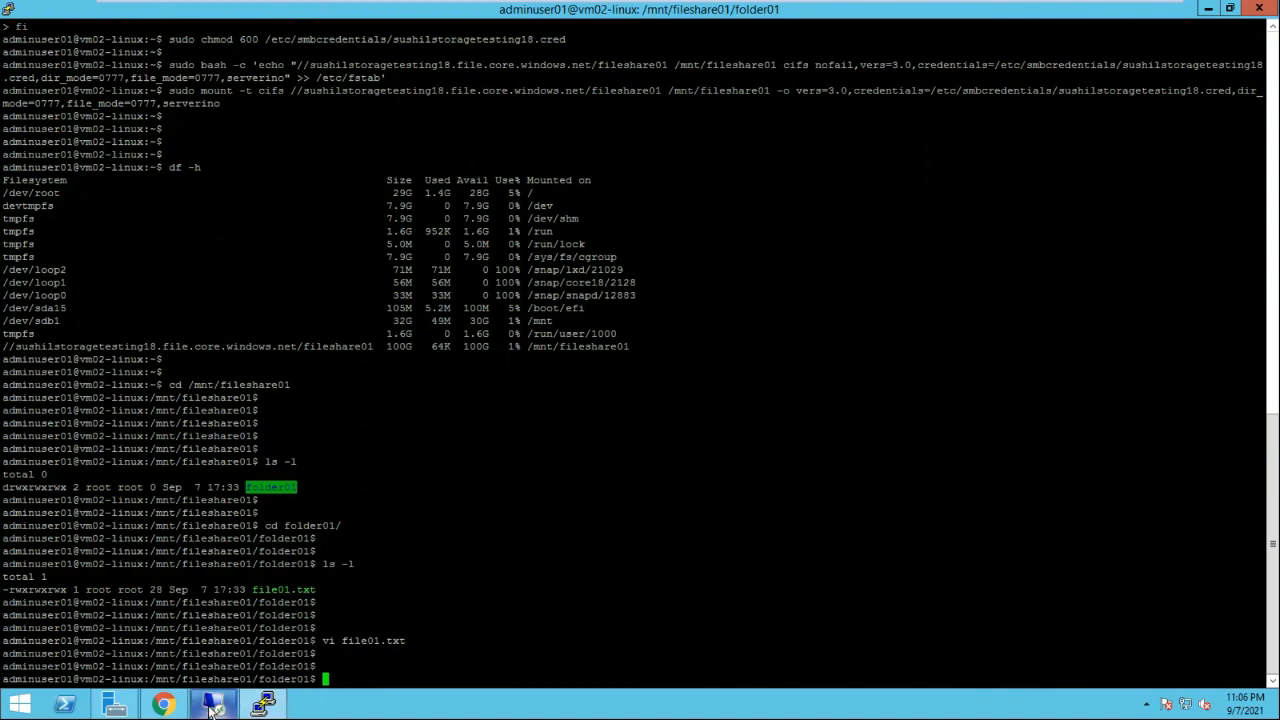
Return to the Windows VM's Z:\folder01 in File Explorer and select file01
left_click(209, 710)
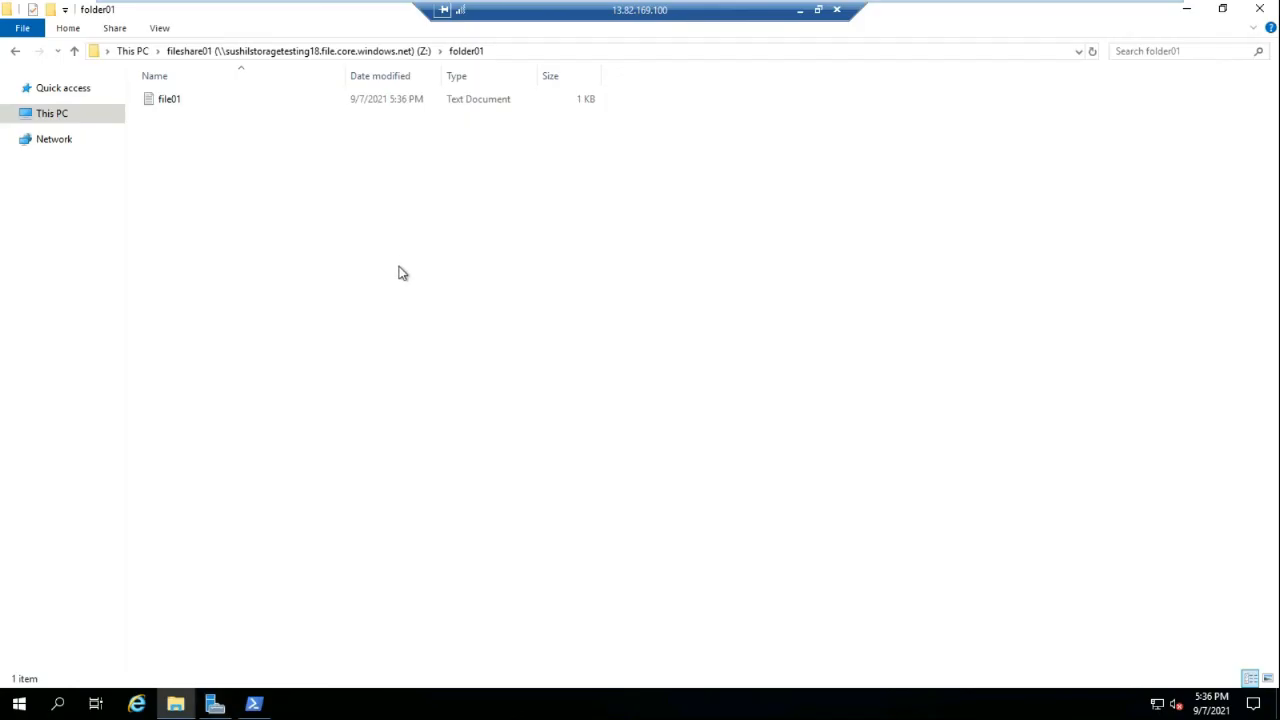
right_click(306, 175)
left_click(198, 199)
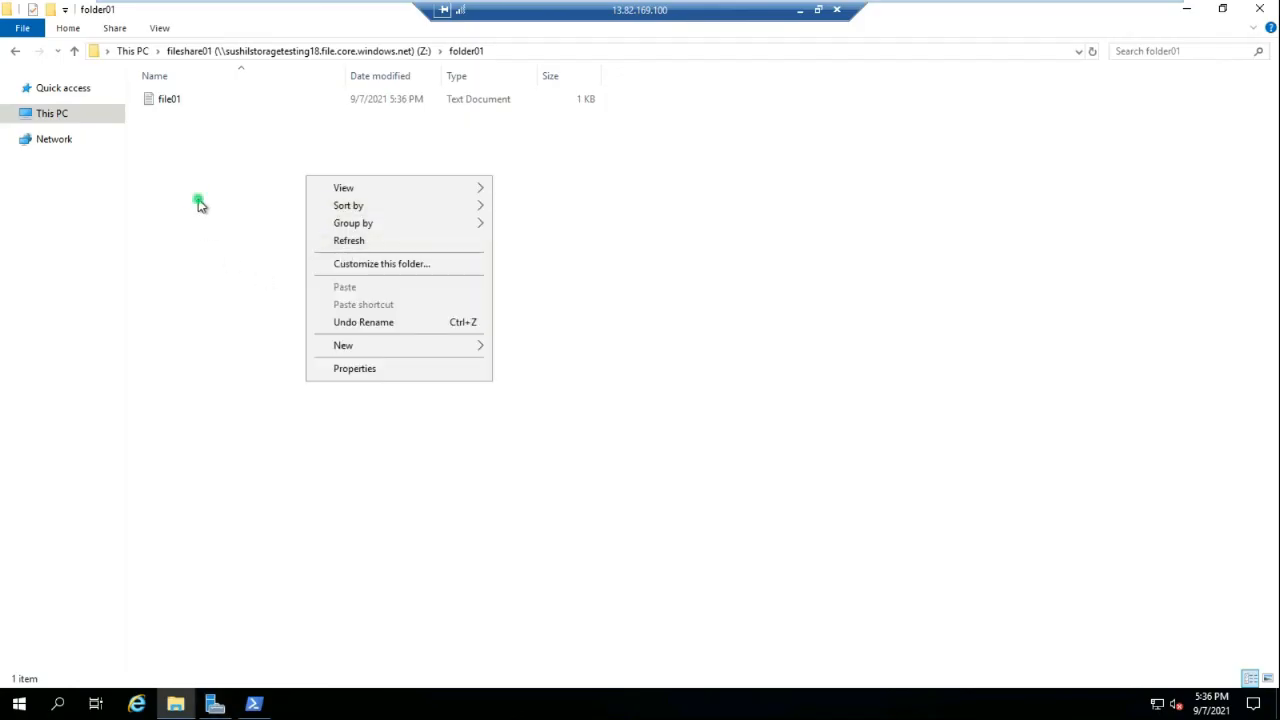
left_click(167, 100)
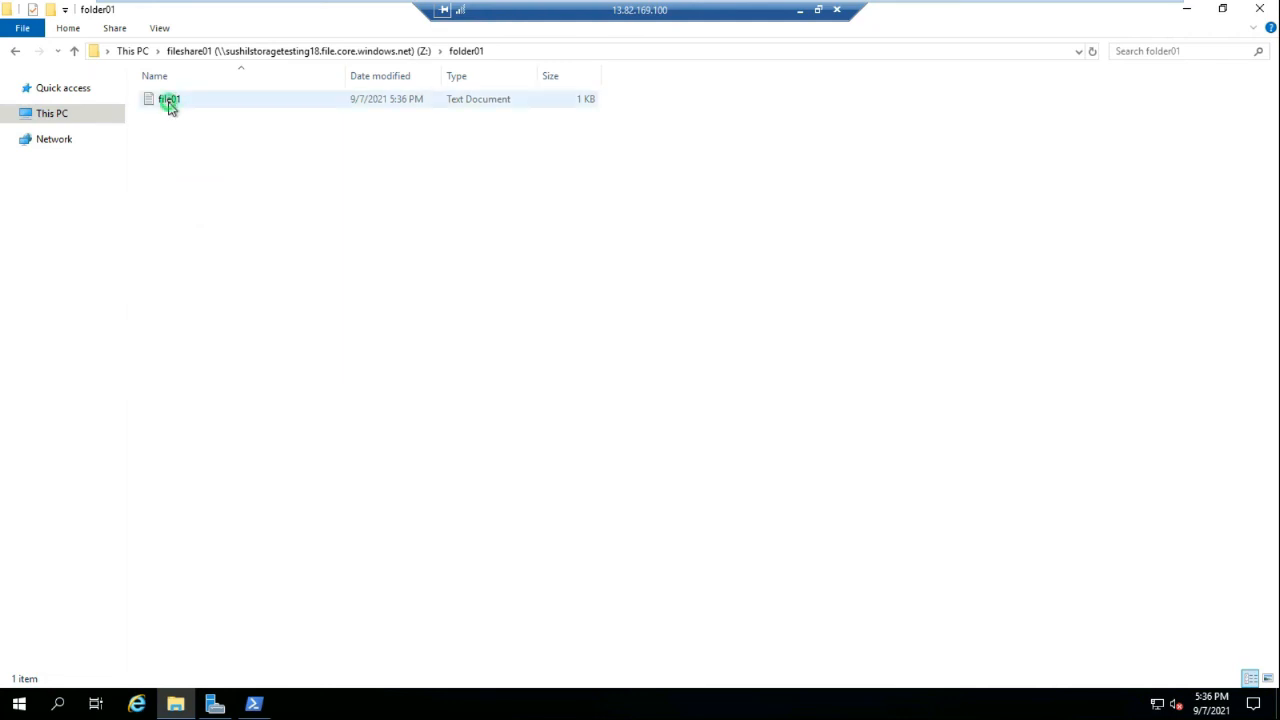
Open file01 in Notepad, highlight the Linux-added second line, then close Notepad
double_click(168, 102)
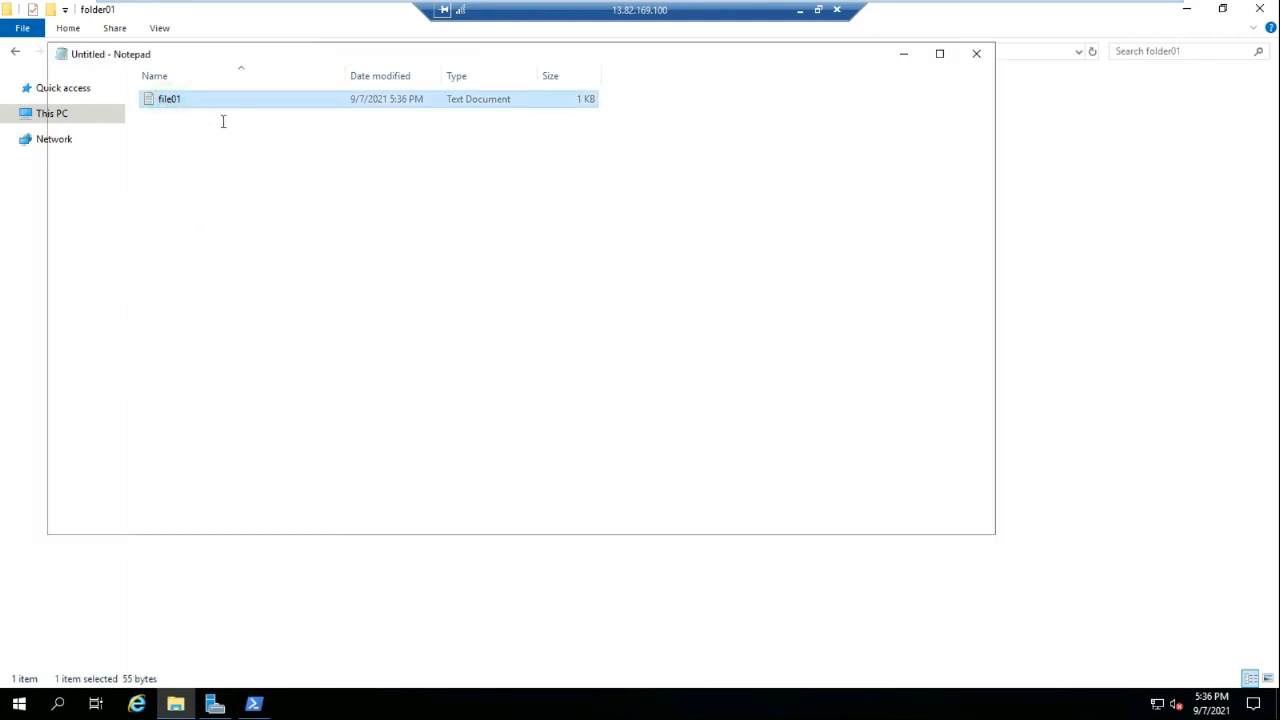
left_click(244, 104)
key("shift+Home")
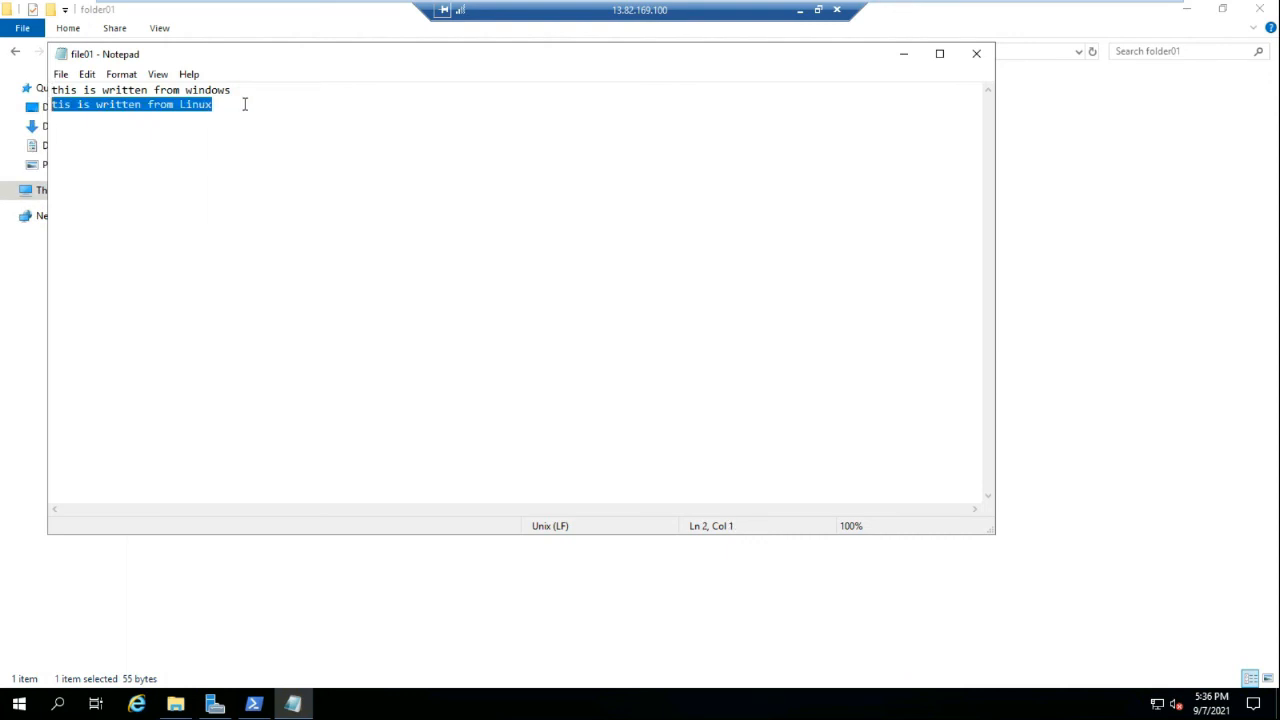
left_click(975, 53)
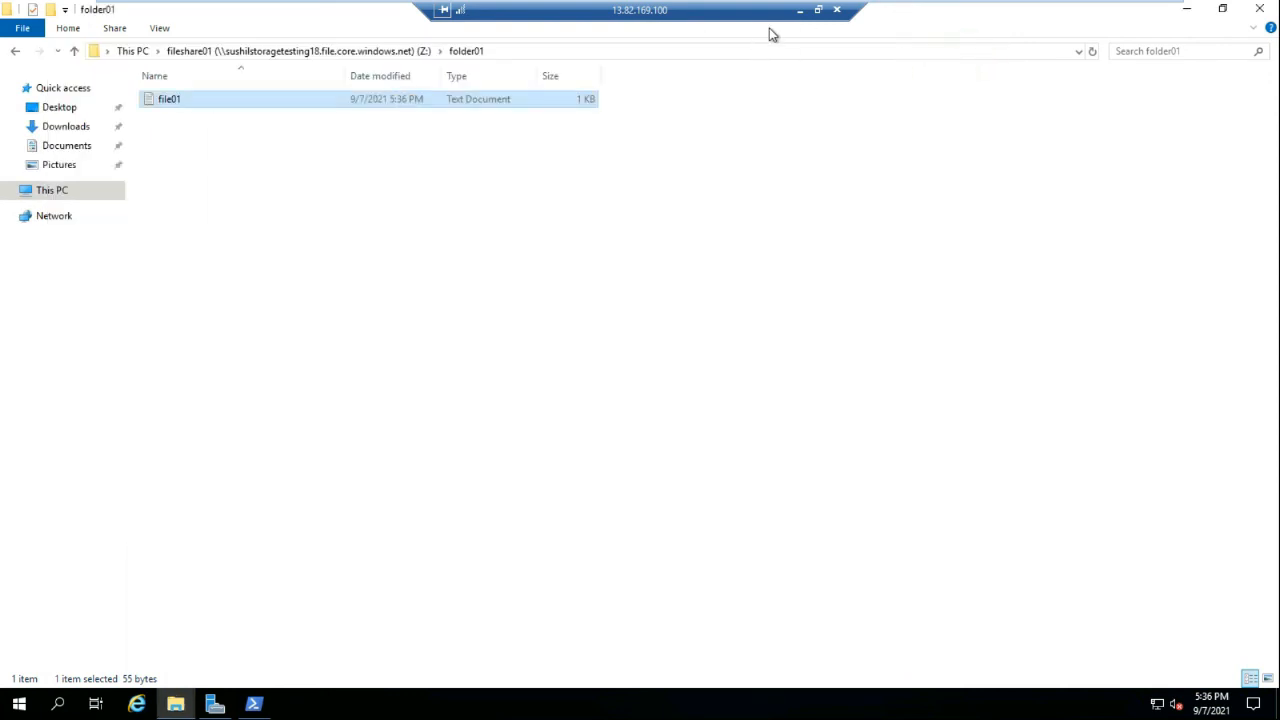